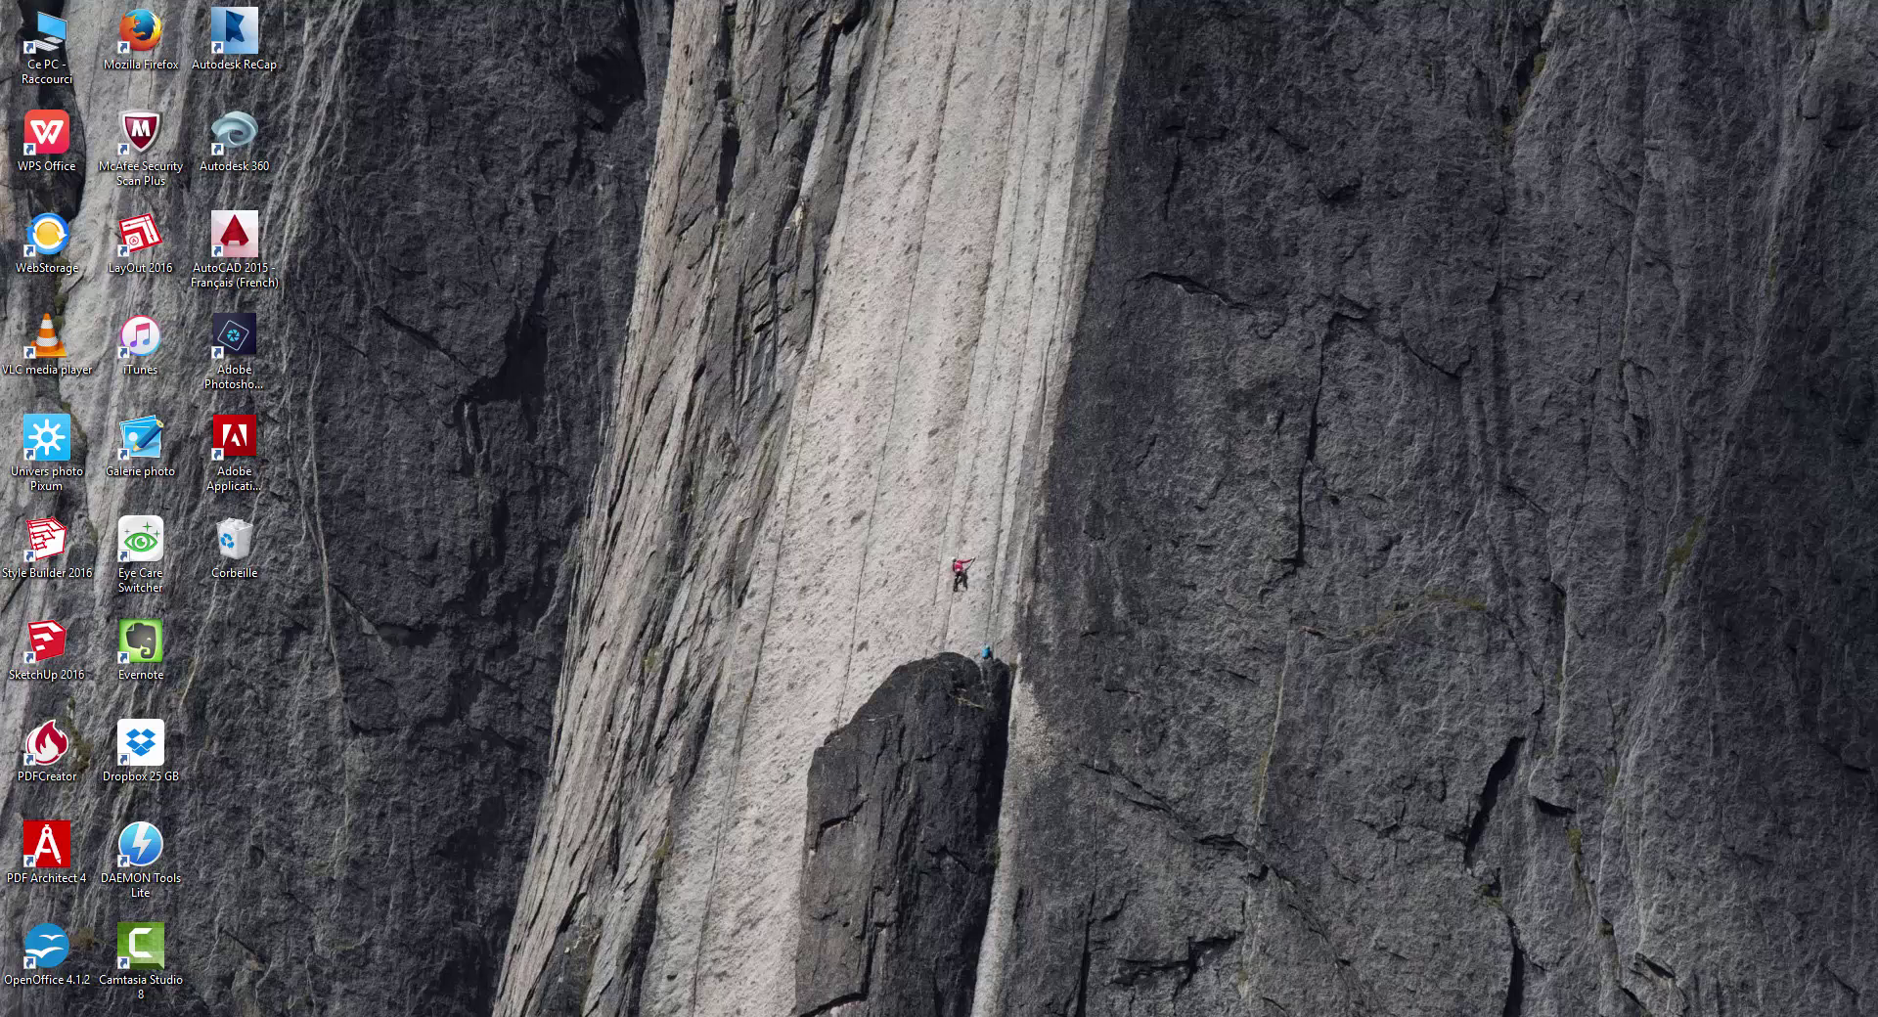
- Switch to Firefox with Facebook and open the photo section of the own profile, checking both its albums and its photos
click(308, 963)
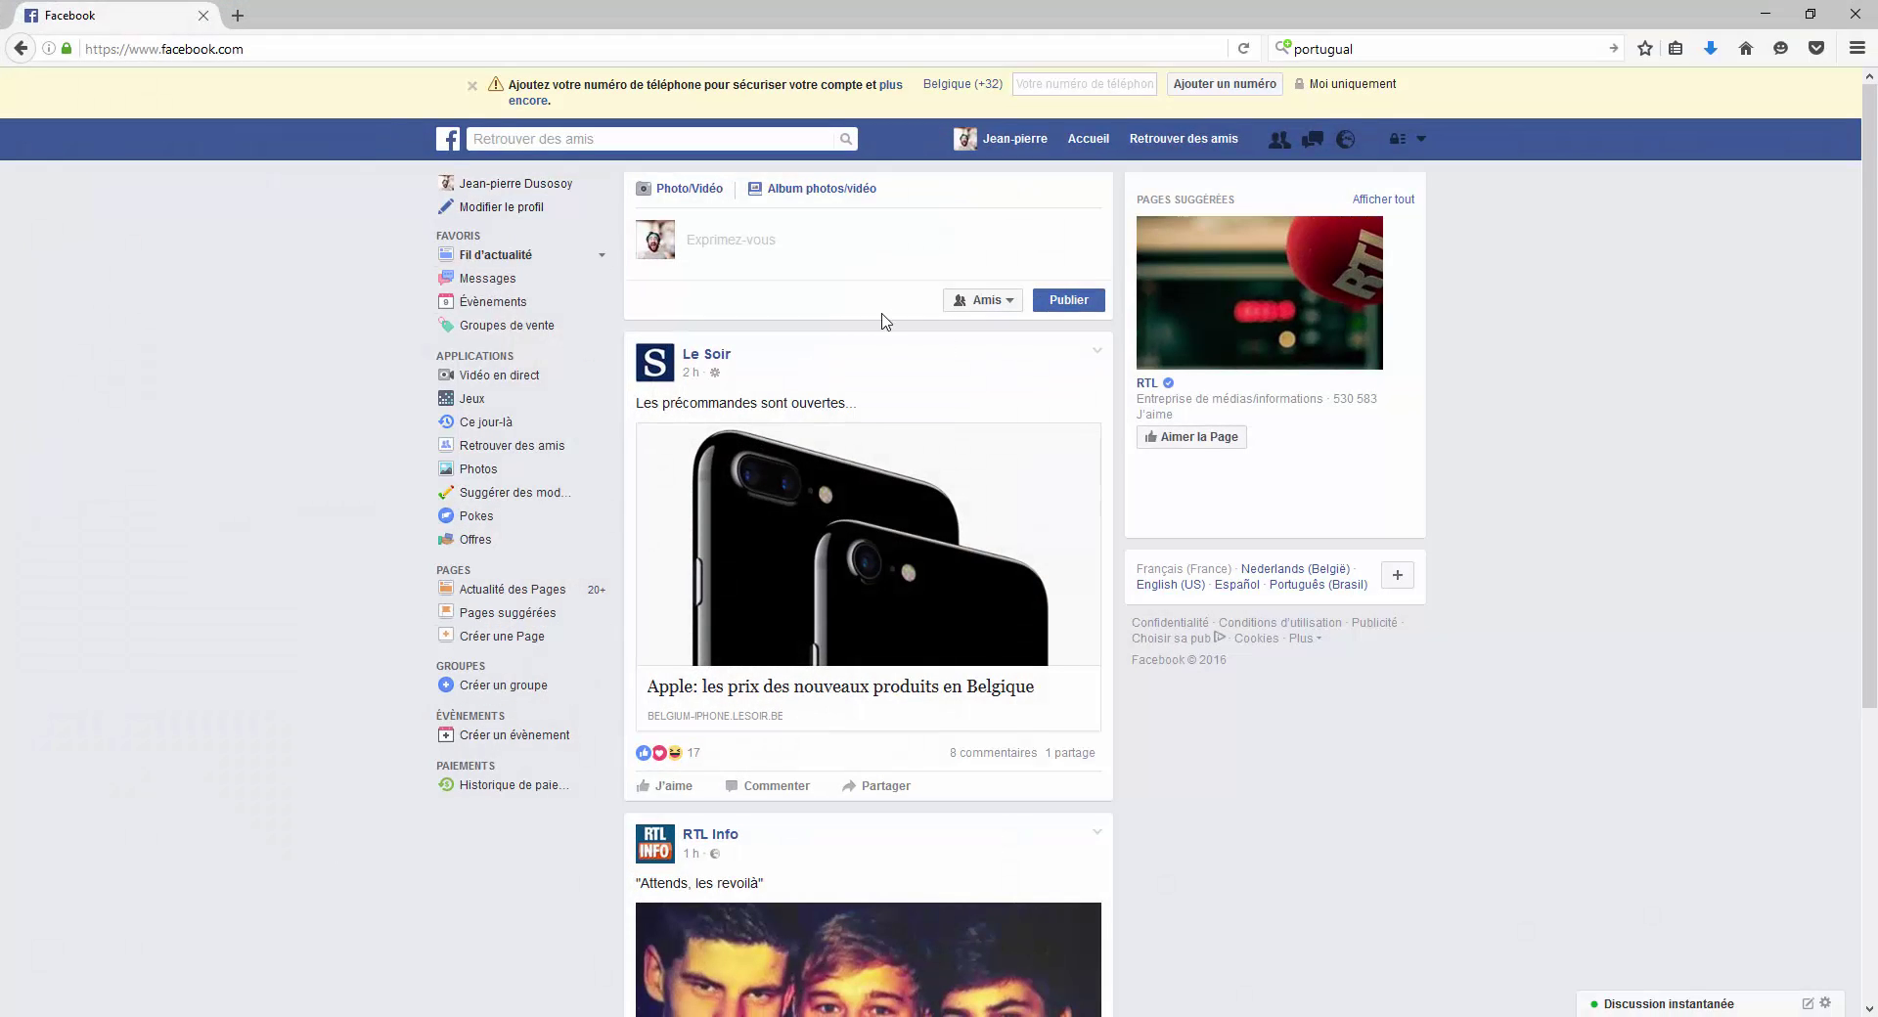
click(999, 148)
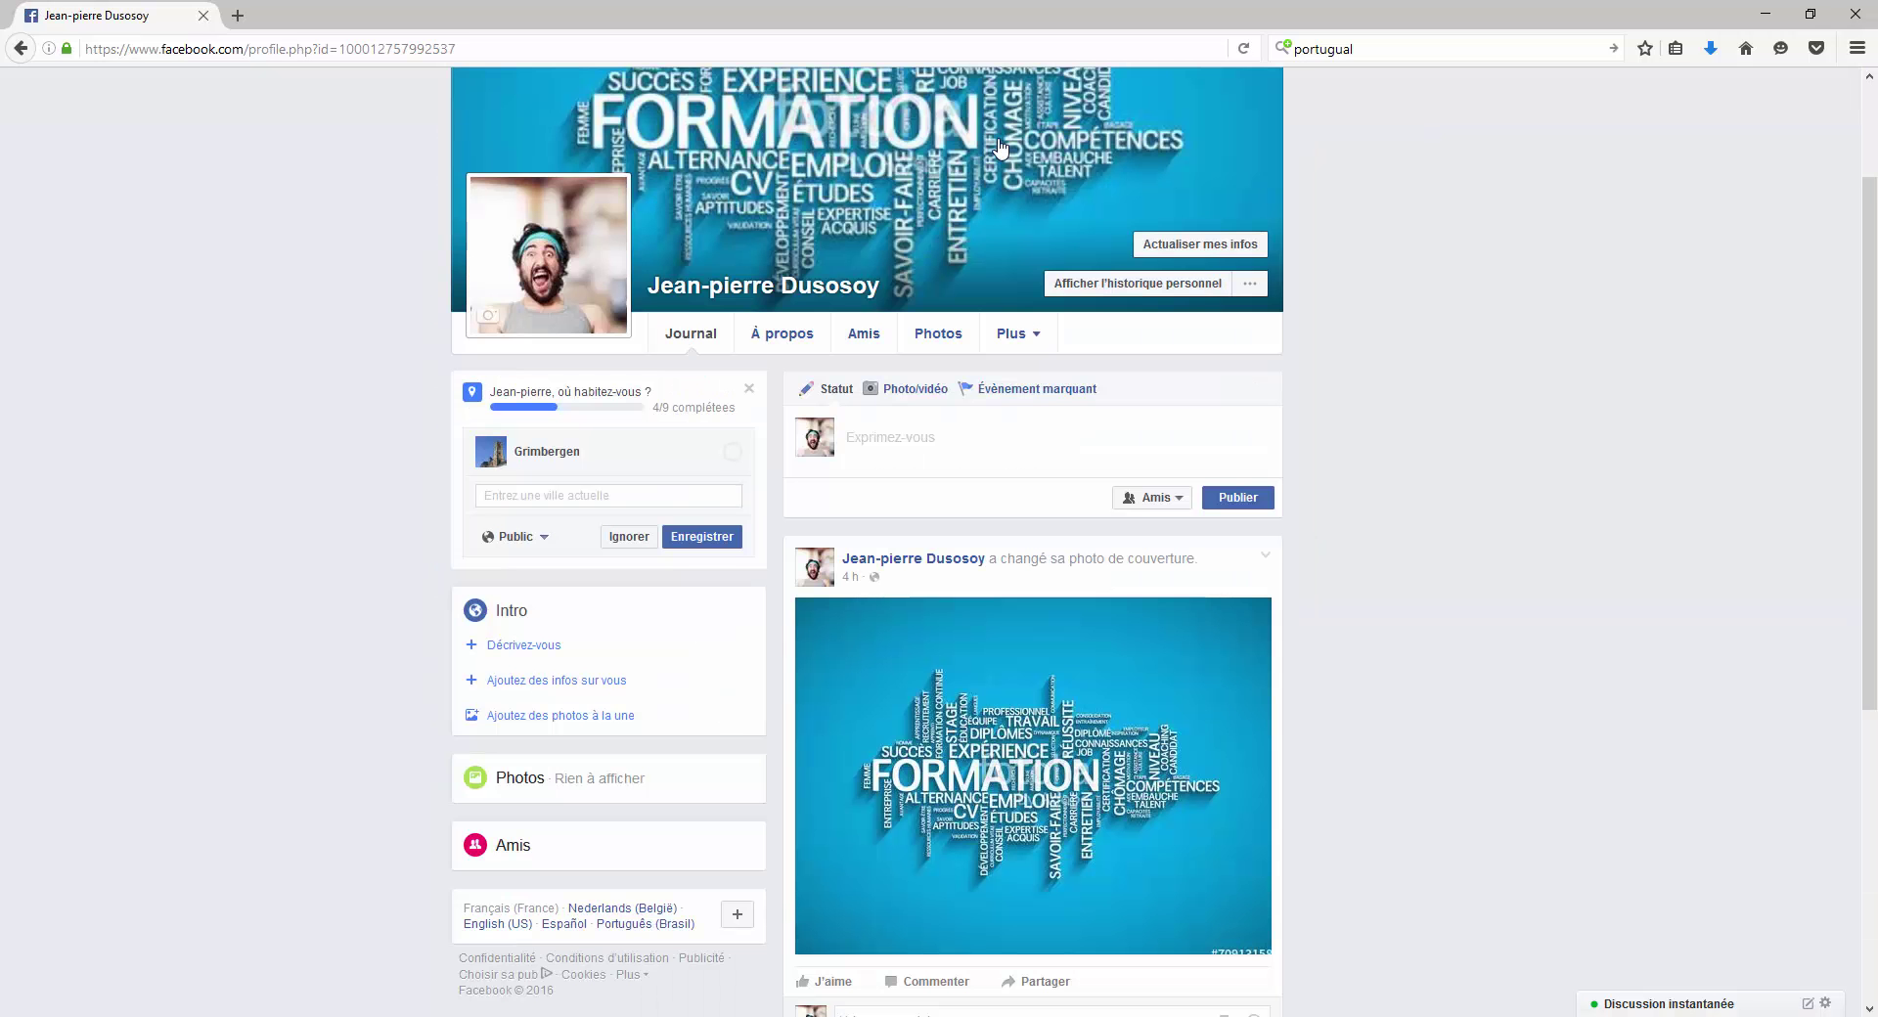
scroll(748, 494, down, 5)
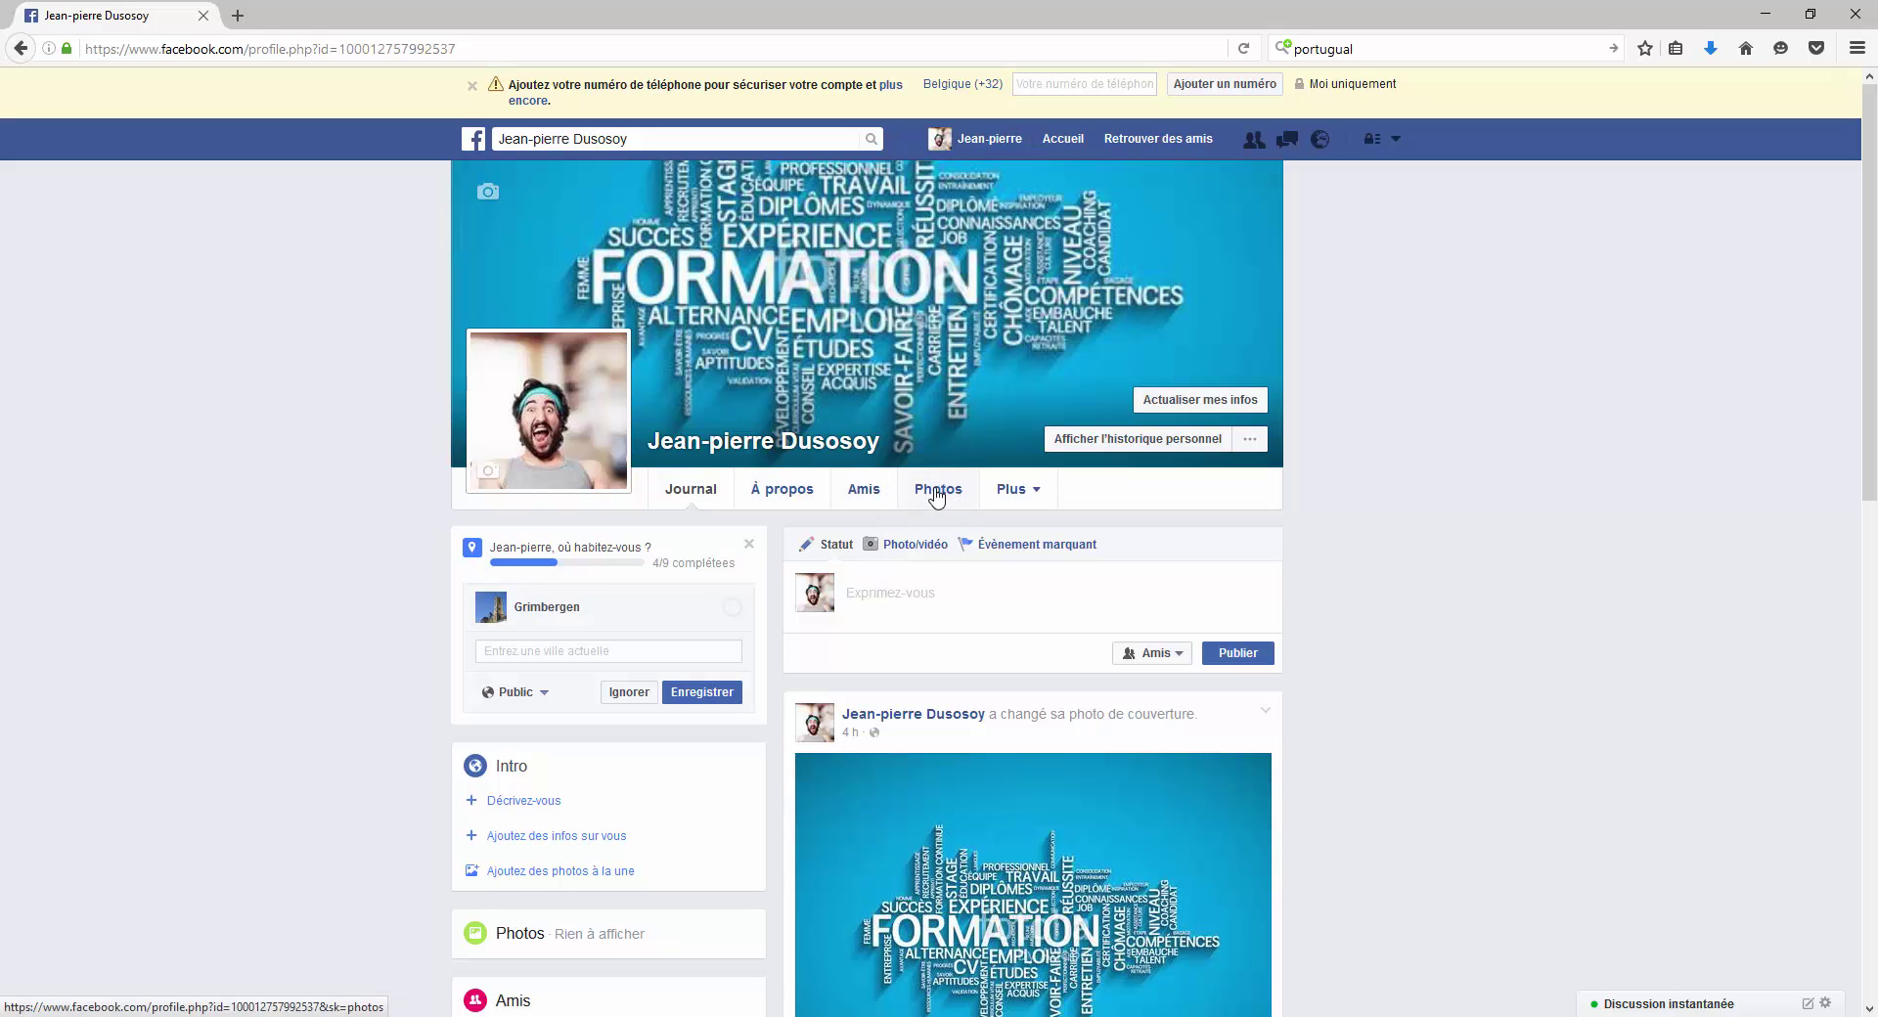
click(917, 501)
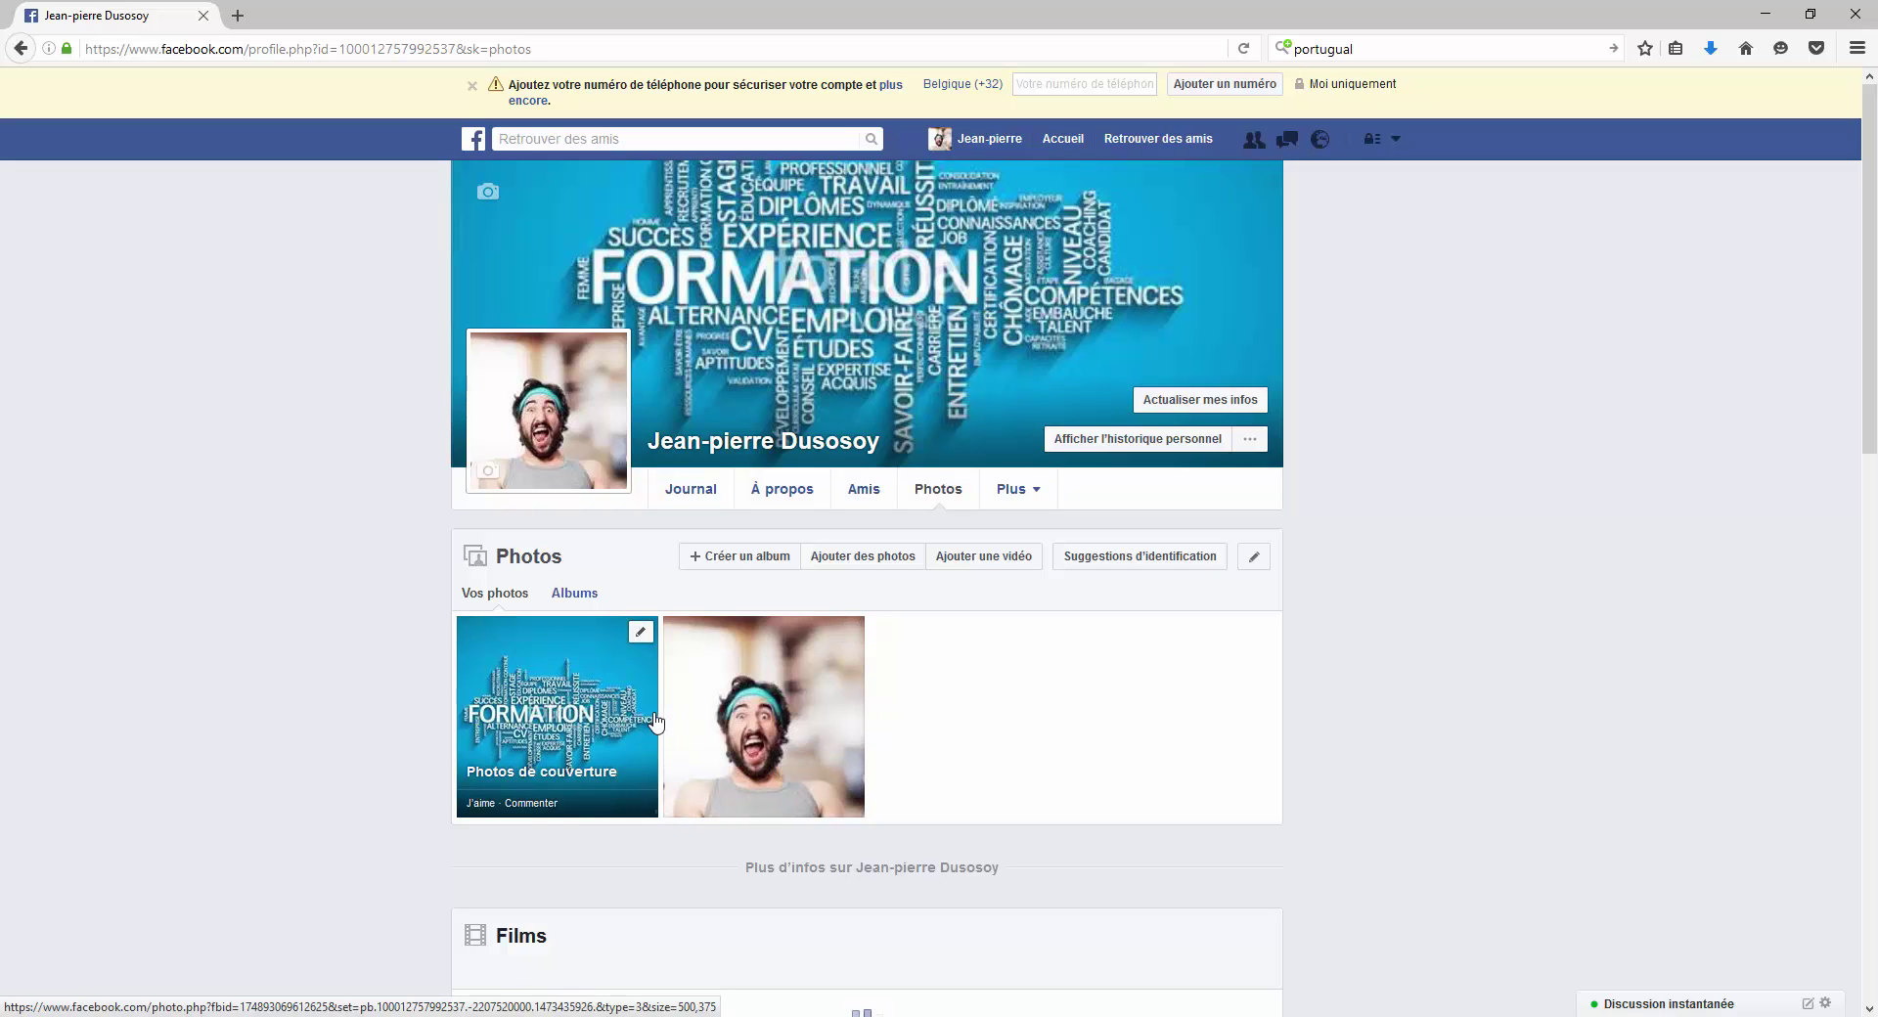
click(564, 594)
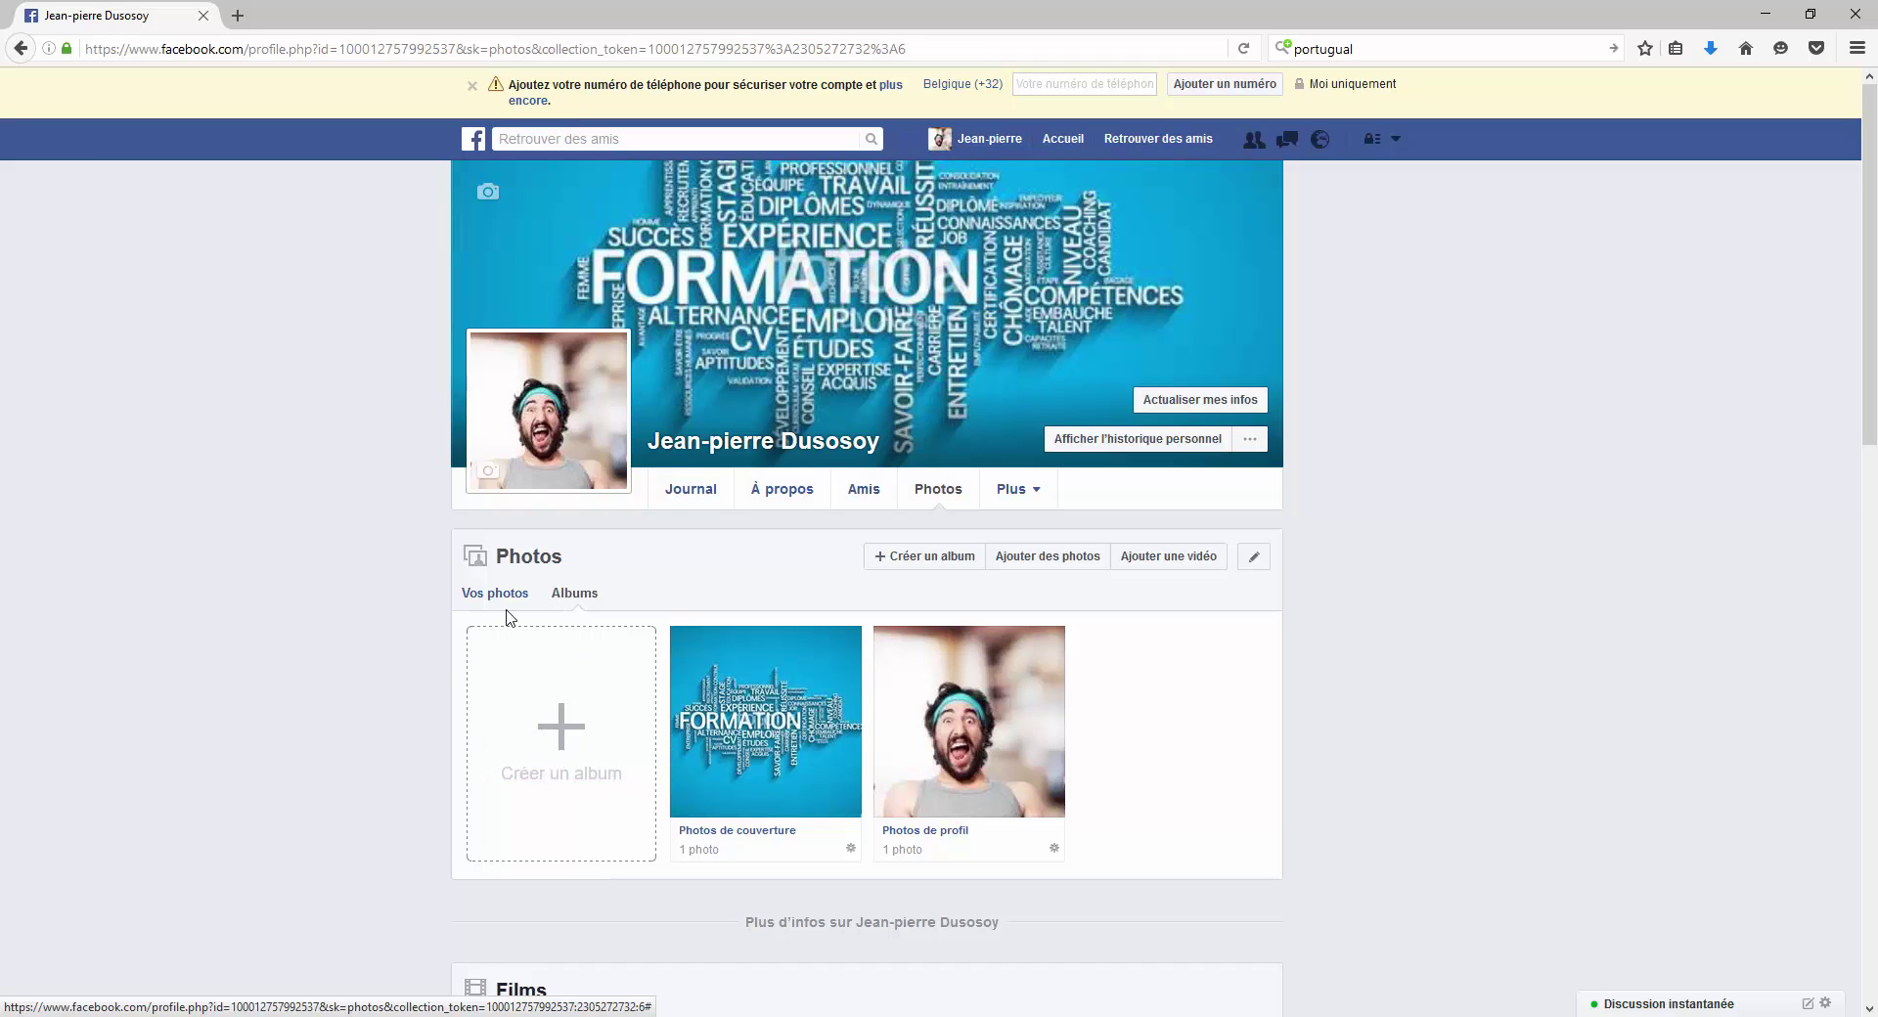
click(494, 595)
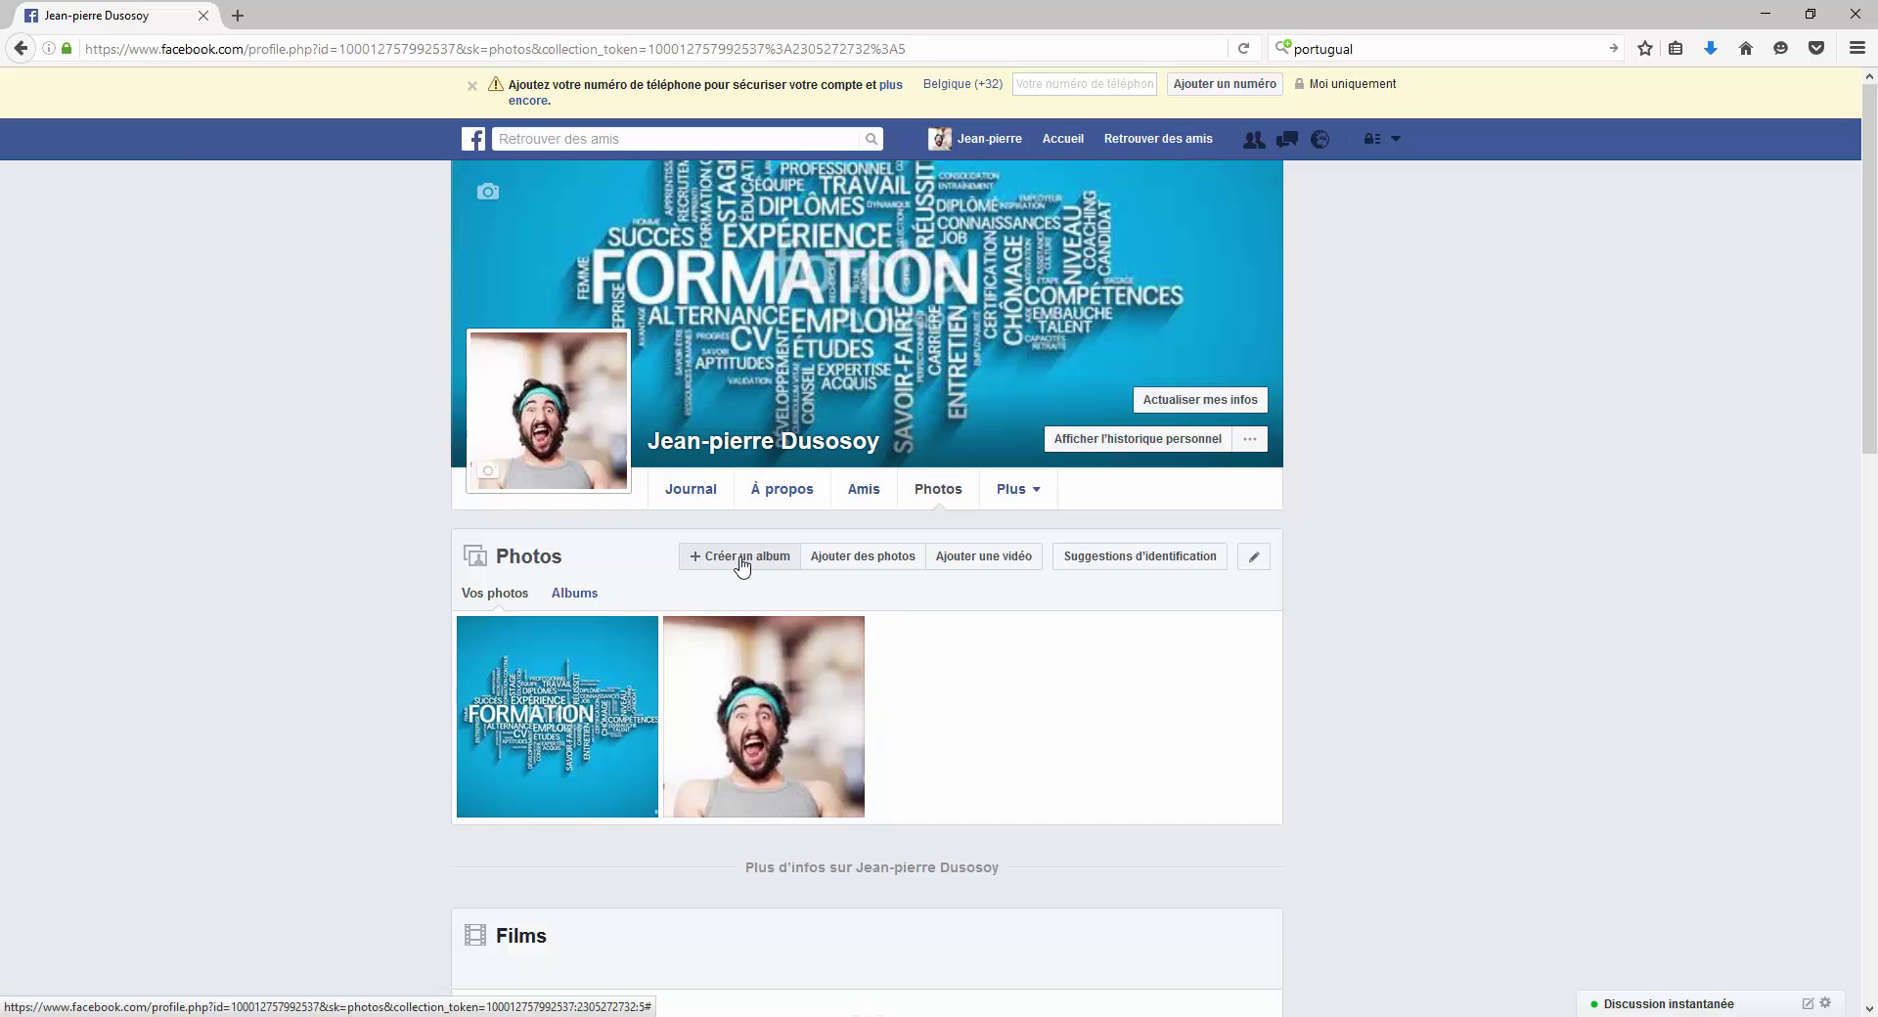
- Create a new album and upload all ten pictures from the Portugual folder in Images
click(742, 565)
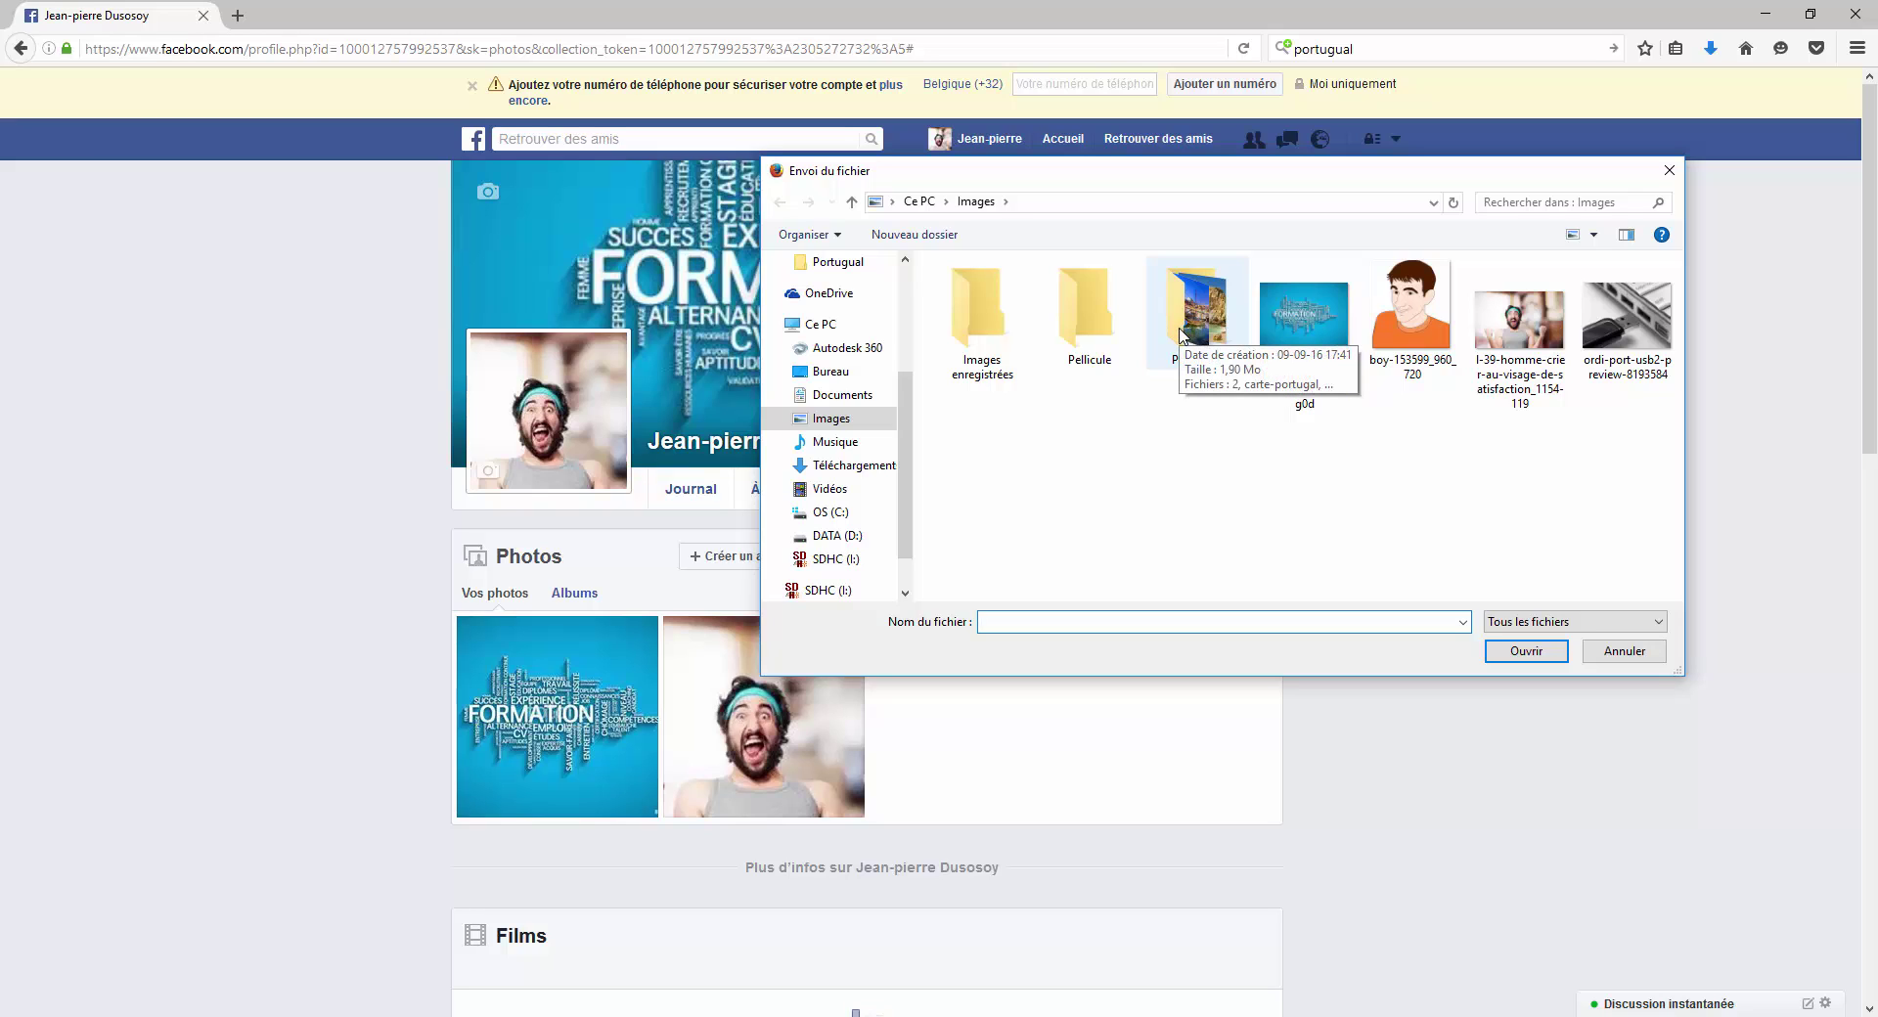
click(1182, 338)
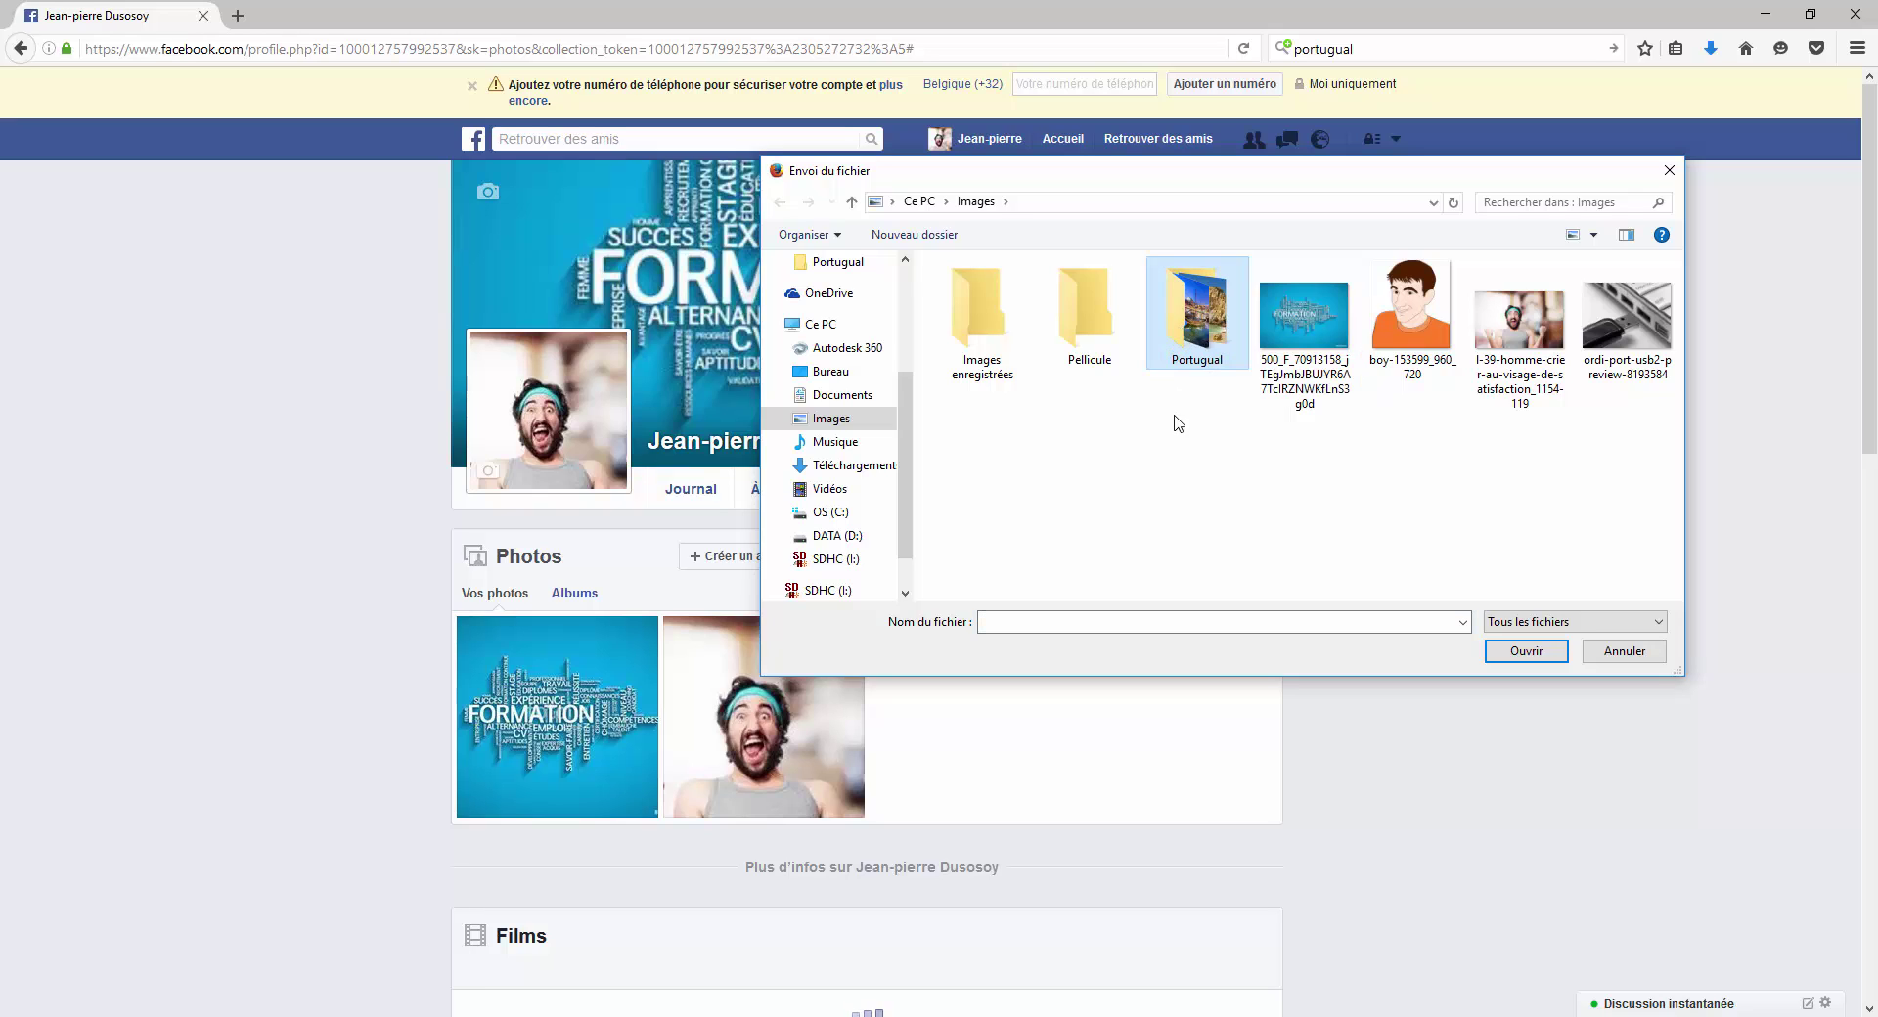
double_click(1187, 323)
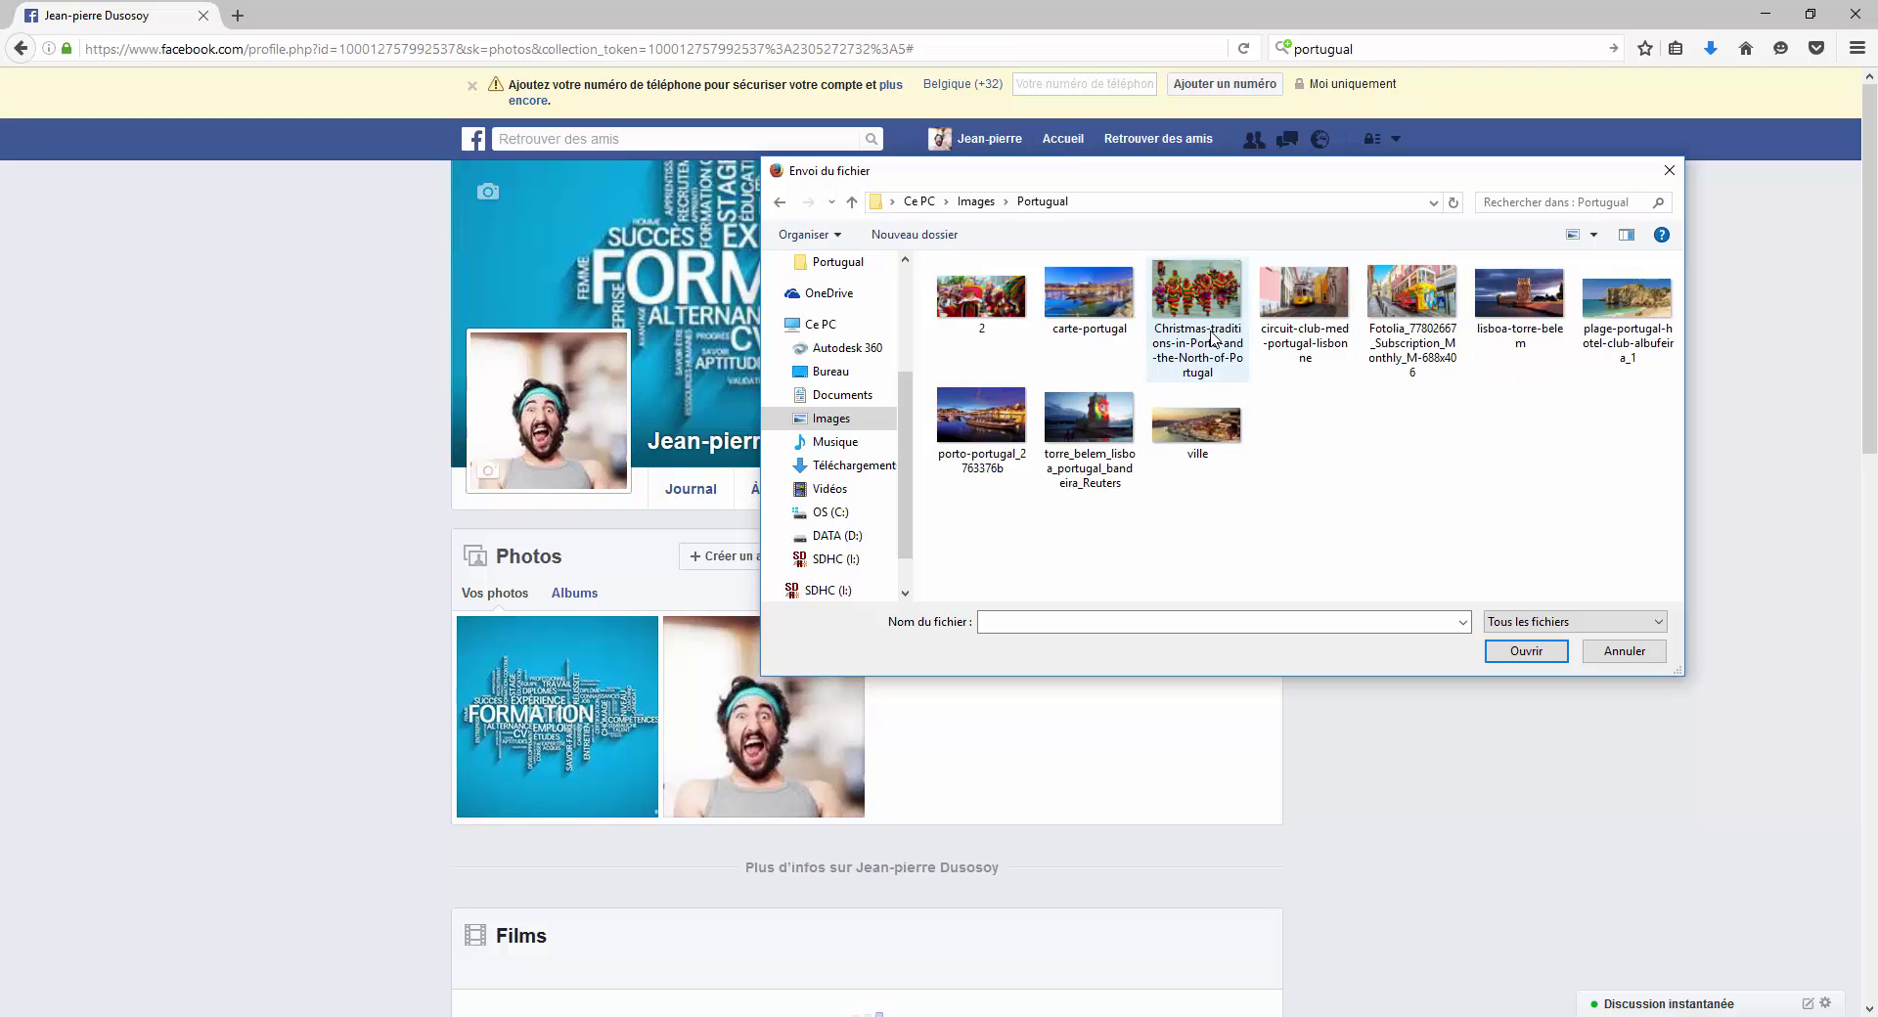
drag(1661, 557, 1409, 538)
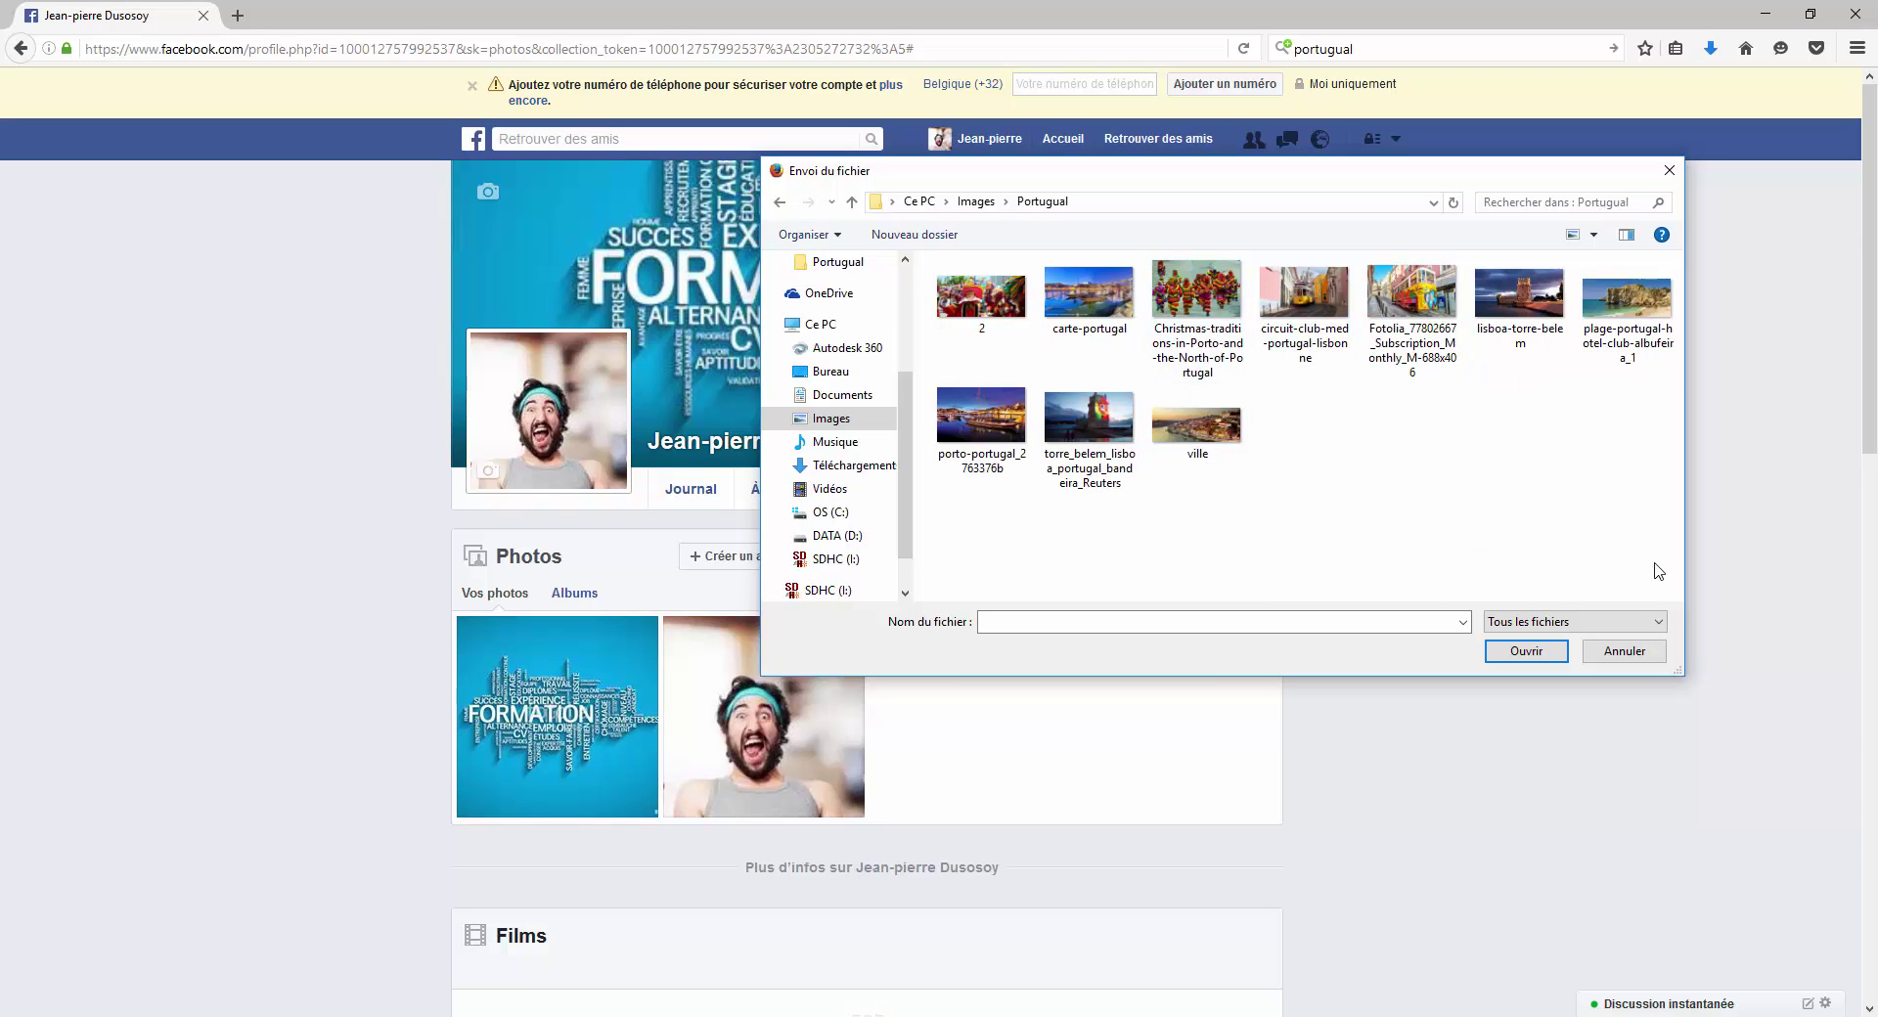
drag(1656, 565, 952, 285)
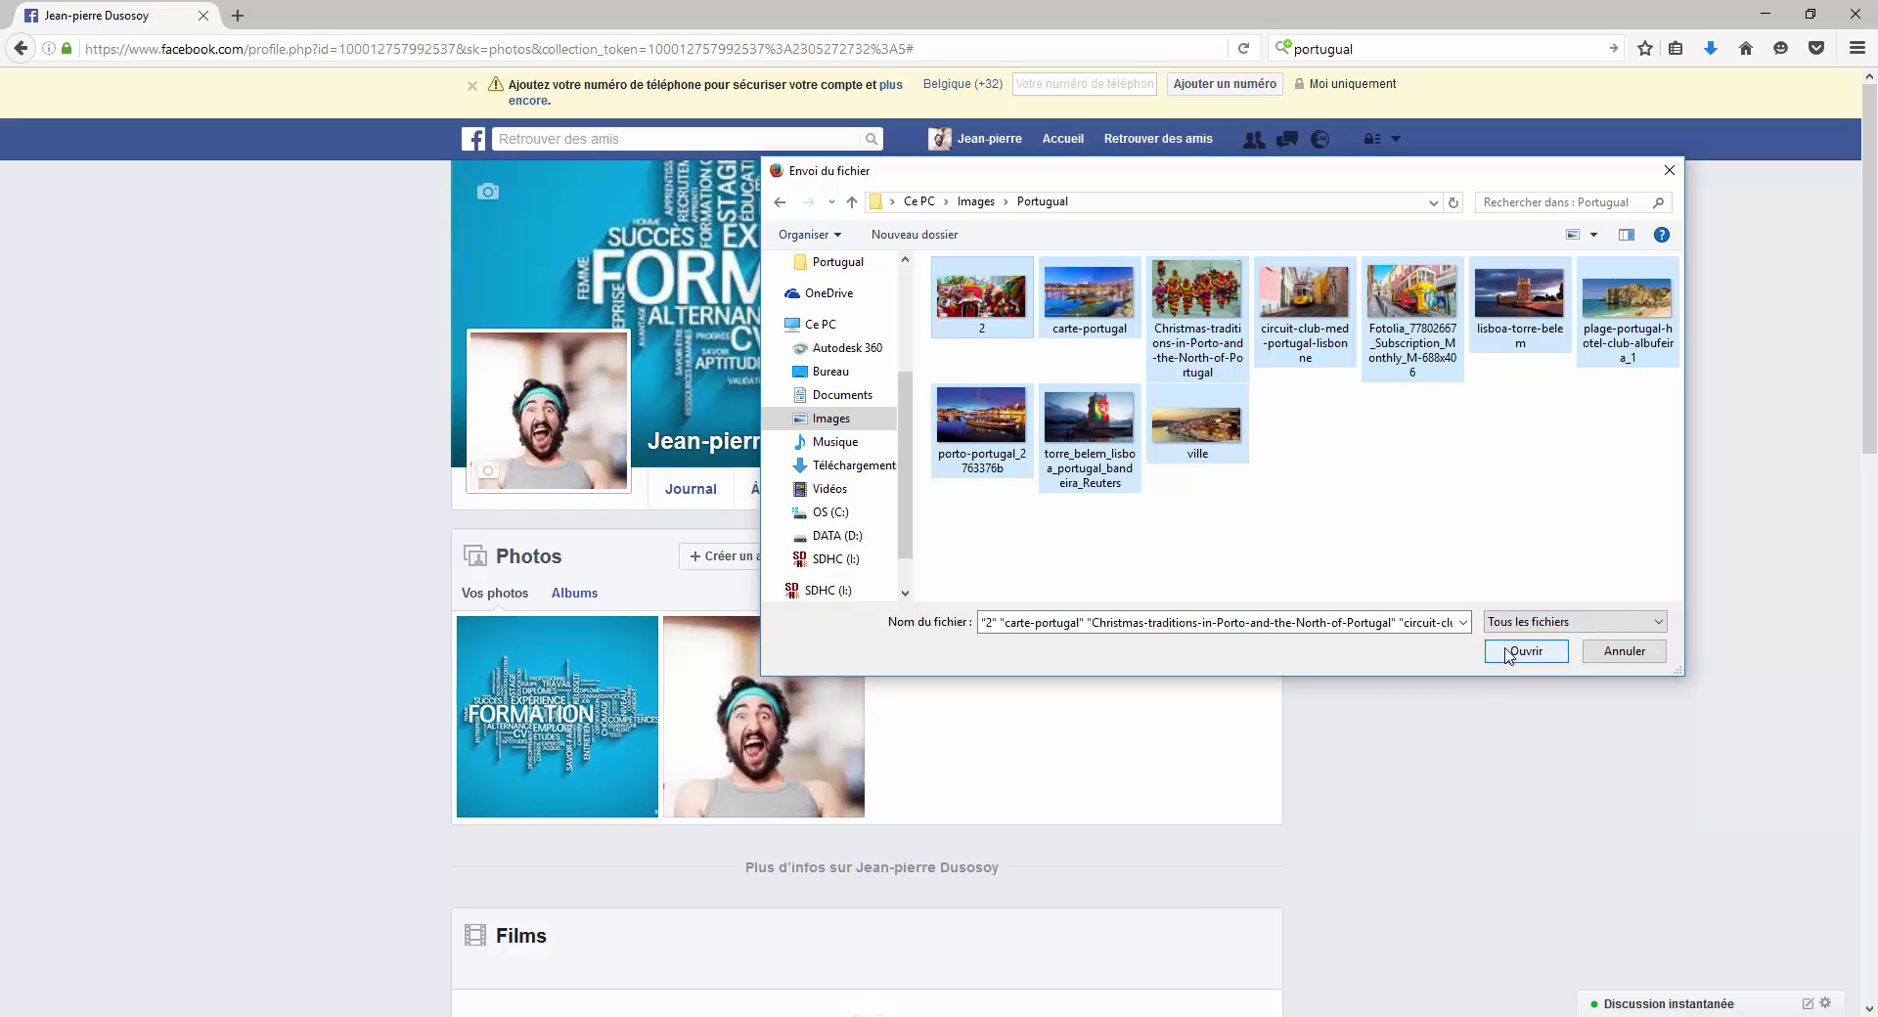
click(1511, 659)
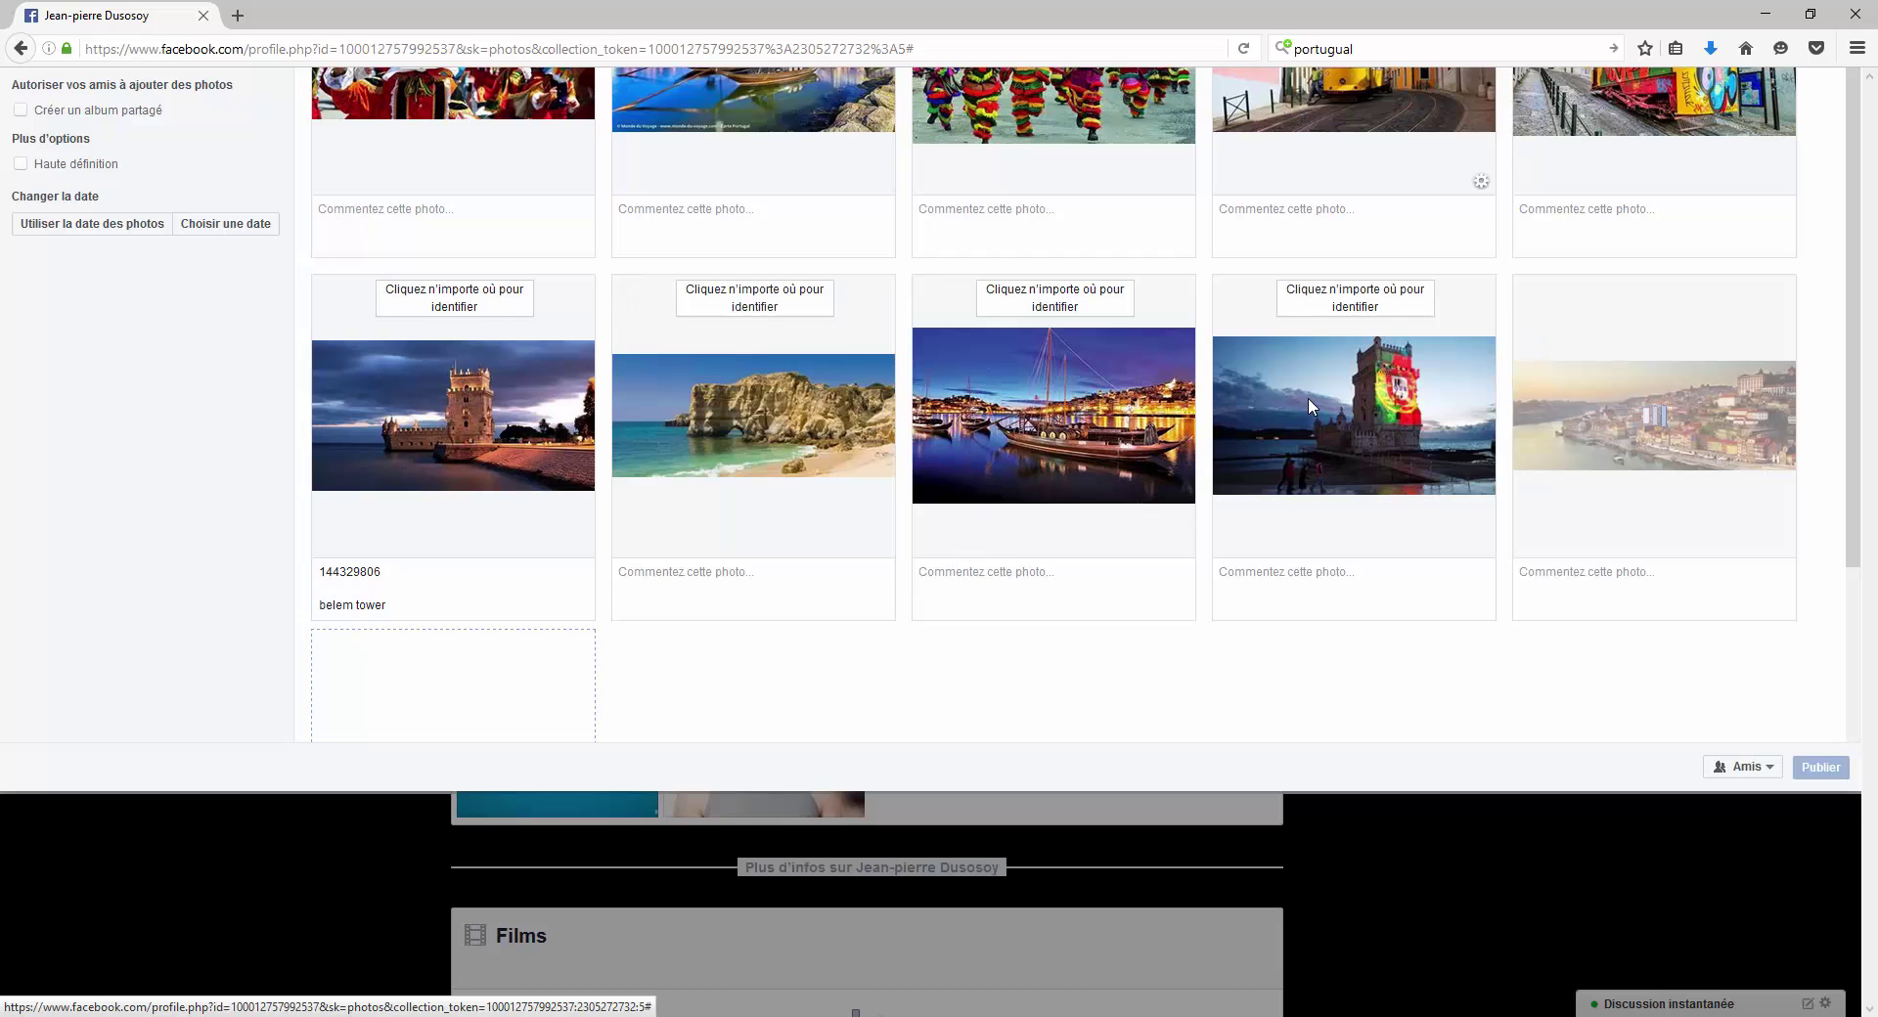
- Review the uploaded photos in the album editor and check the file picker for adding more photos or videos
scroll(1871, 447, down, 3)
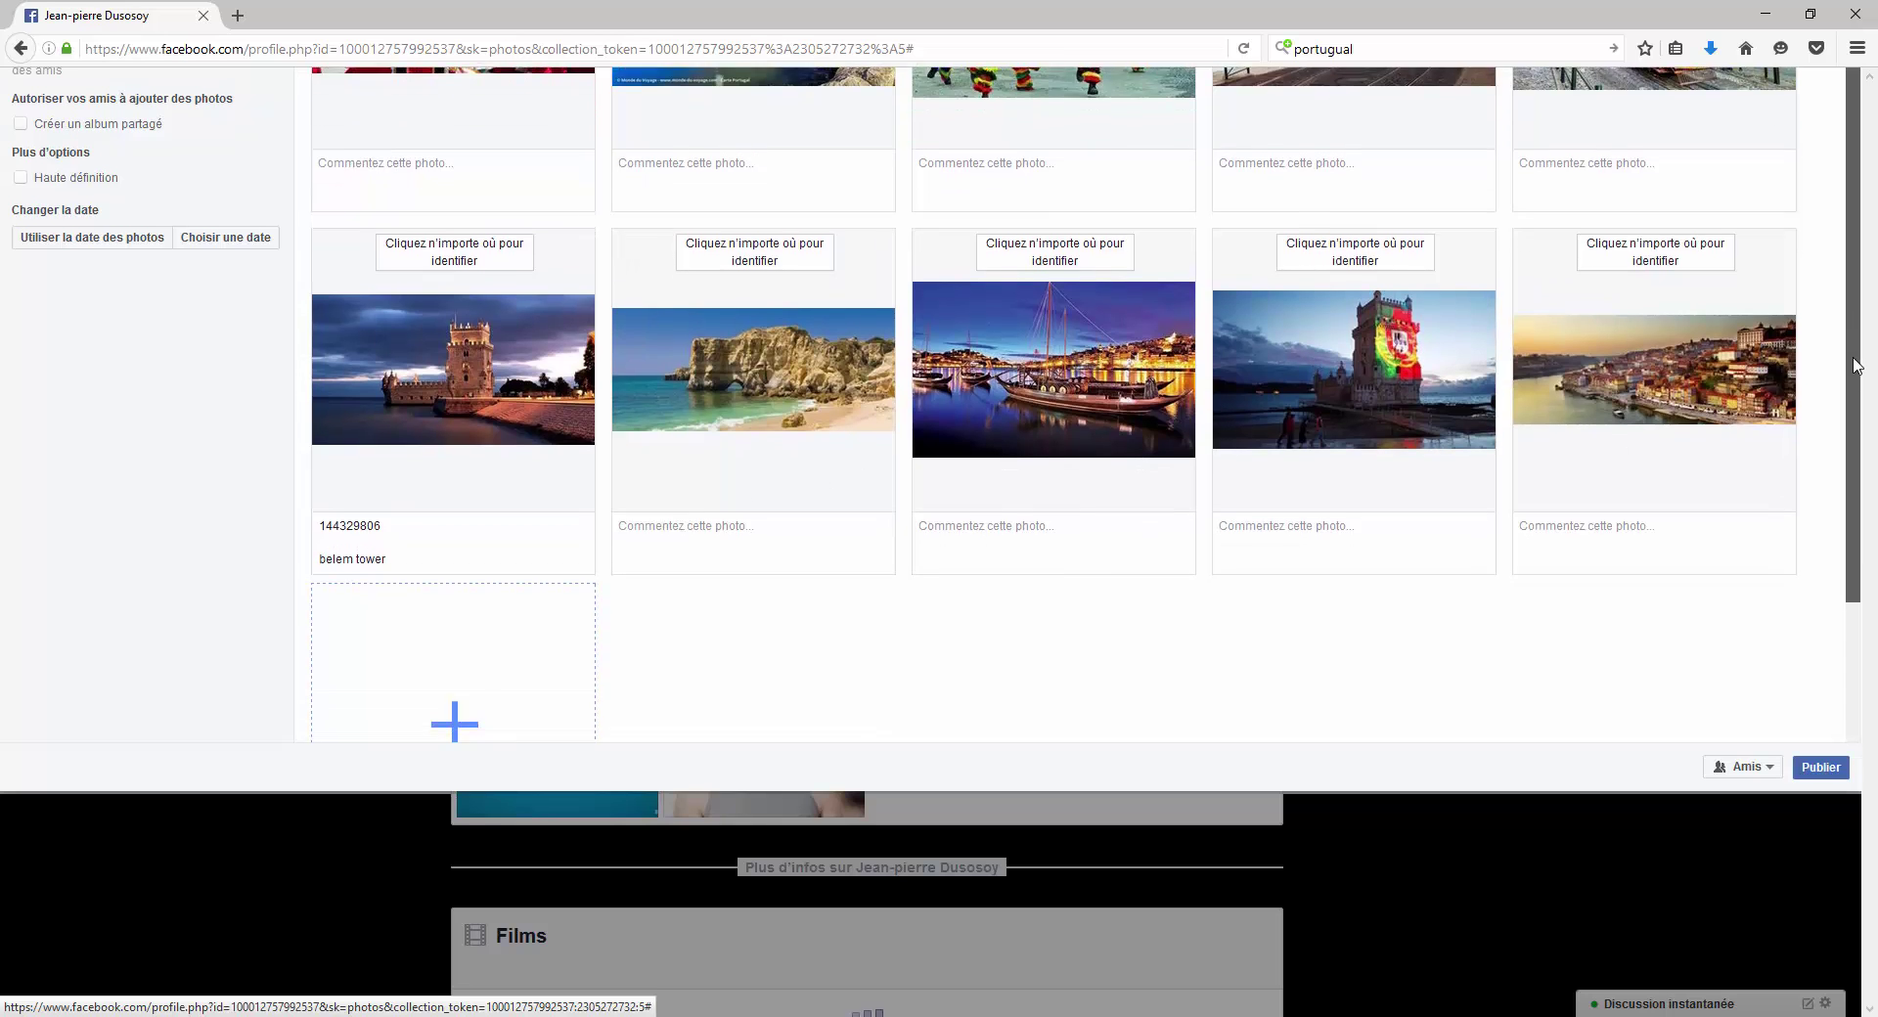
scroll(1870, 447, up, 3)
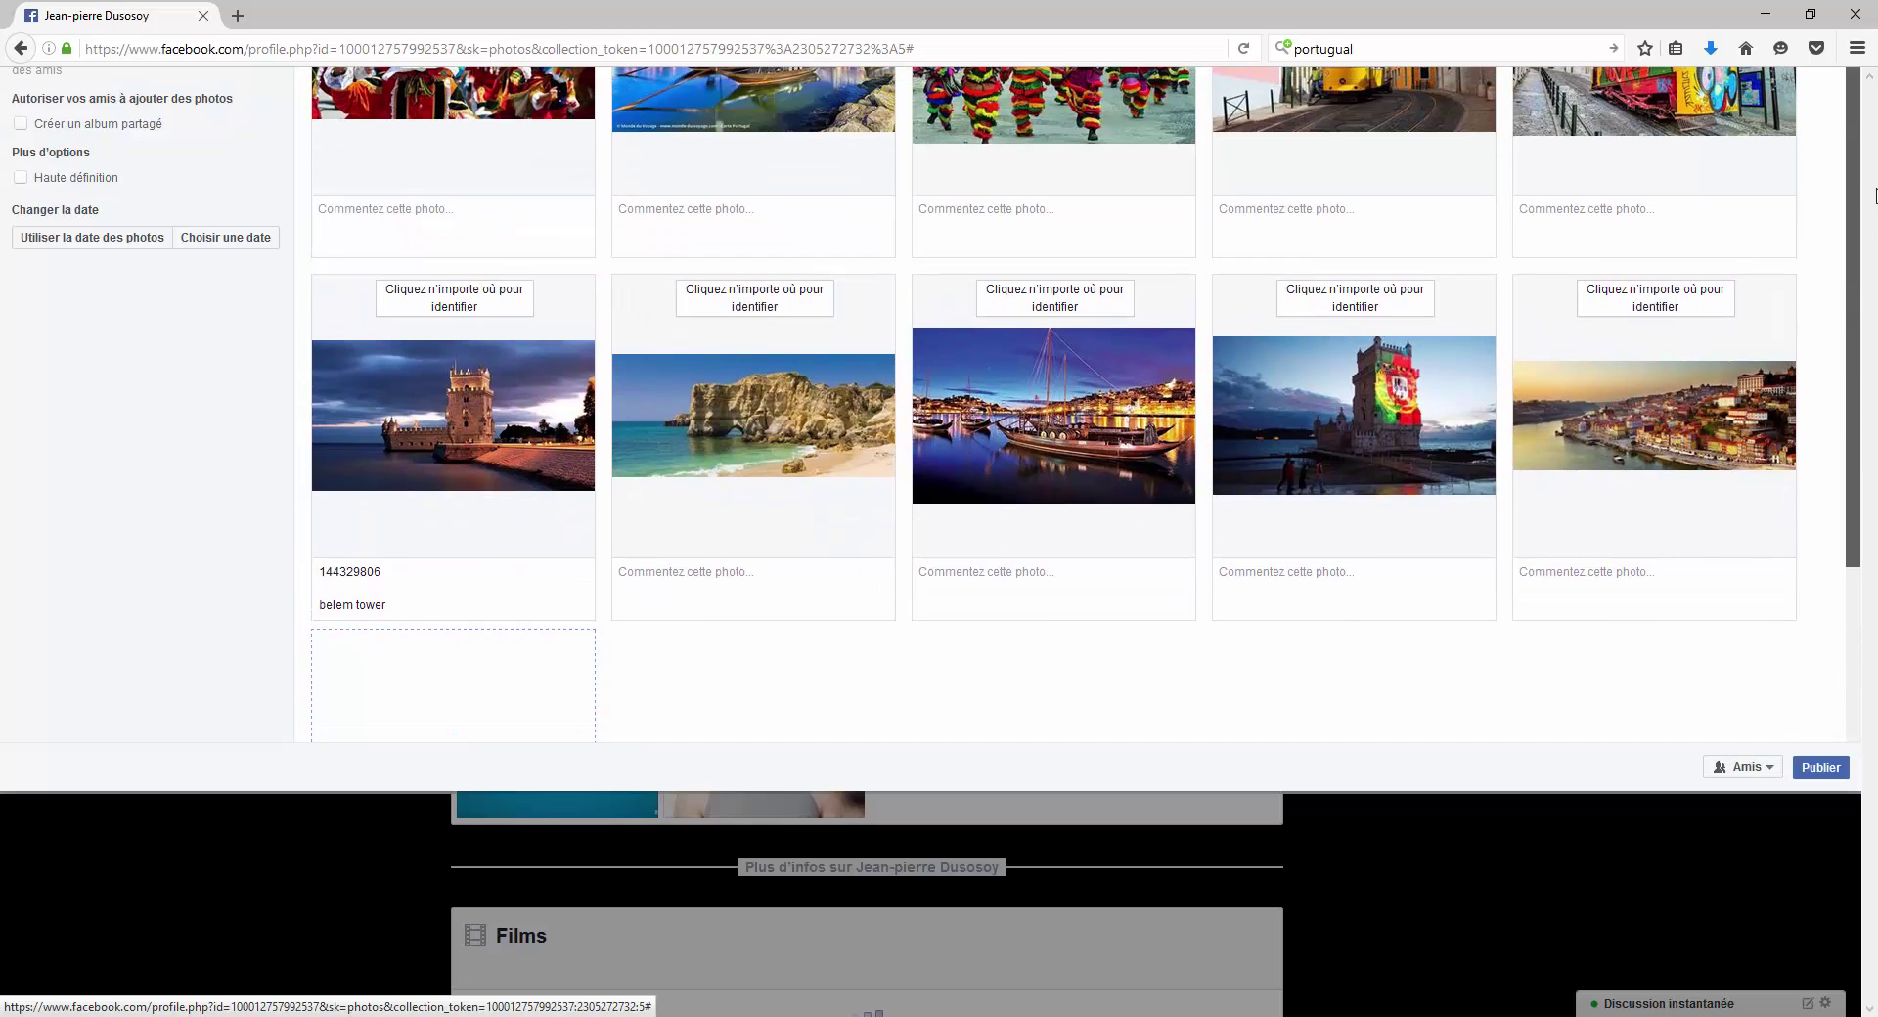
scroll(1875, 195, down, 3)
scroll(1513, 423, up, 3)
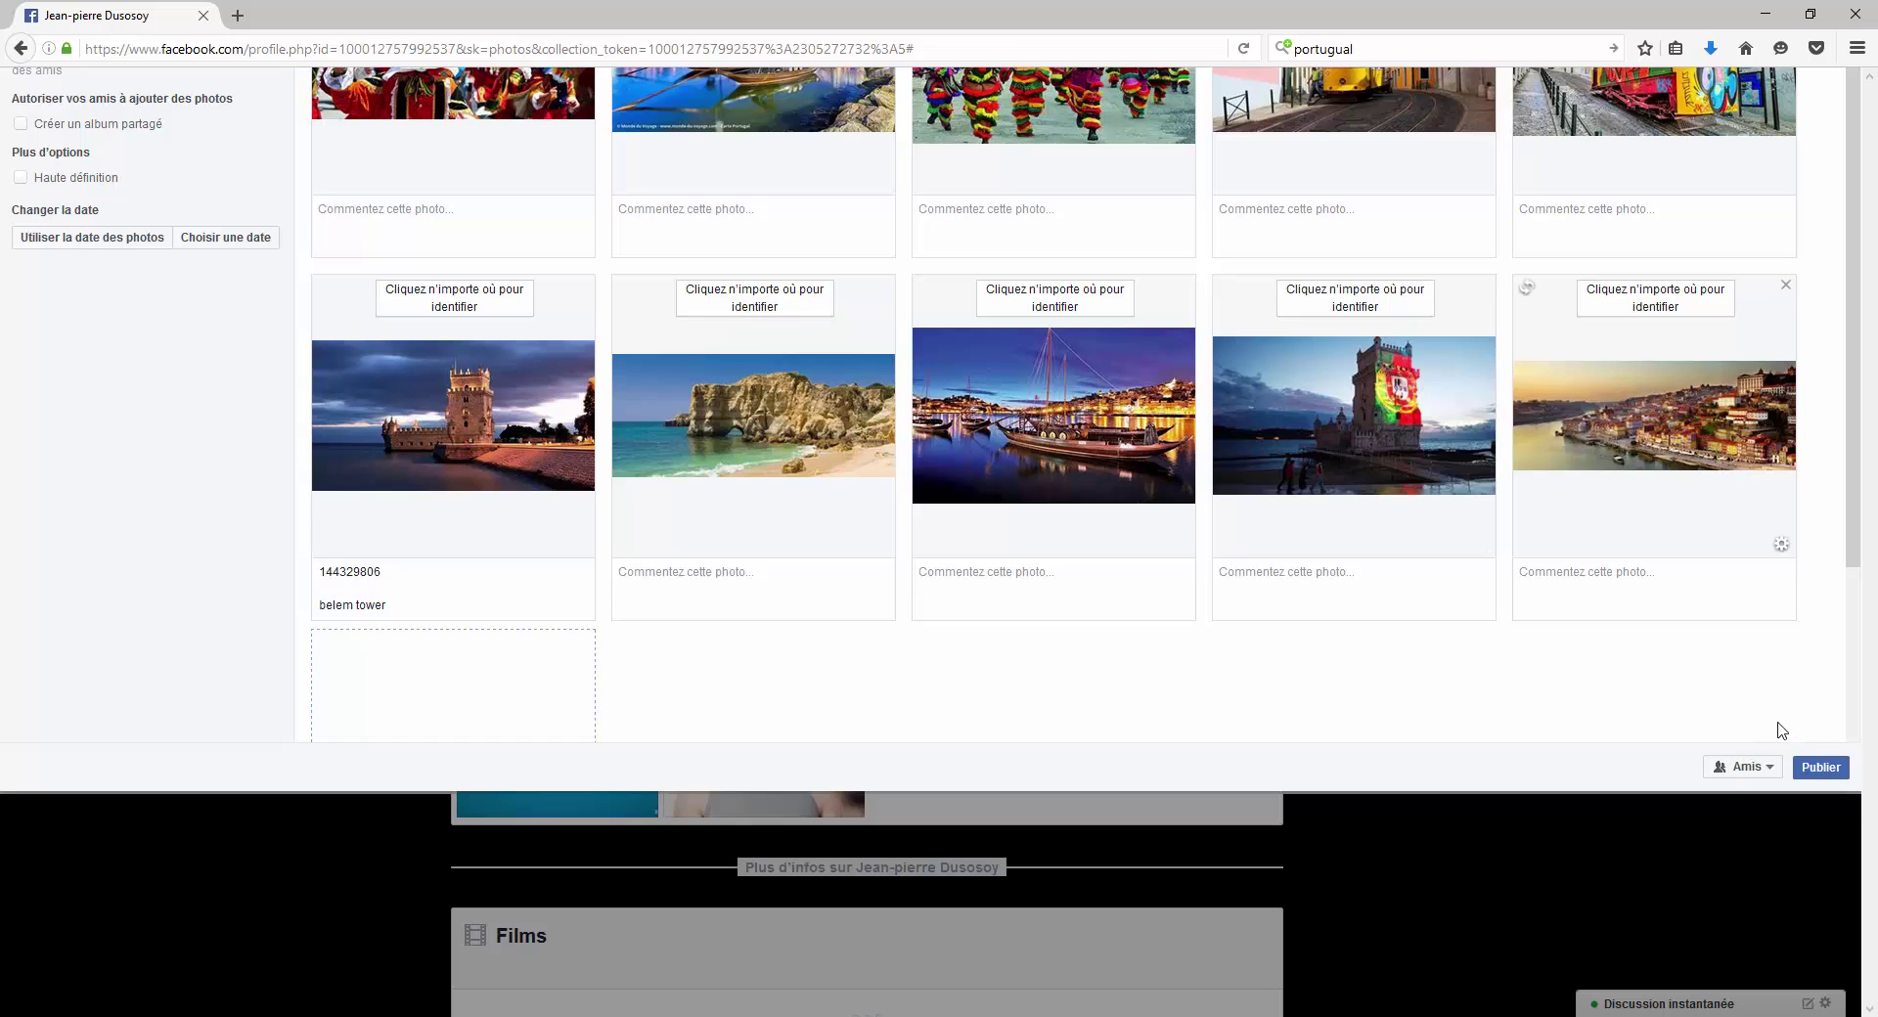
scroll(939, 712, down, 2)
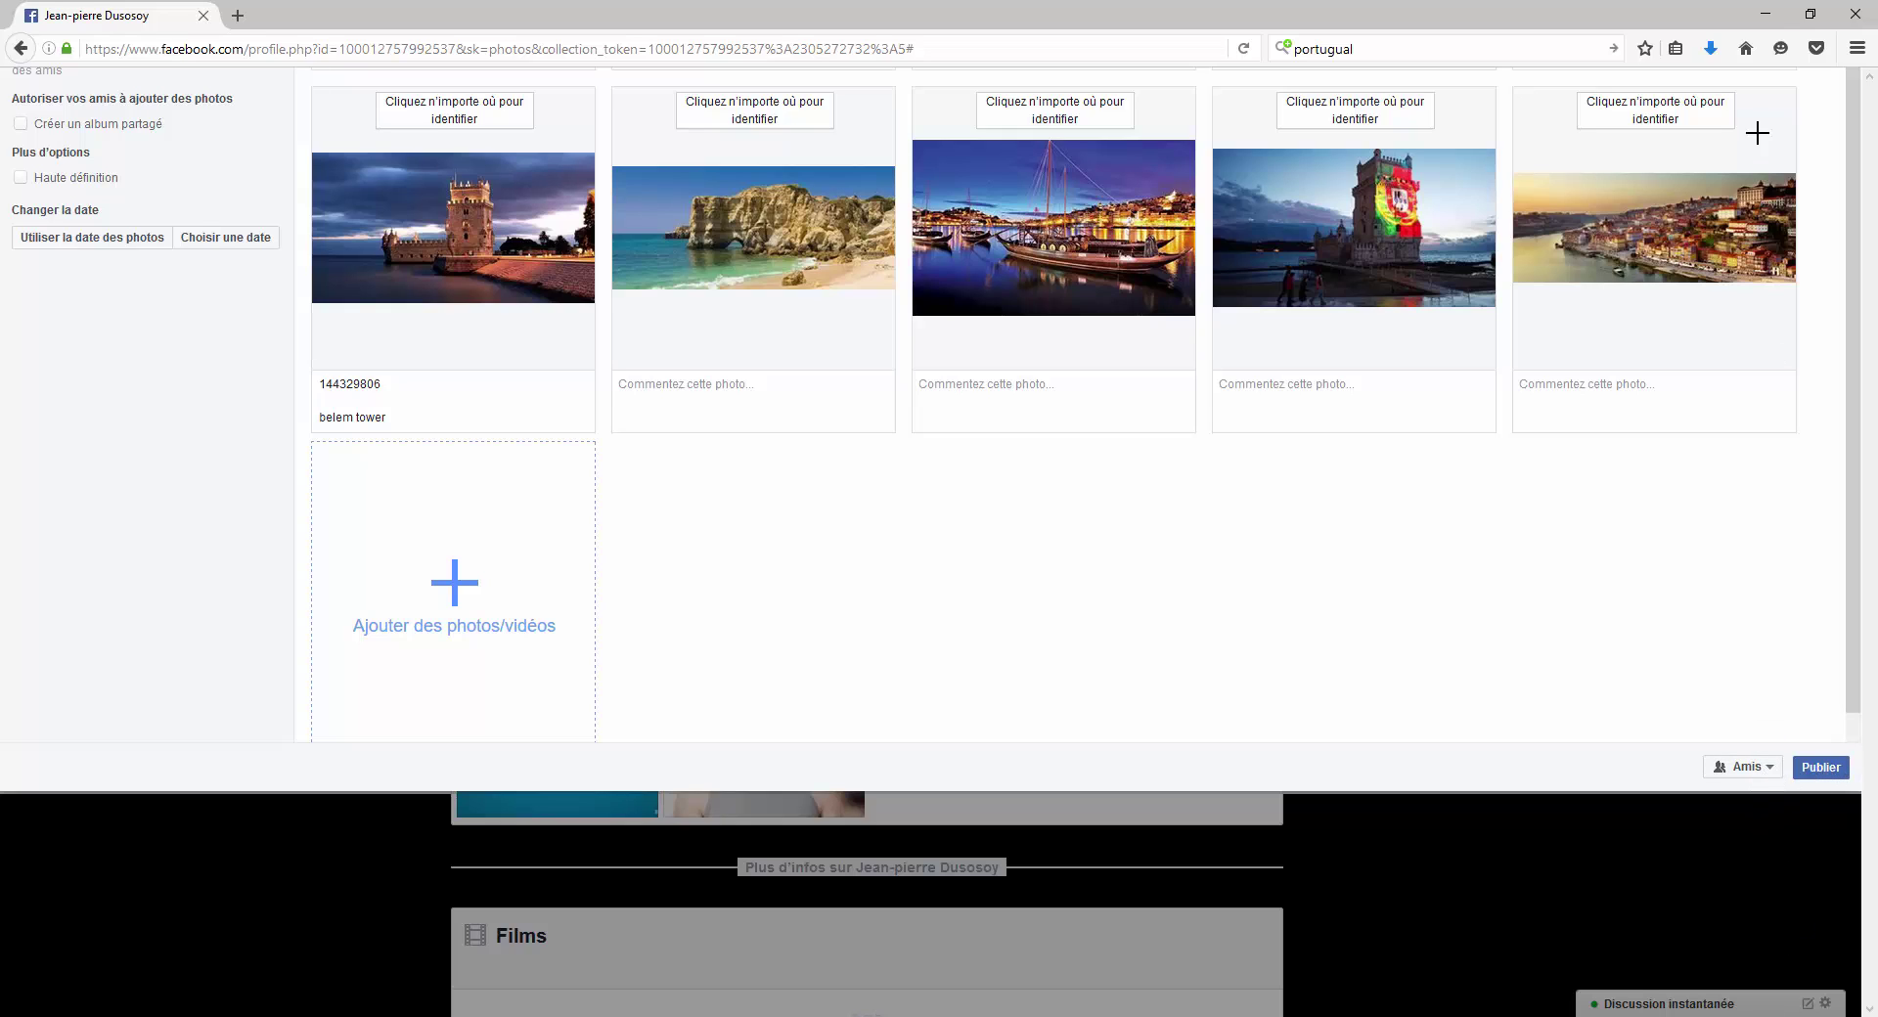
click(1810, 13)
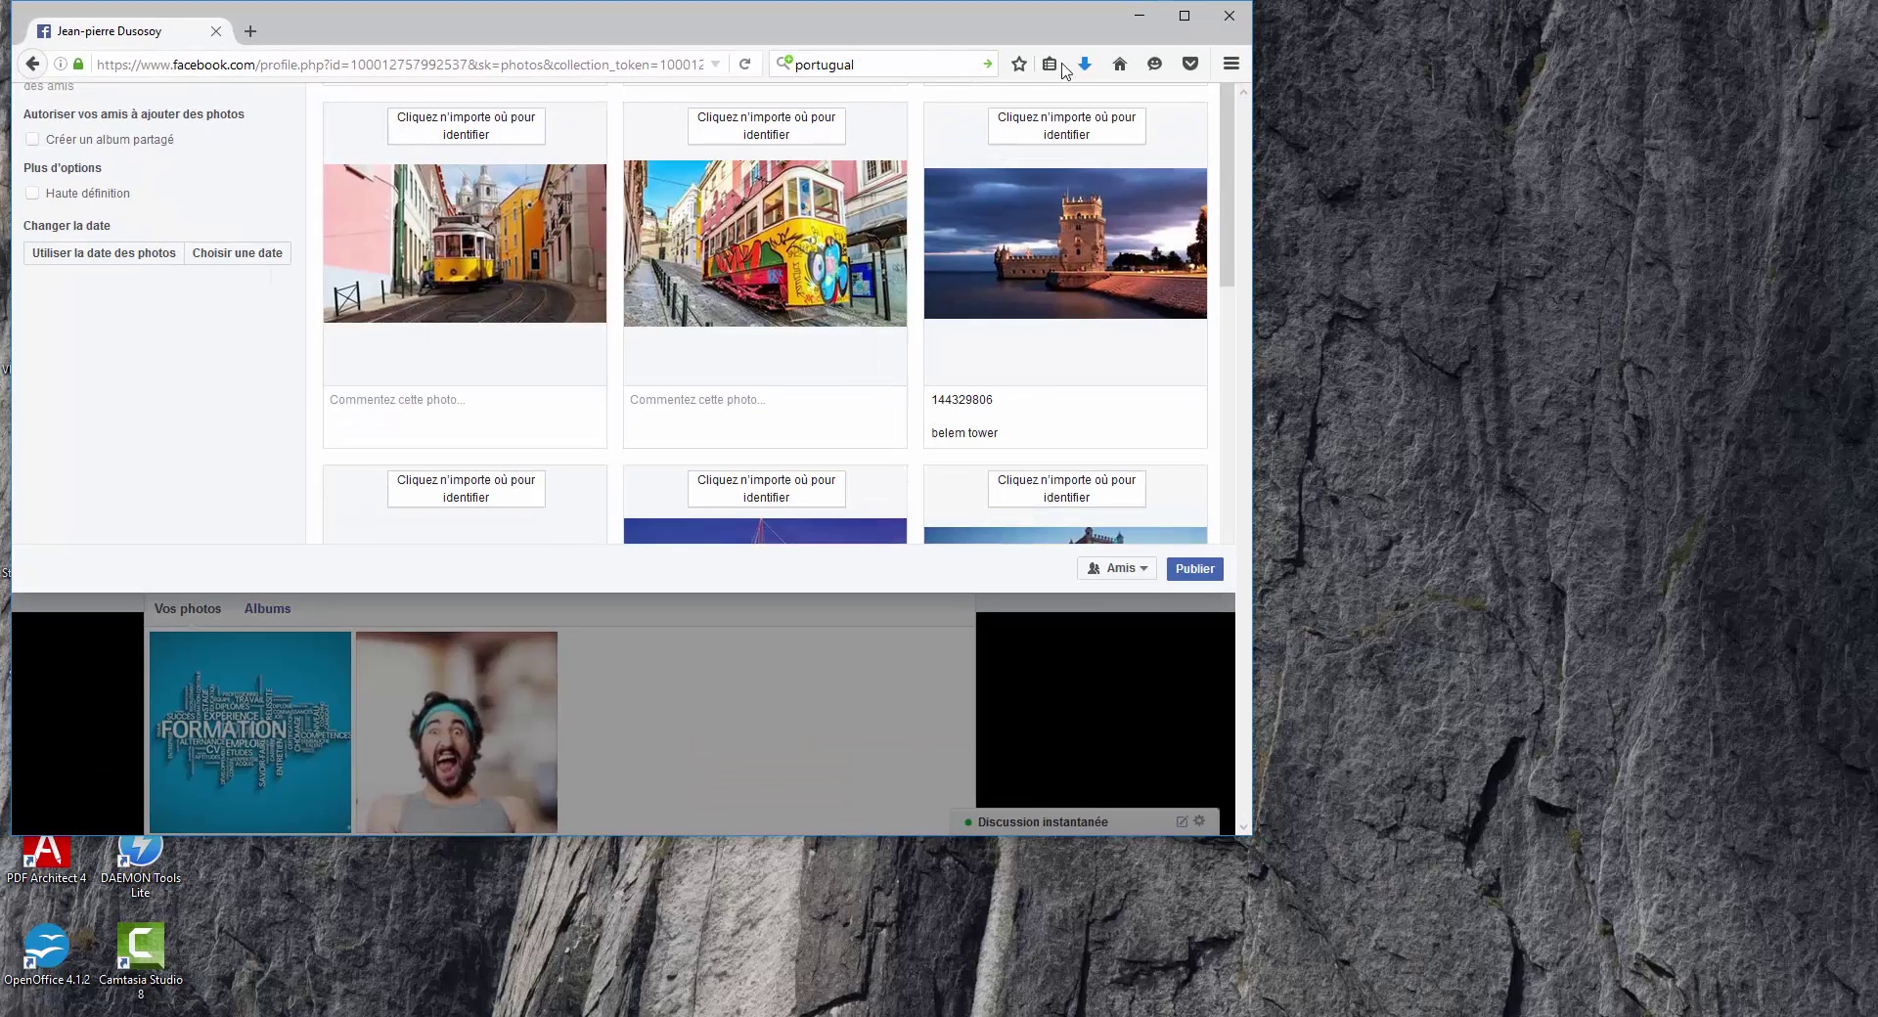
click(1183, 15)
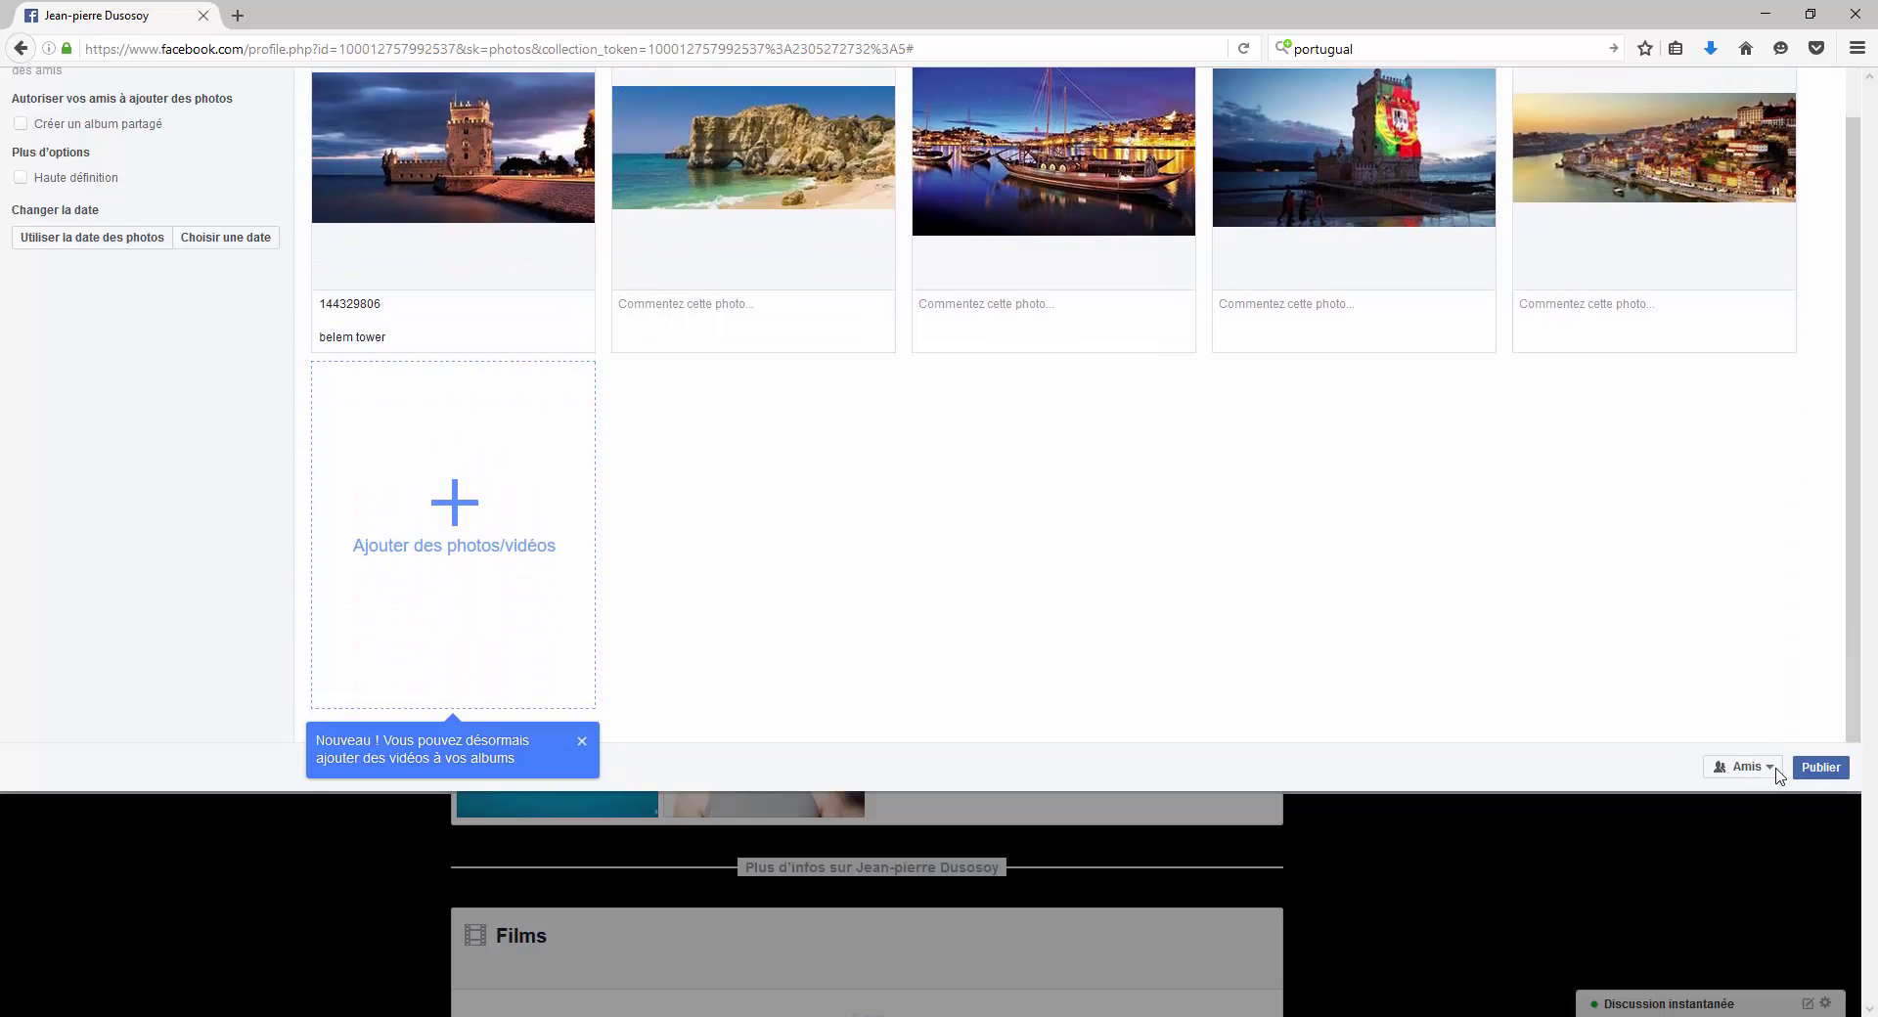
click(454, 519)
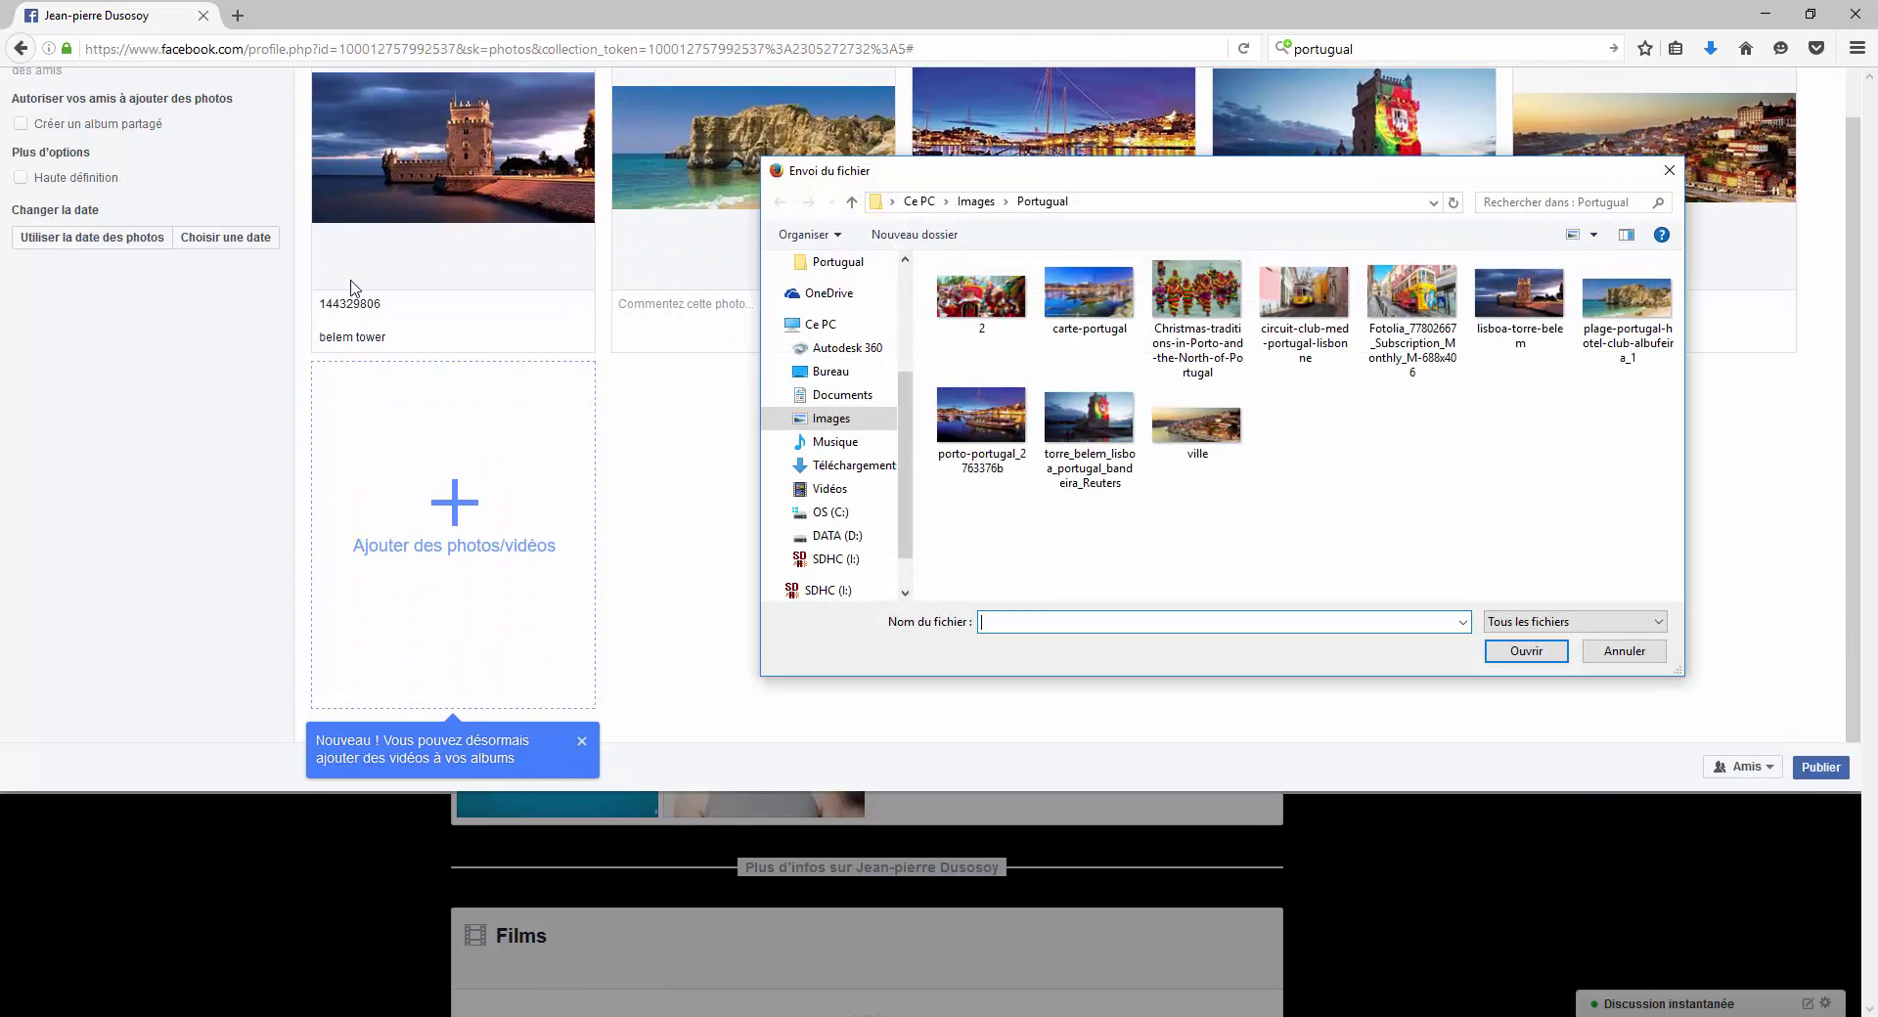
click(1623, 650)
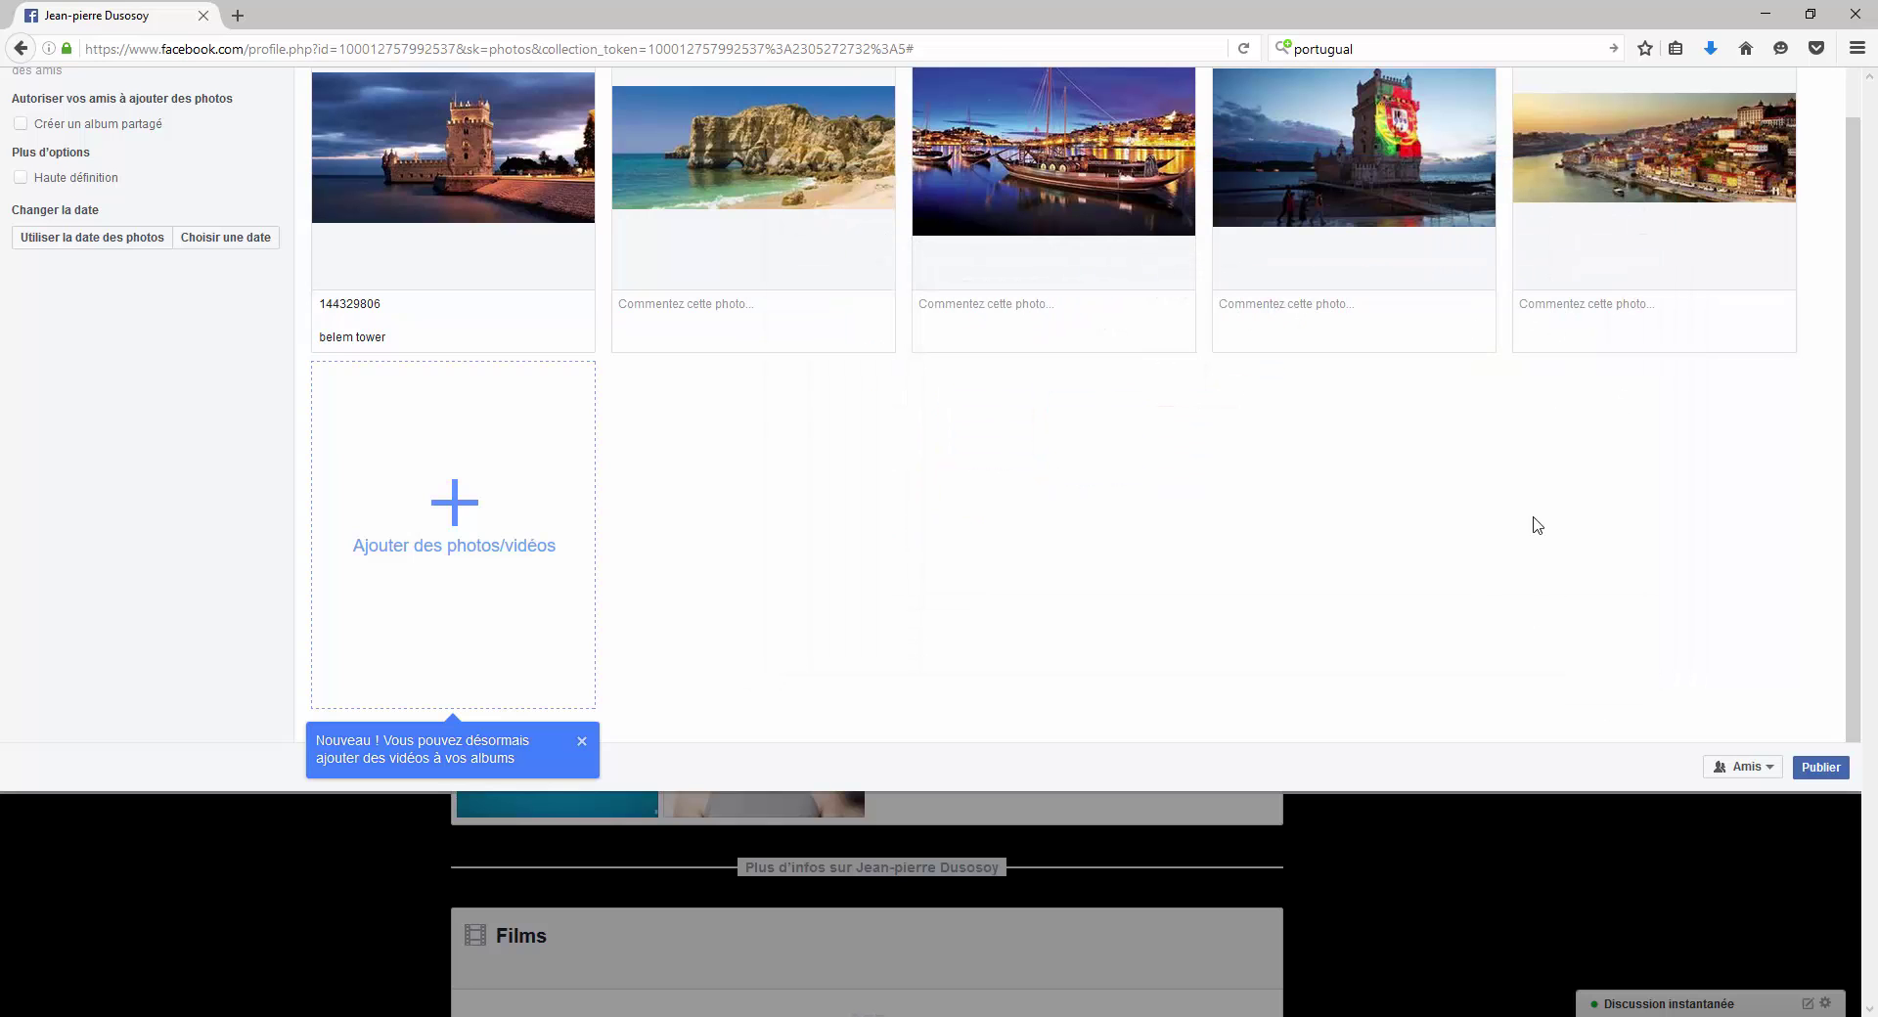
- Restart Firefox, leaving the unpublished album page, and reopen Facebook by searching for "fb"
click(1854, 13)
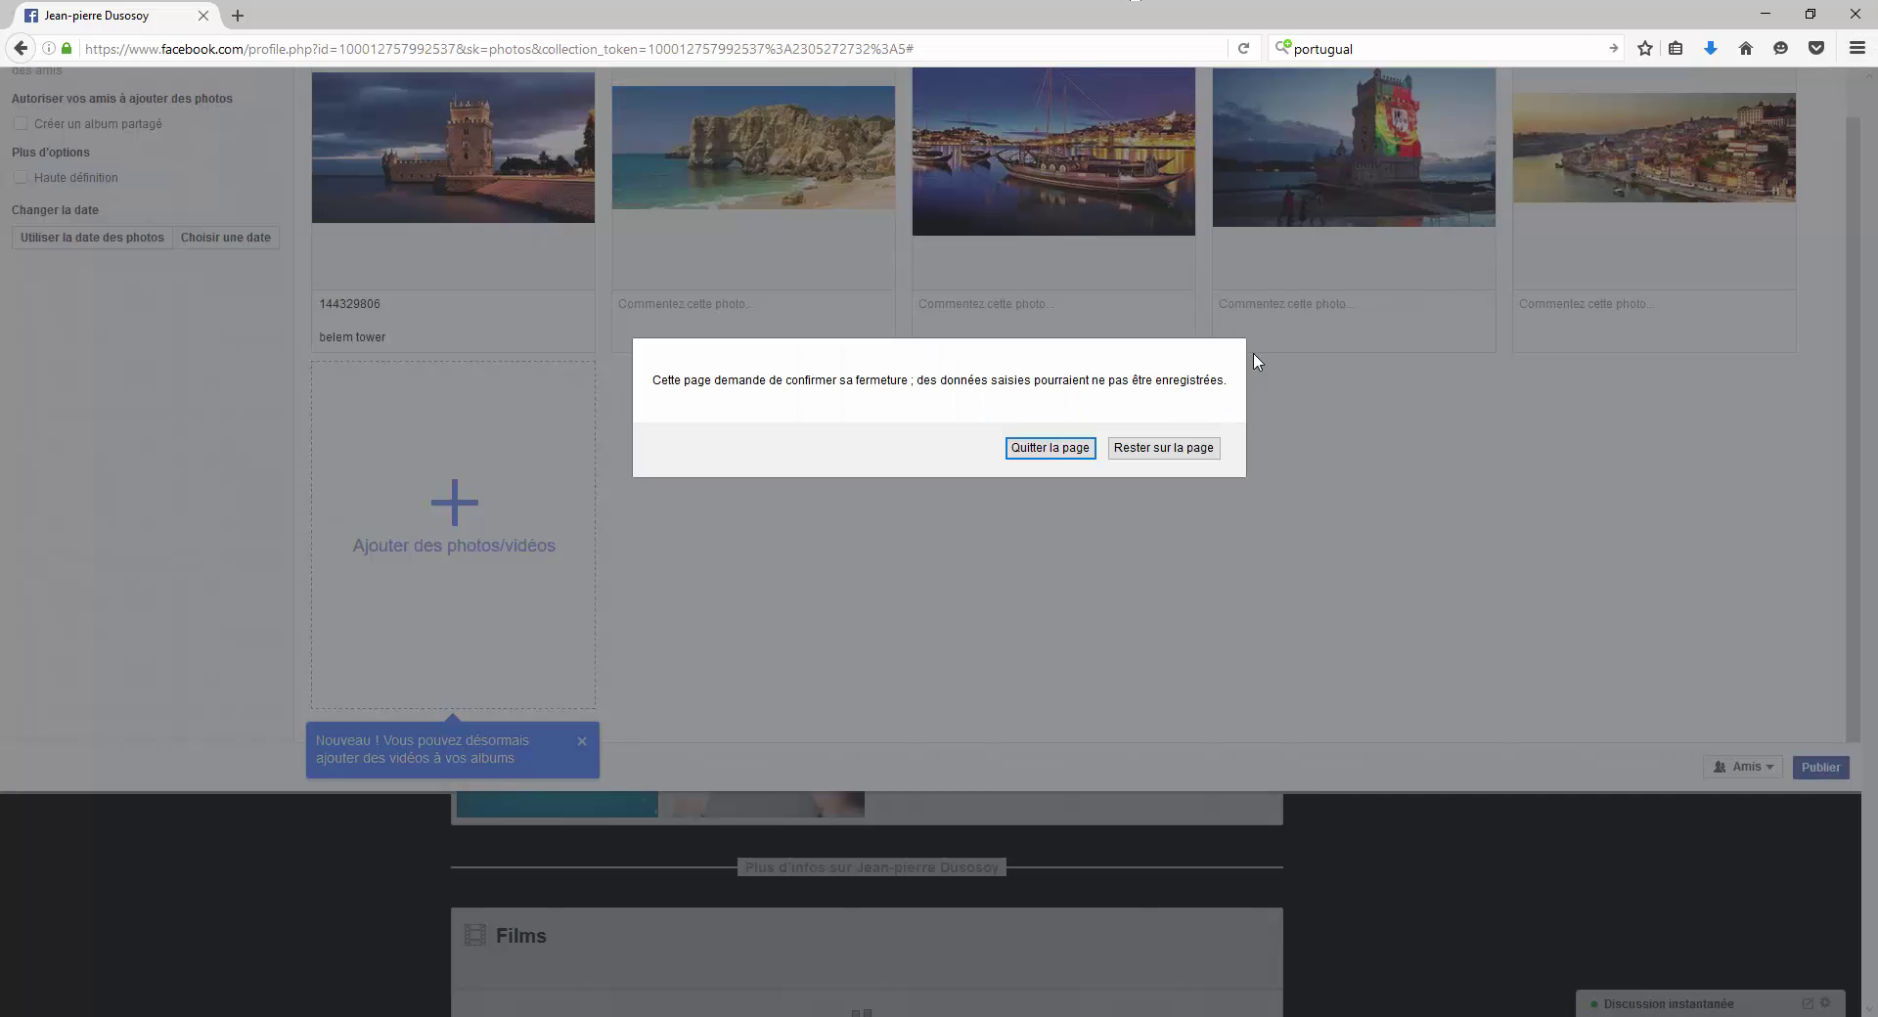
click(1063, 450)
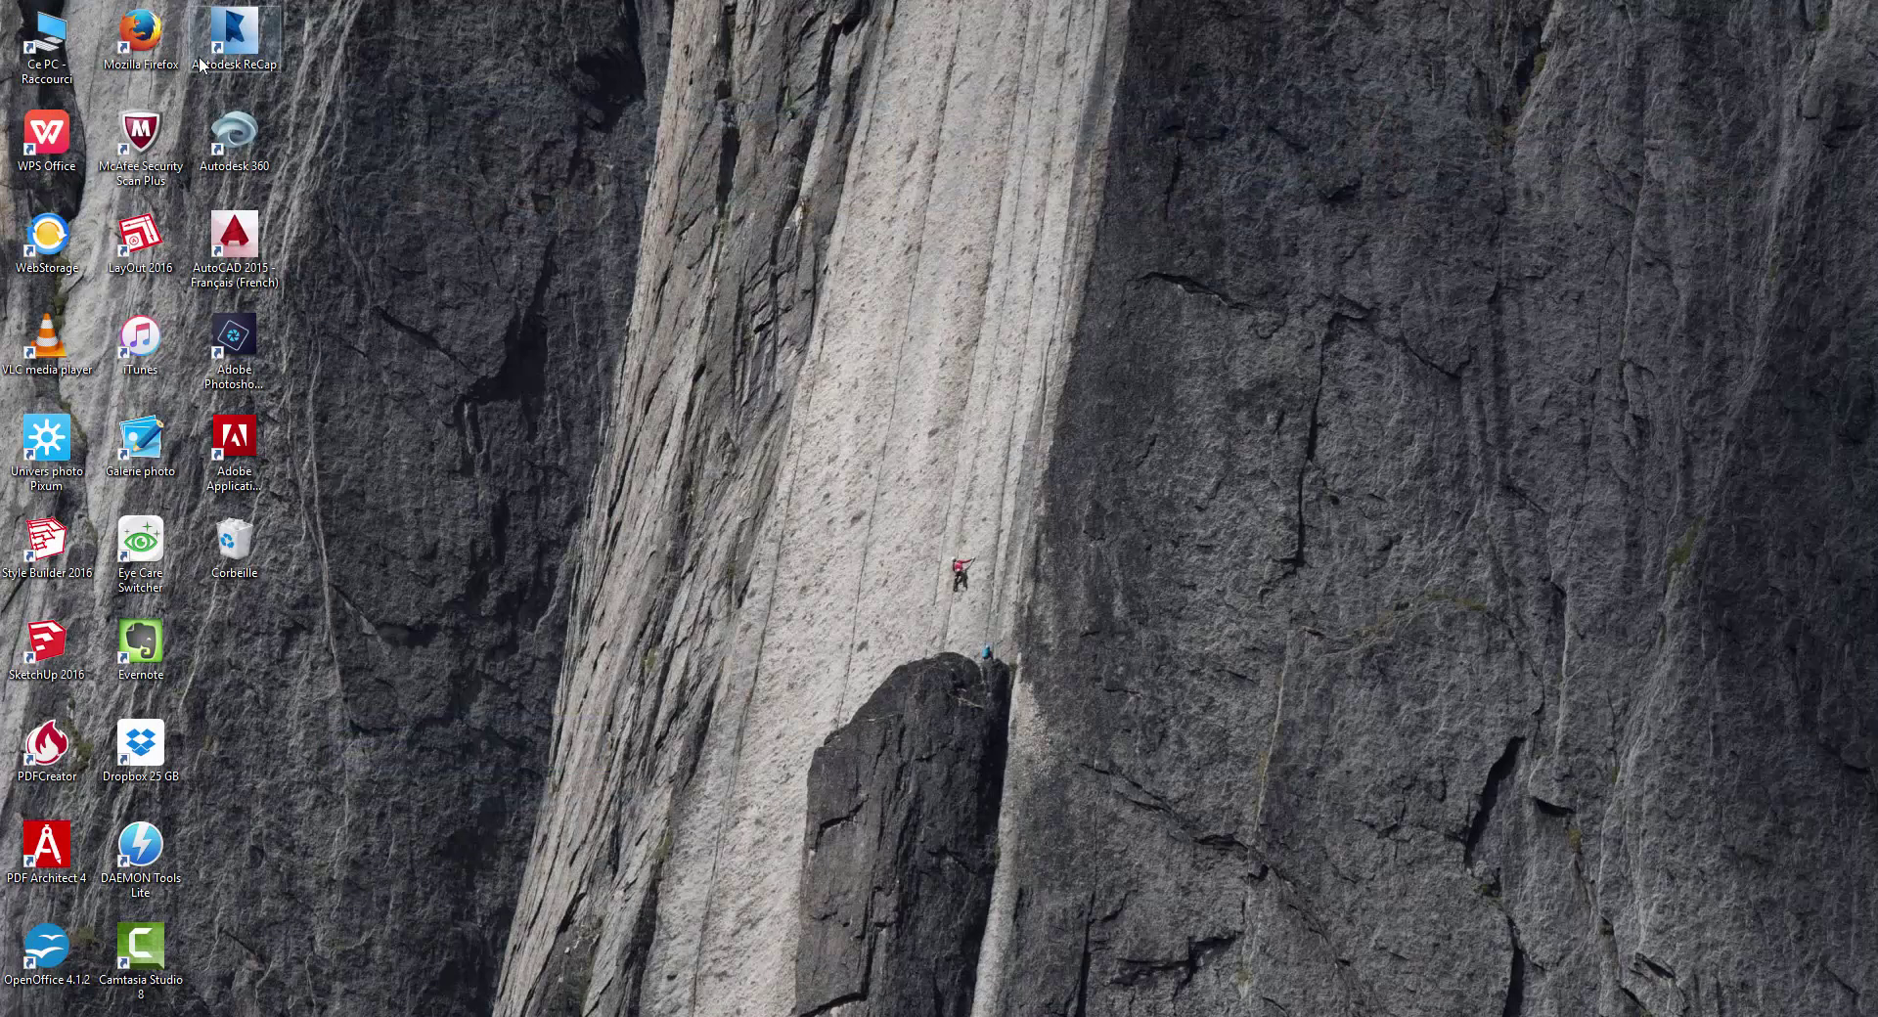
double_click(141, 40)
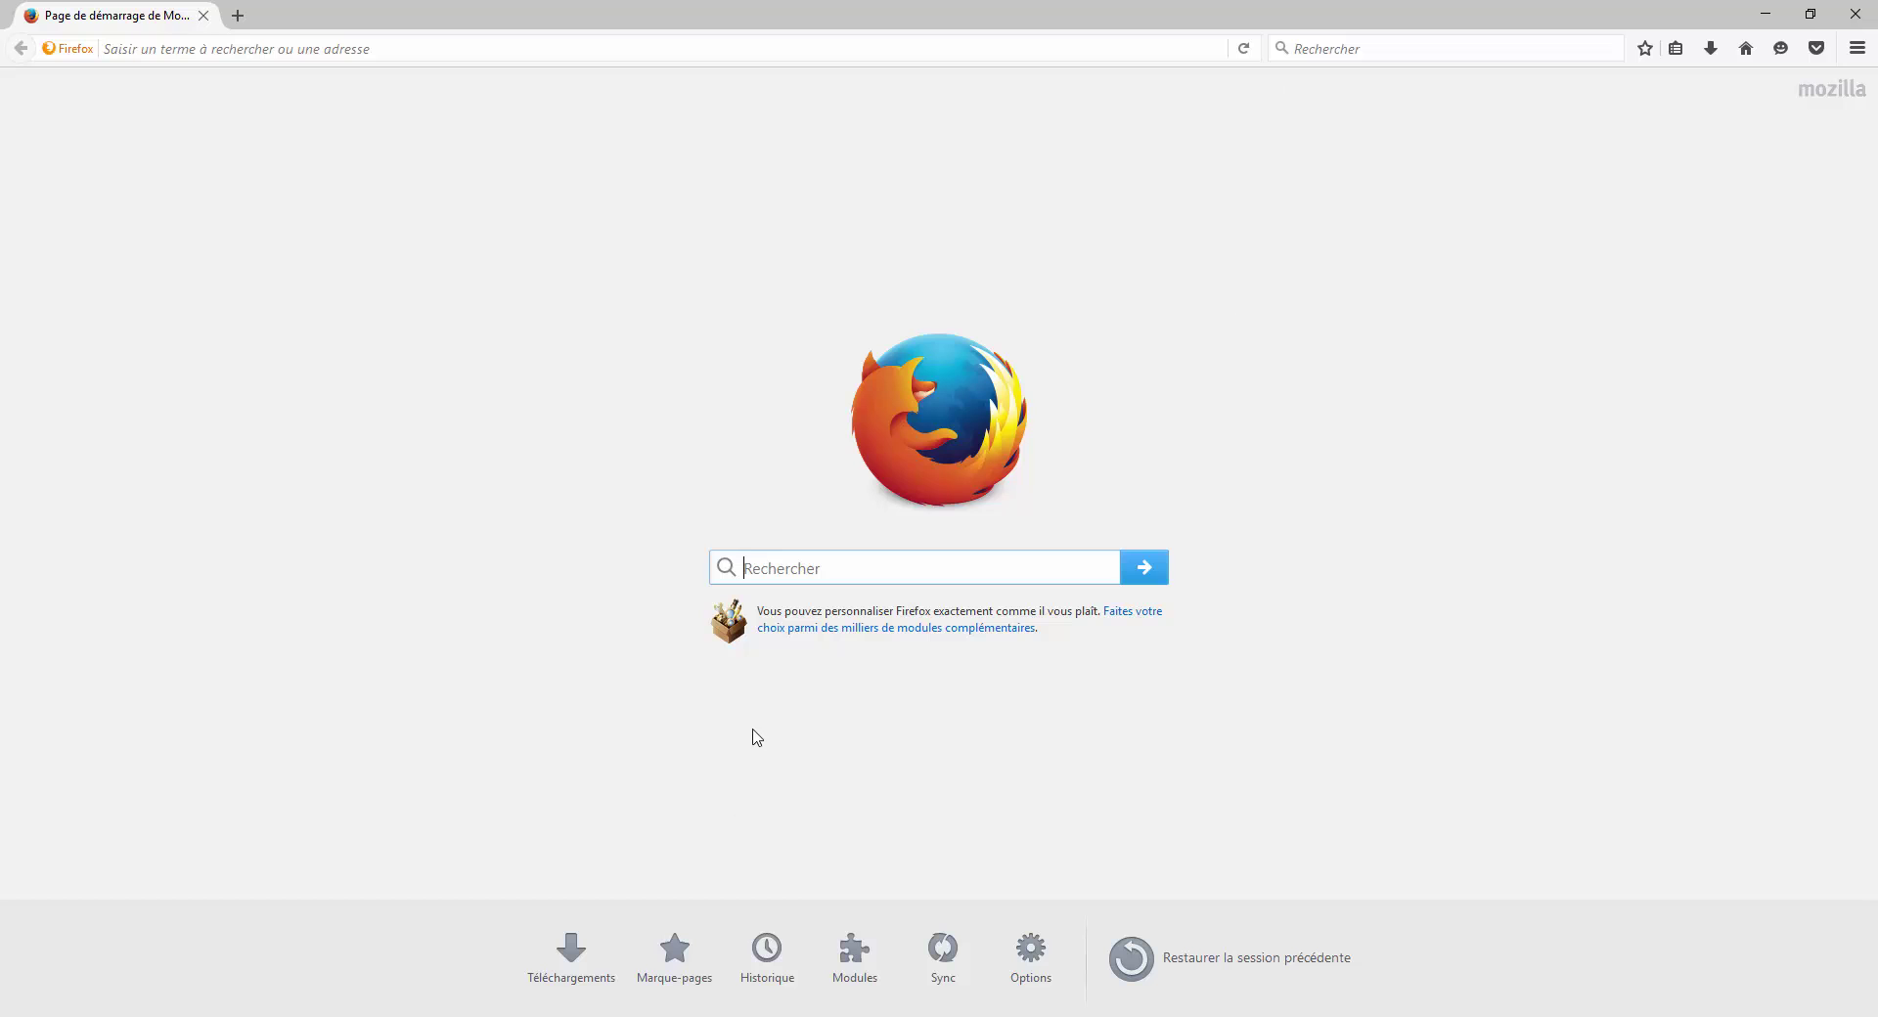
text(fb)
key(Return)
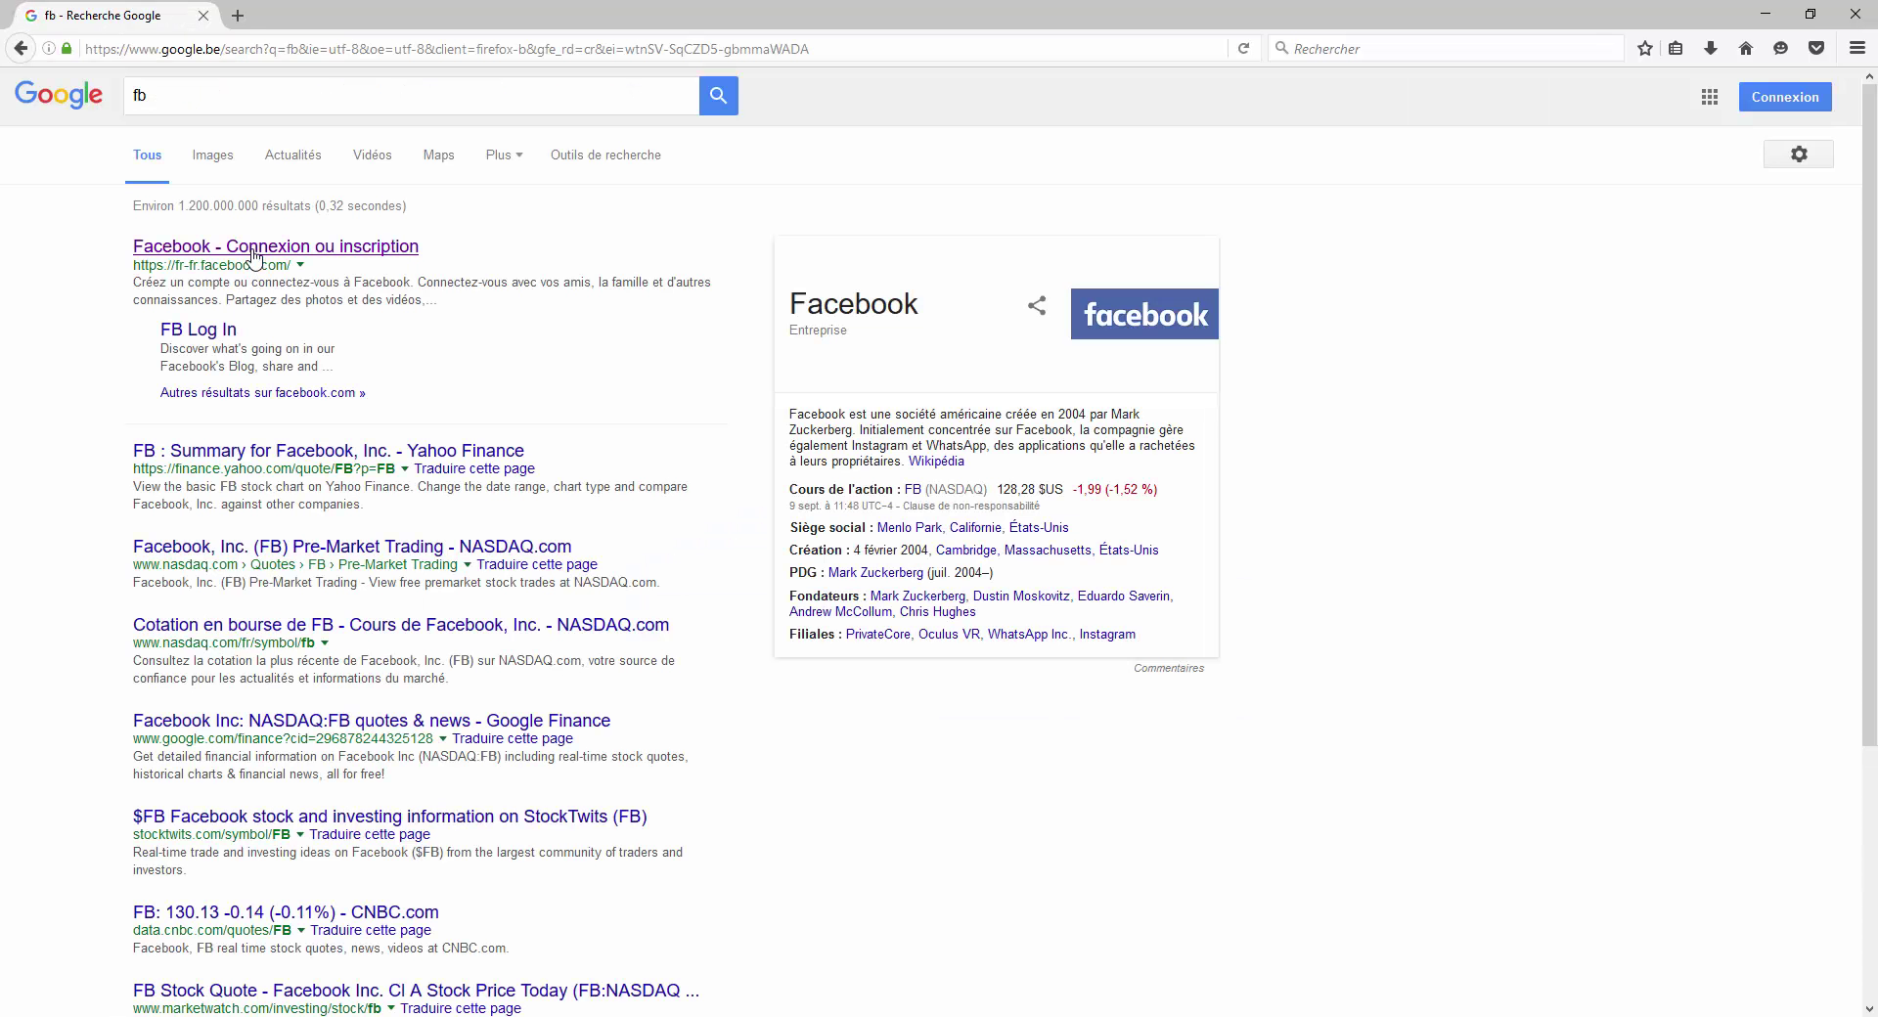
click(252, 250)
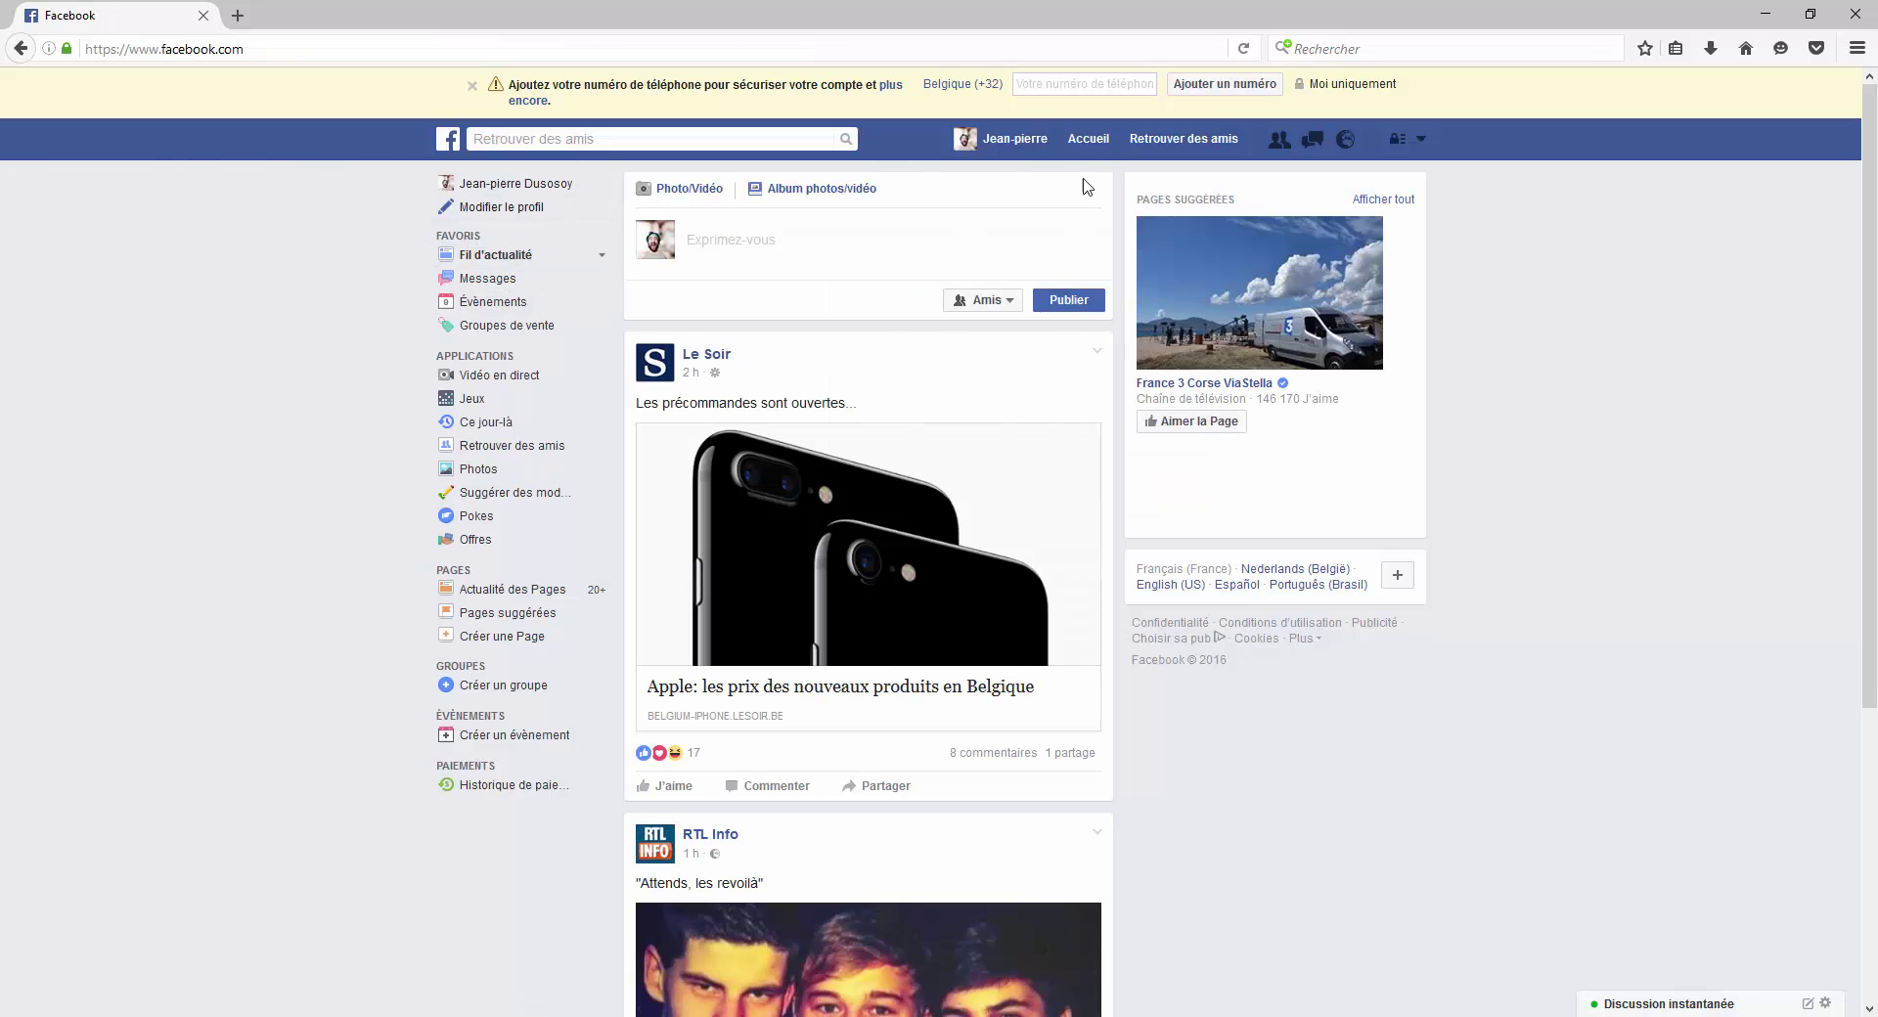
- Go to the photo section of the own profile and look through the uploaded Portugal pictures
click(993, 154)
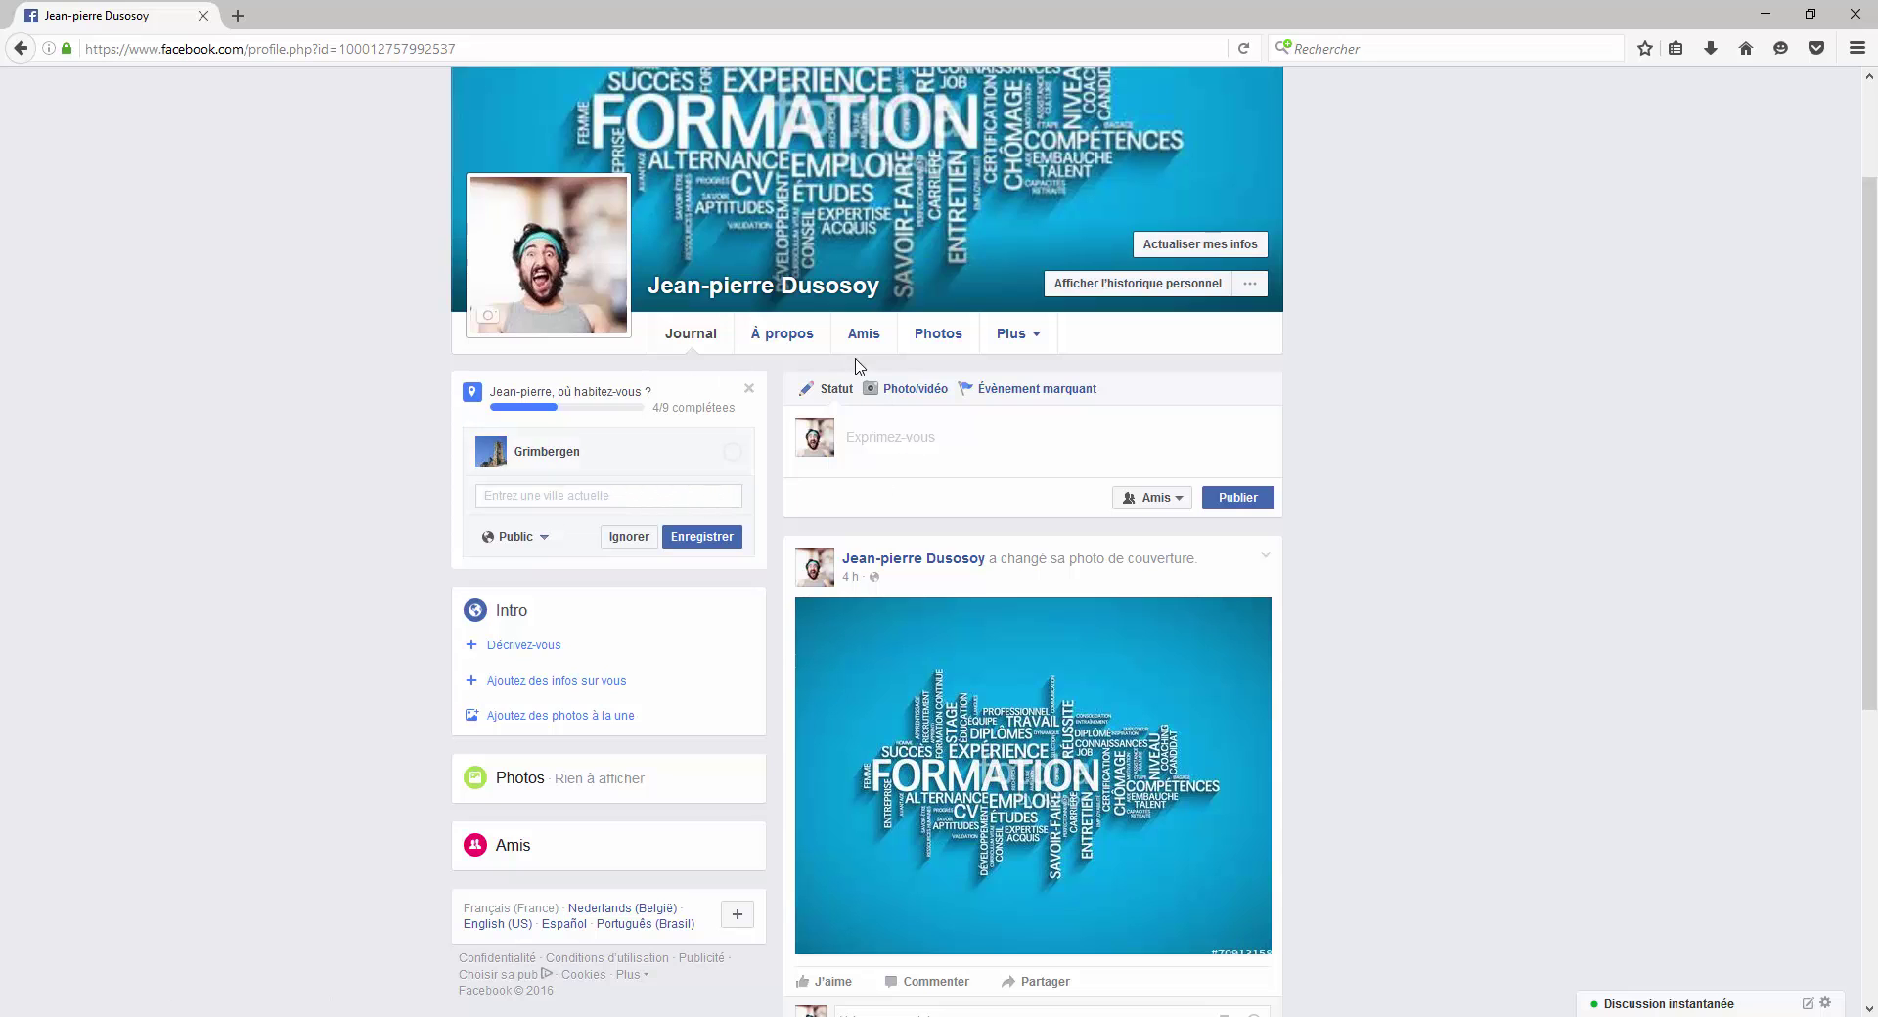
click(945, 346)
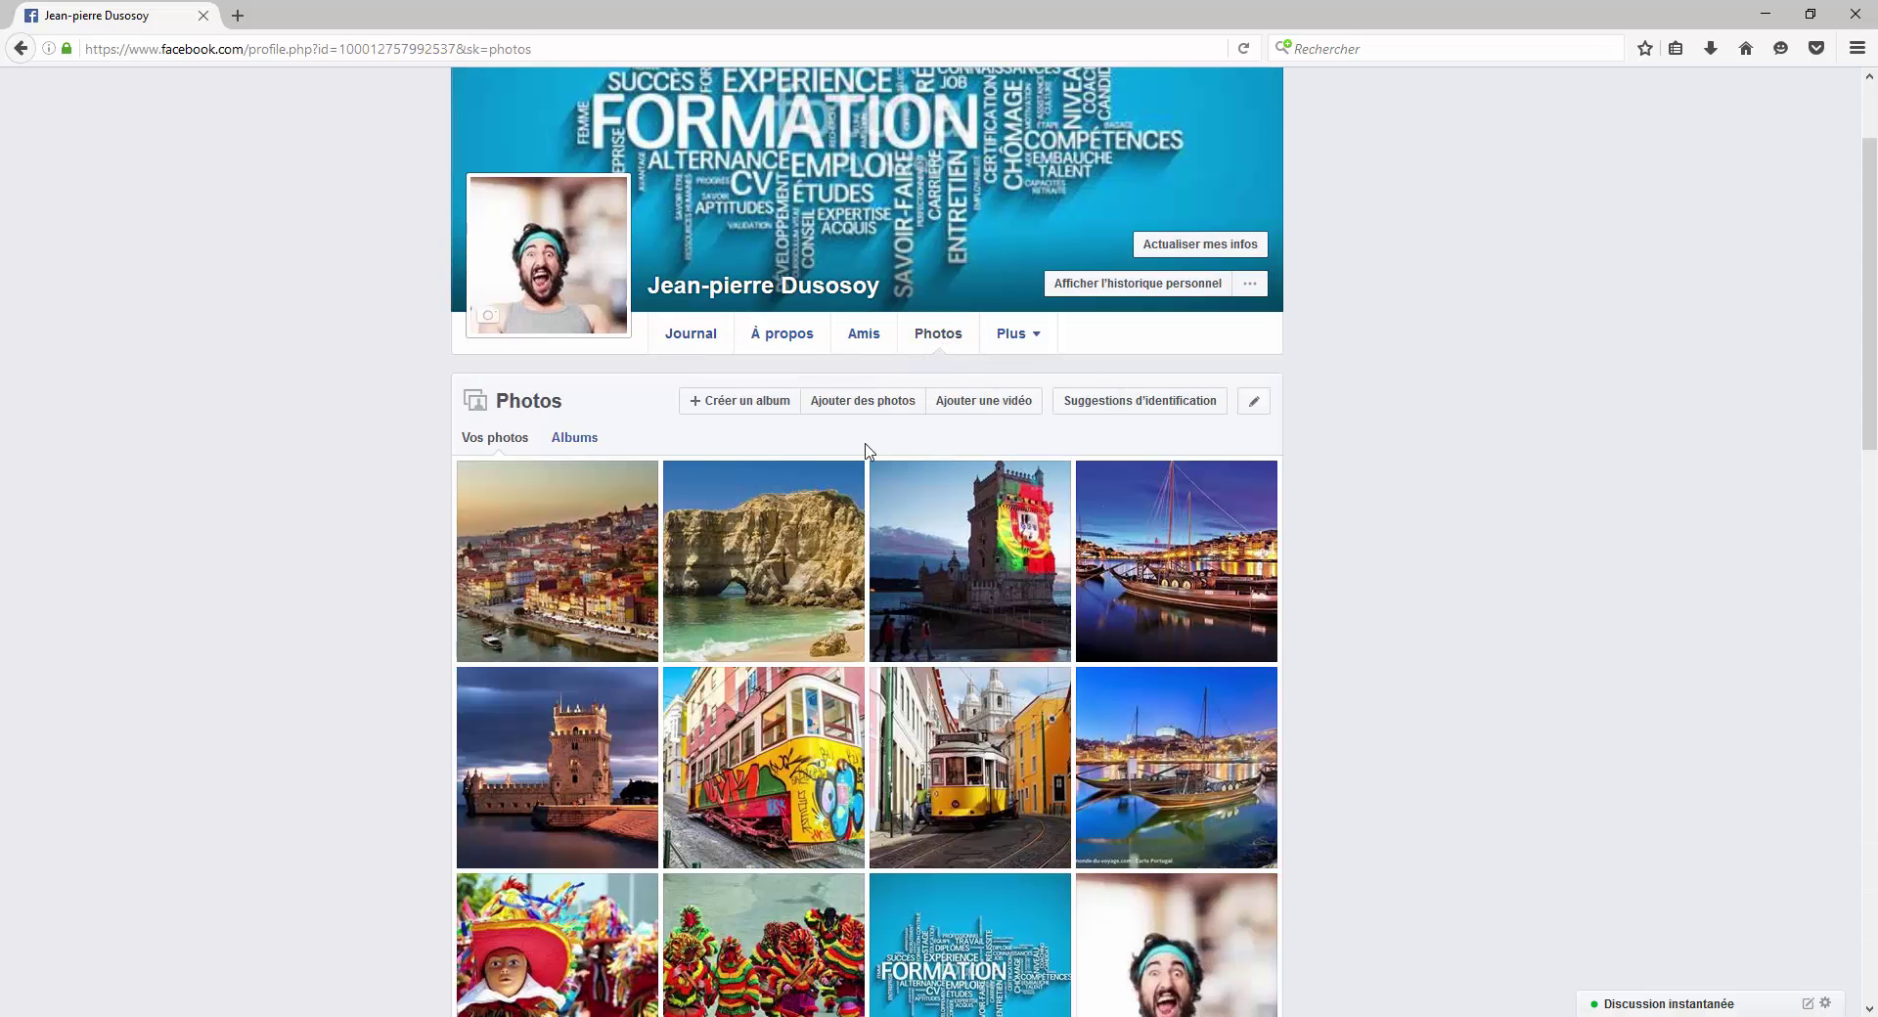
scroll(577, 582, down, 4)
scroll(581, 584, up, 4)
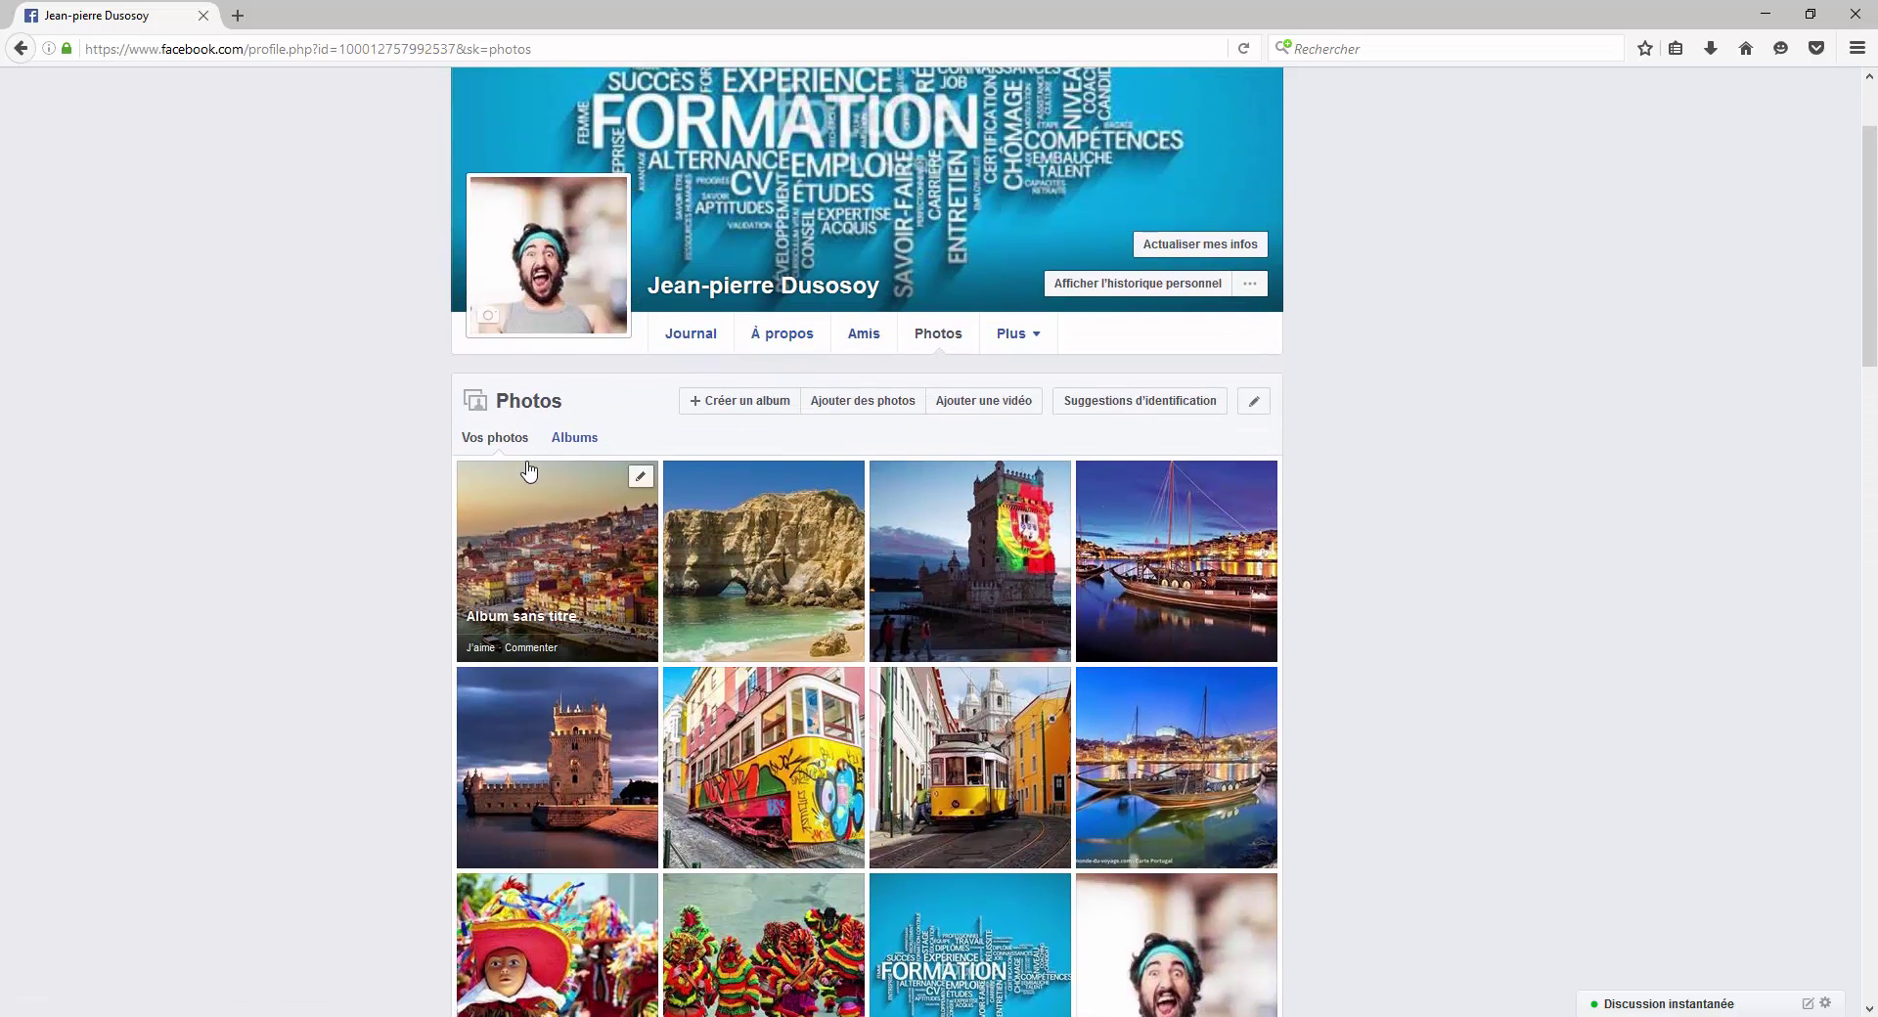
- Open the untitled album from the profile's albums and look through its photos
click(573, 445)
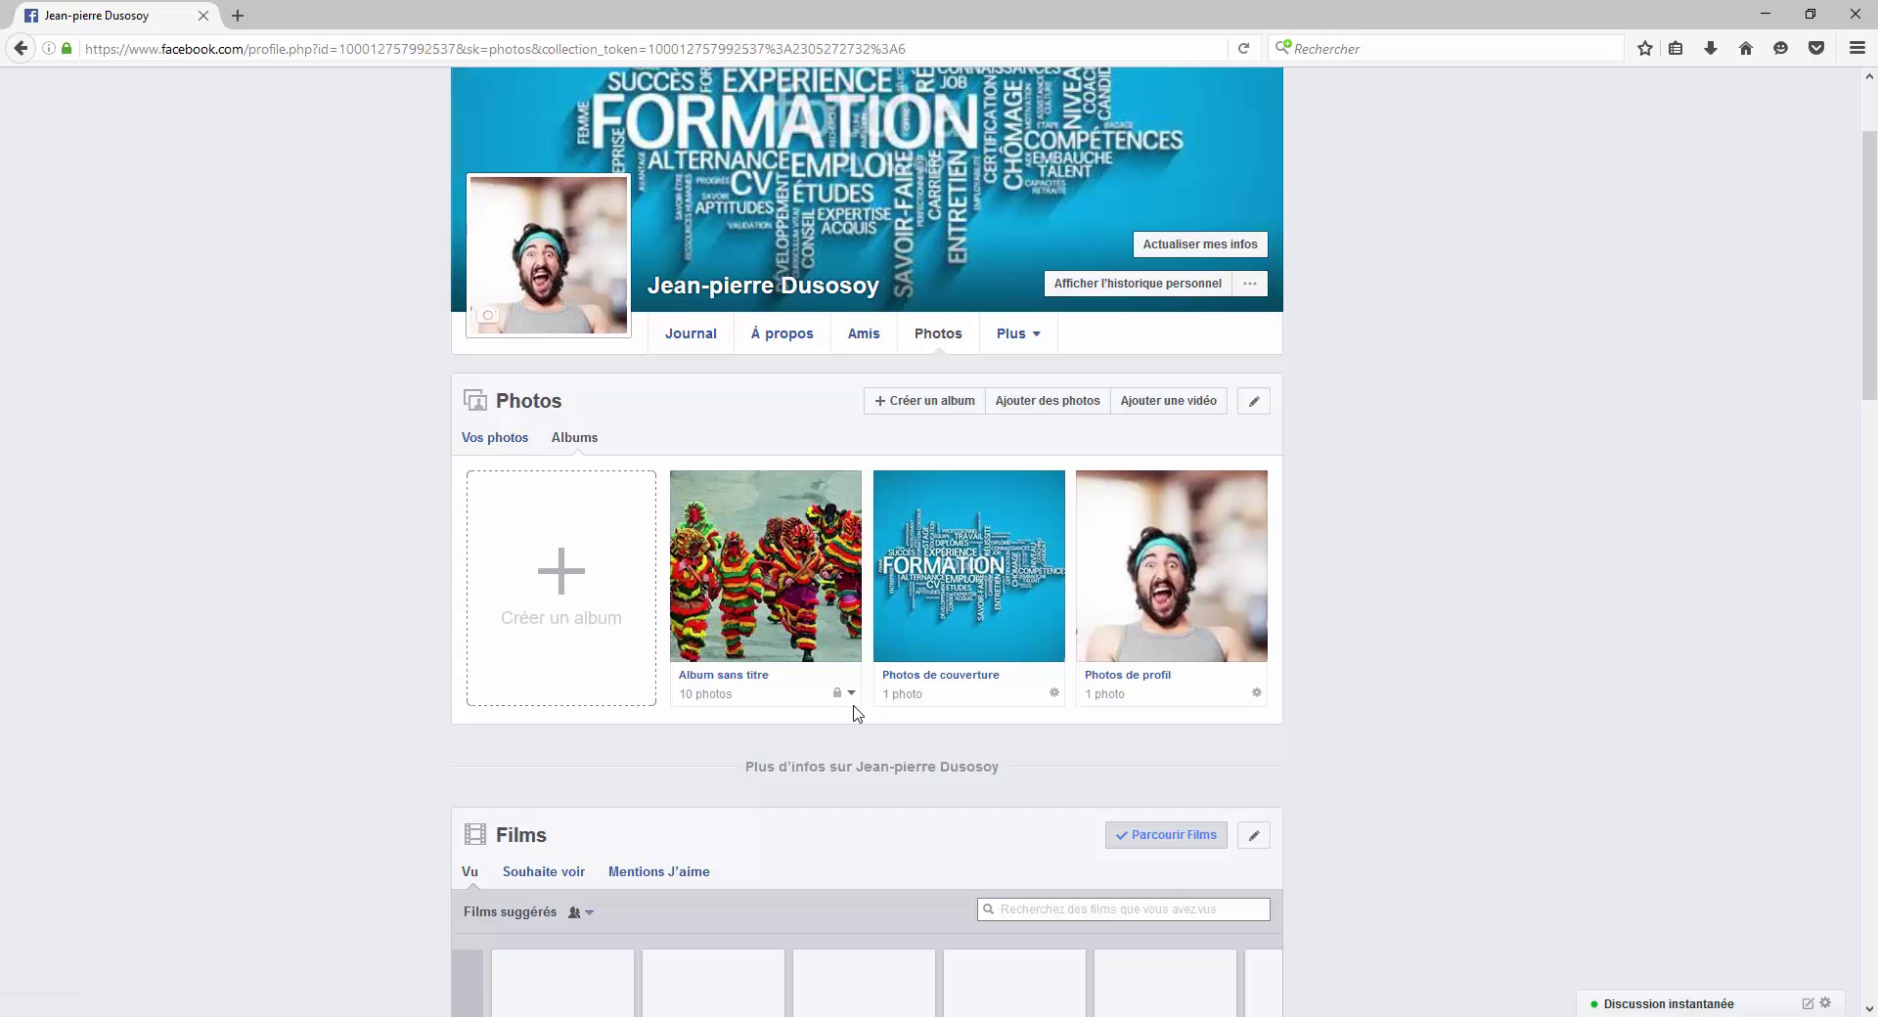
click(738, 684)
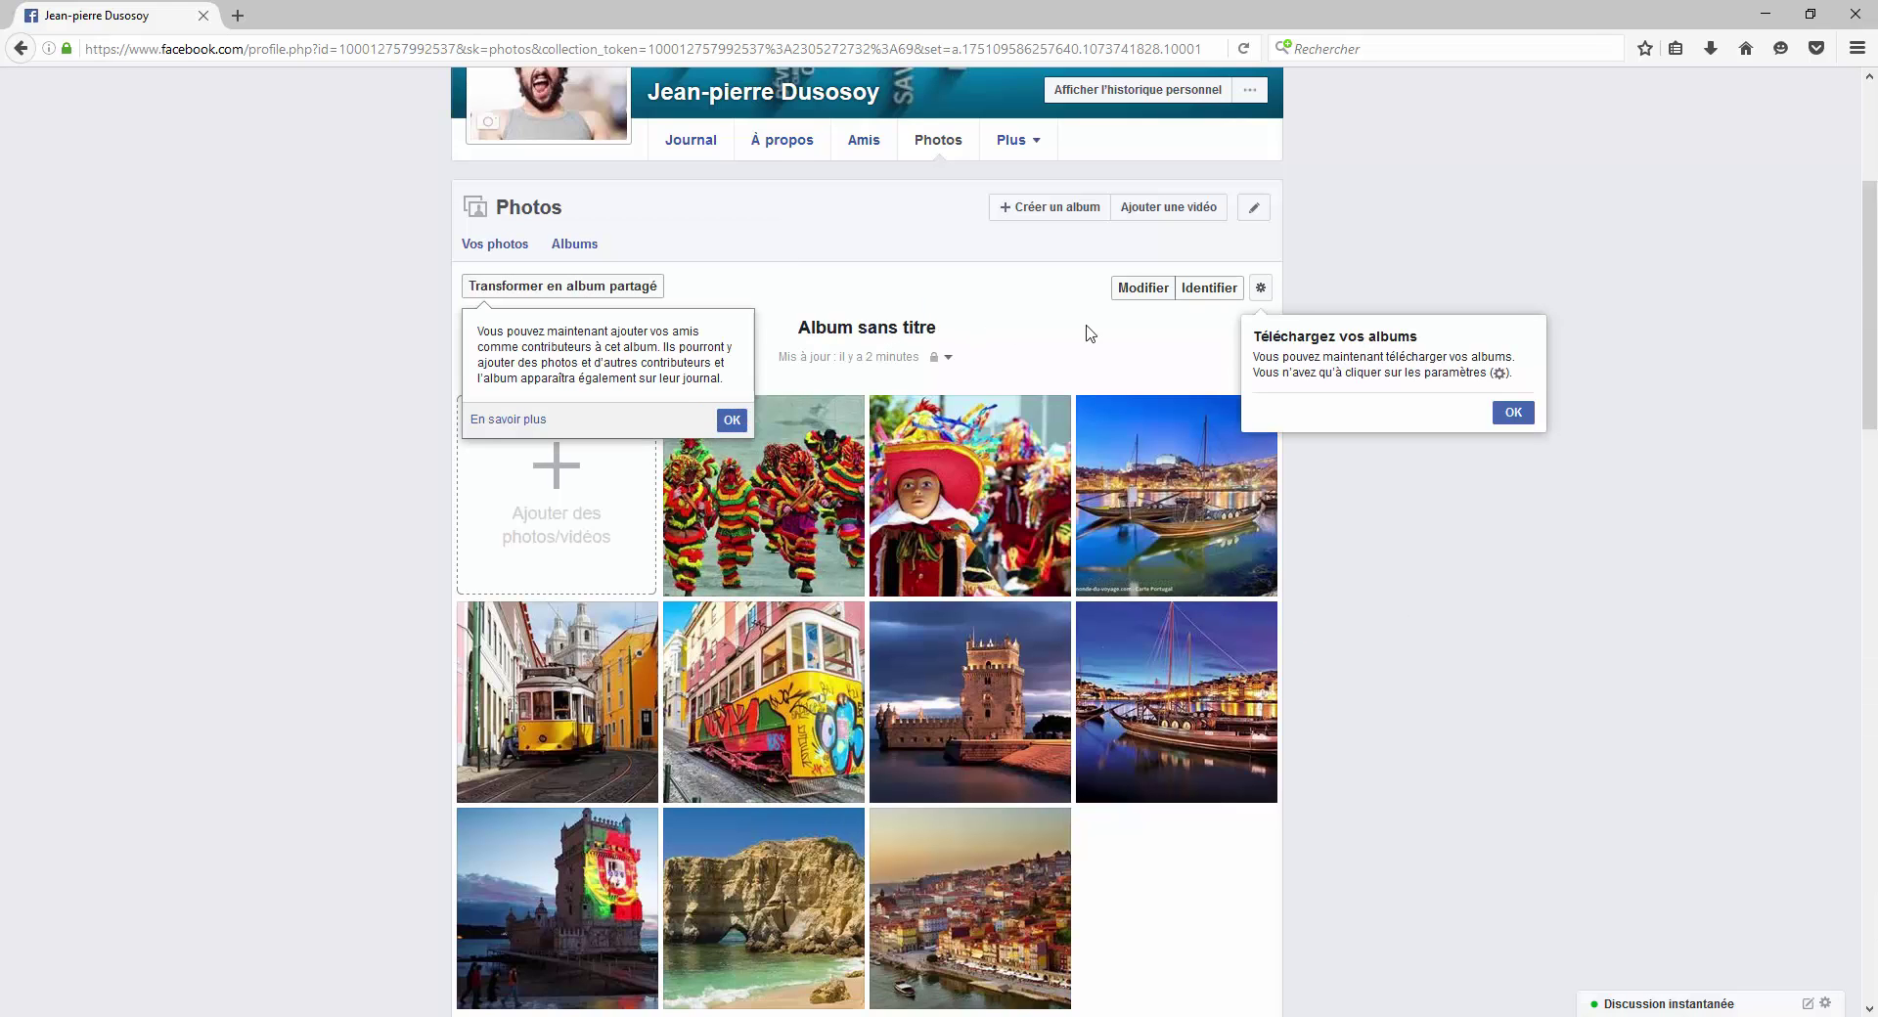
scroll(1172, 311, down, 5)
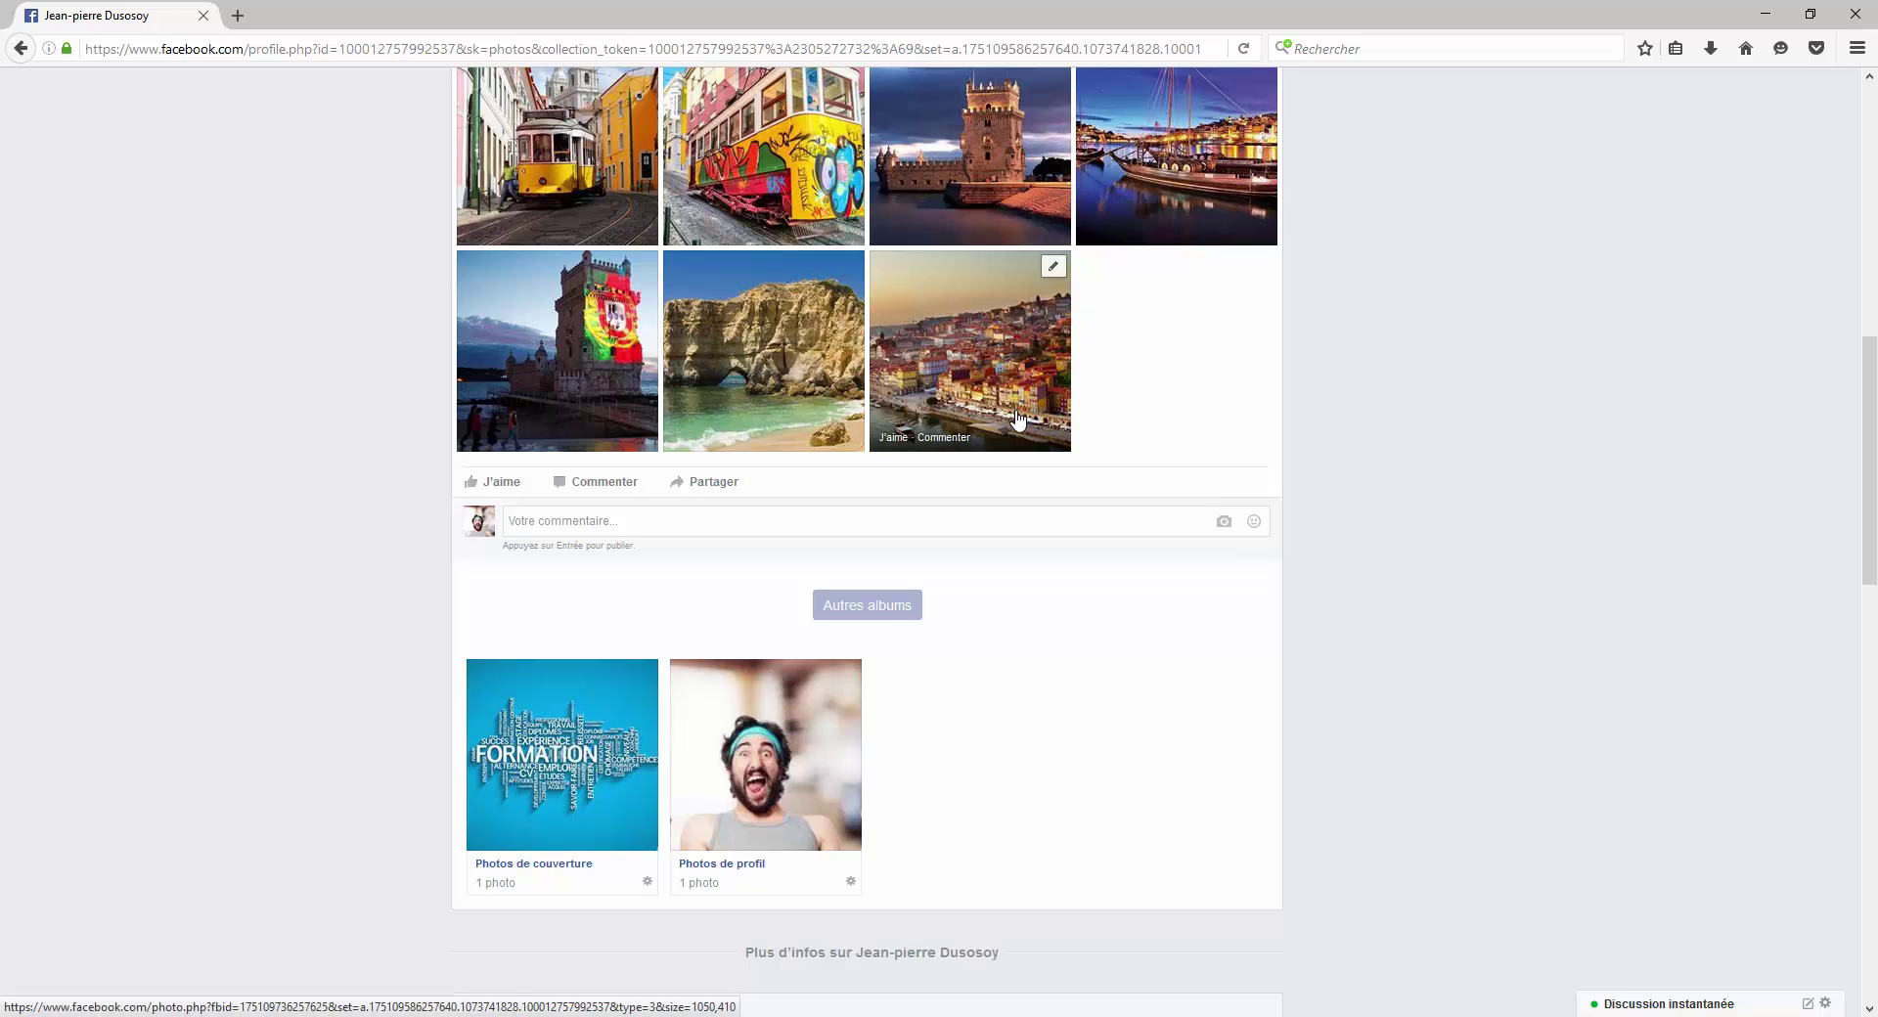
scroll(1017, 421, up, 6)
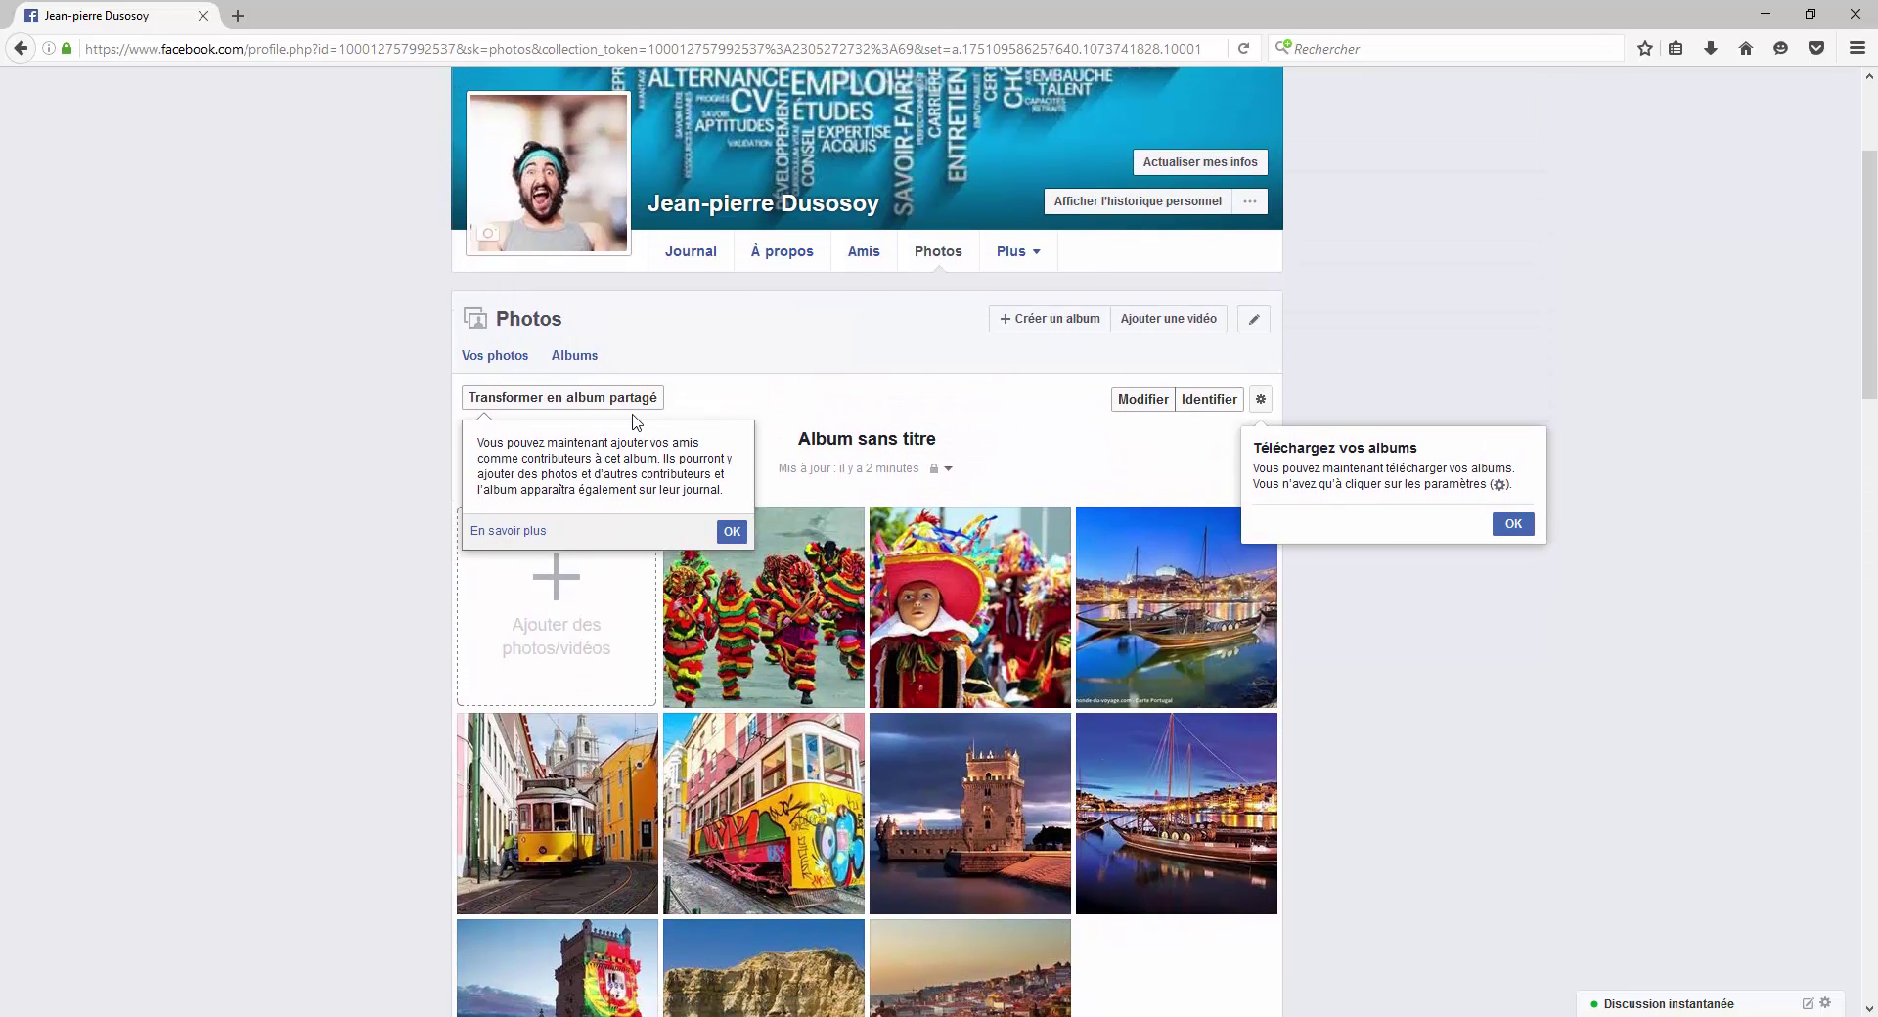
- Open the untitled album for editing and enter "Vacance portugual 2016" as its title
click(1134, 401)
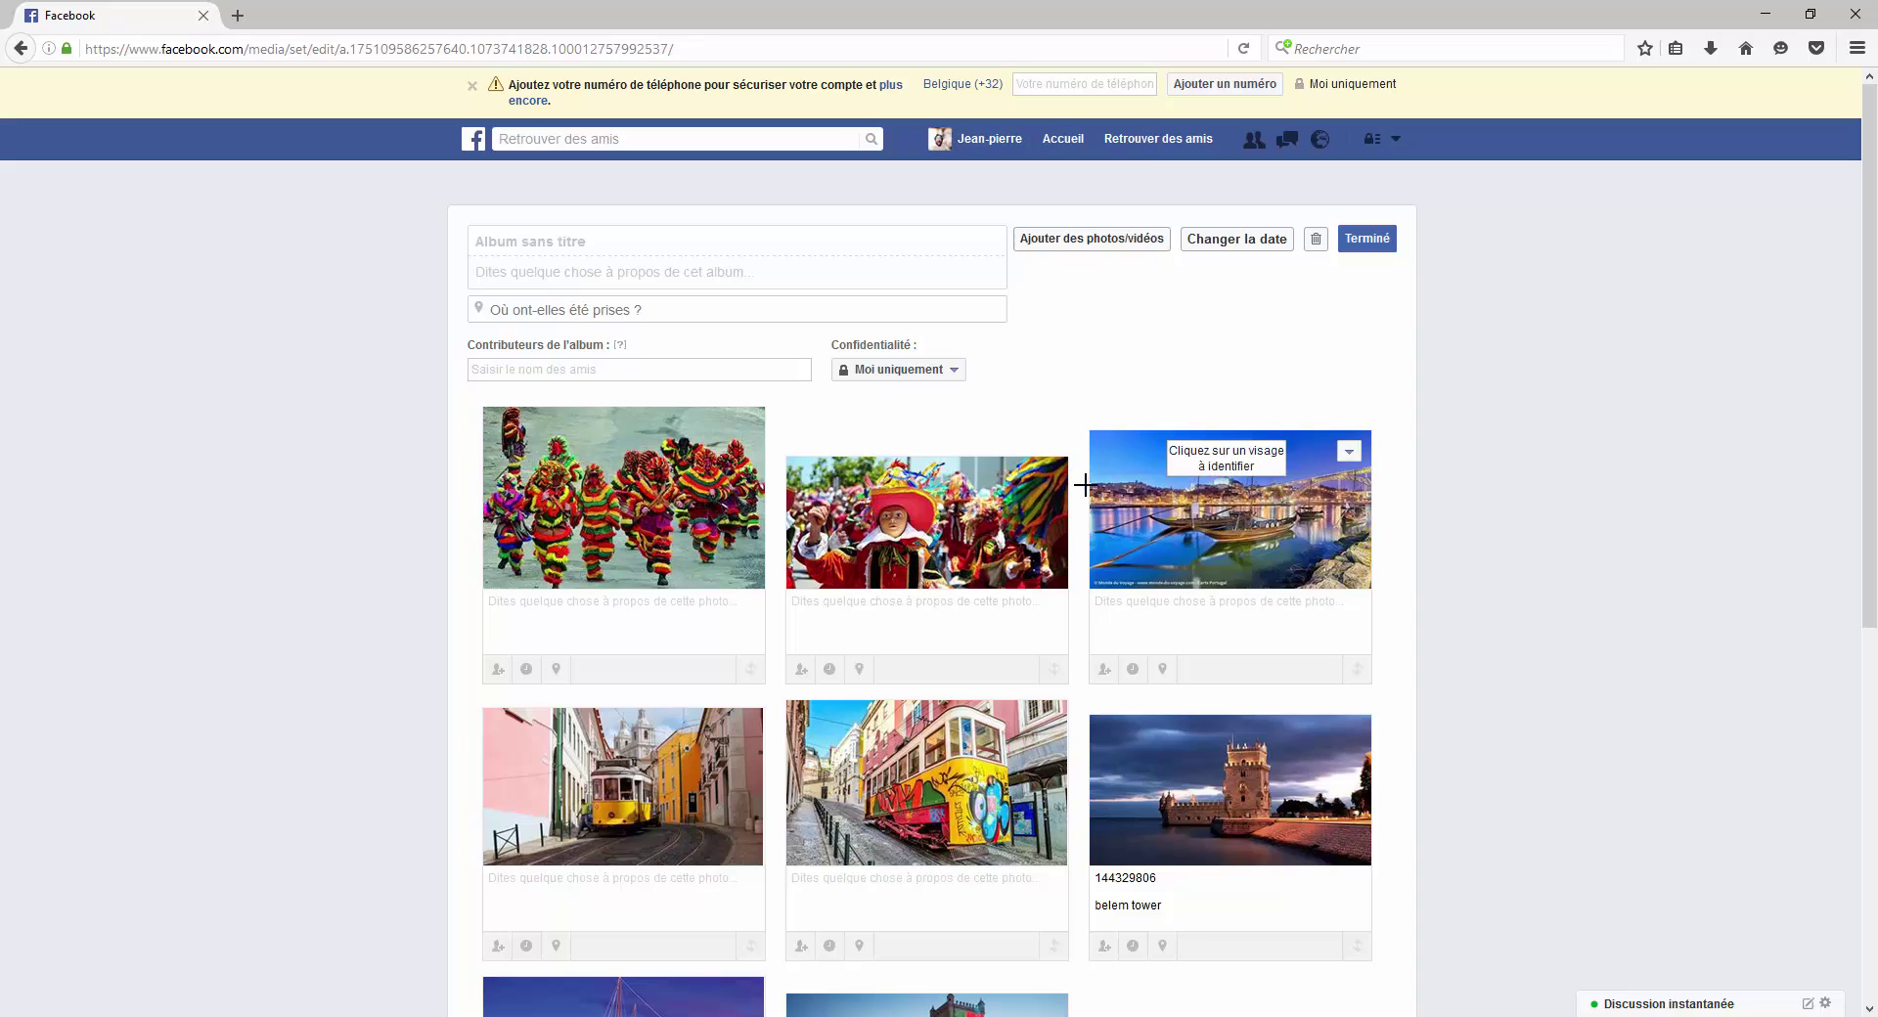
click(604, 241)
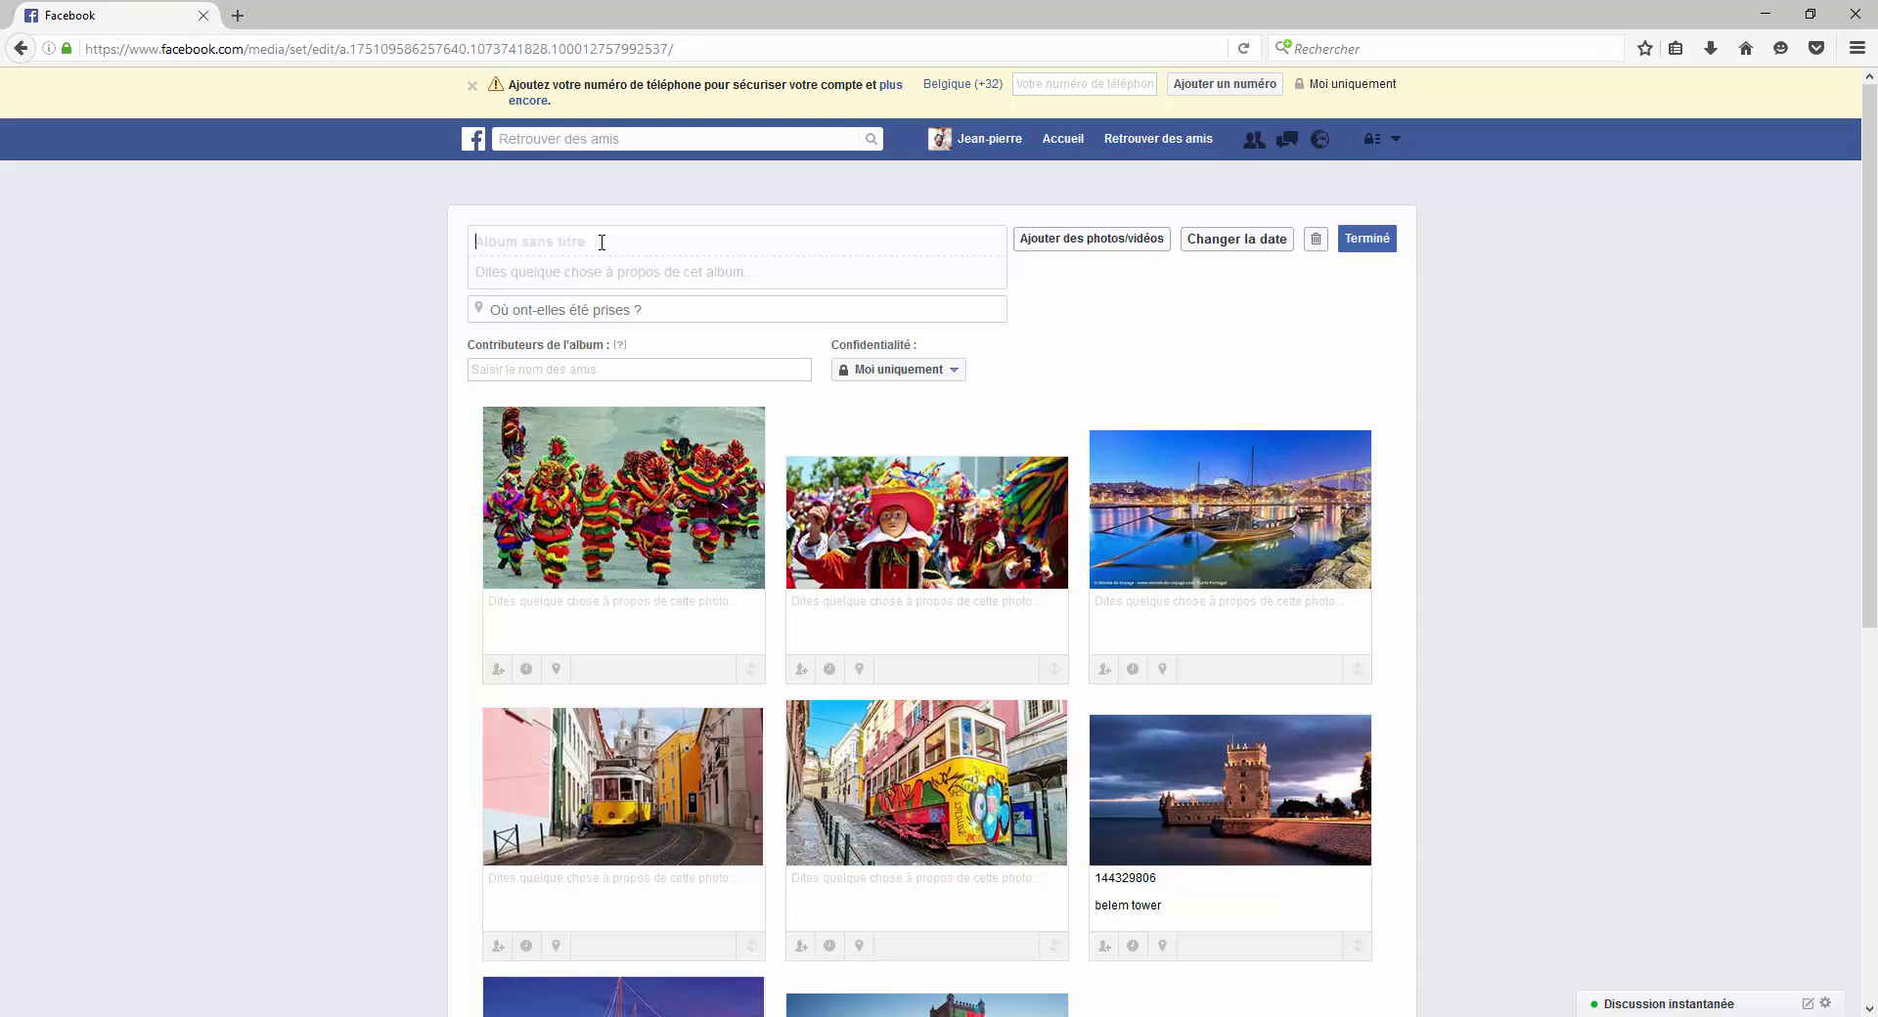
text(V)
text(acance portugual 2016)
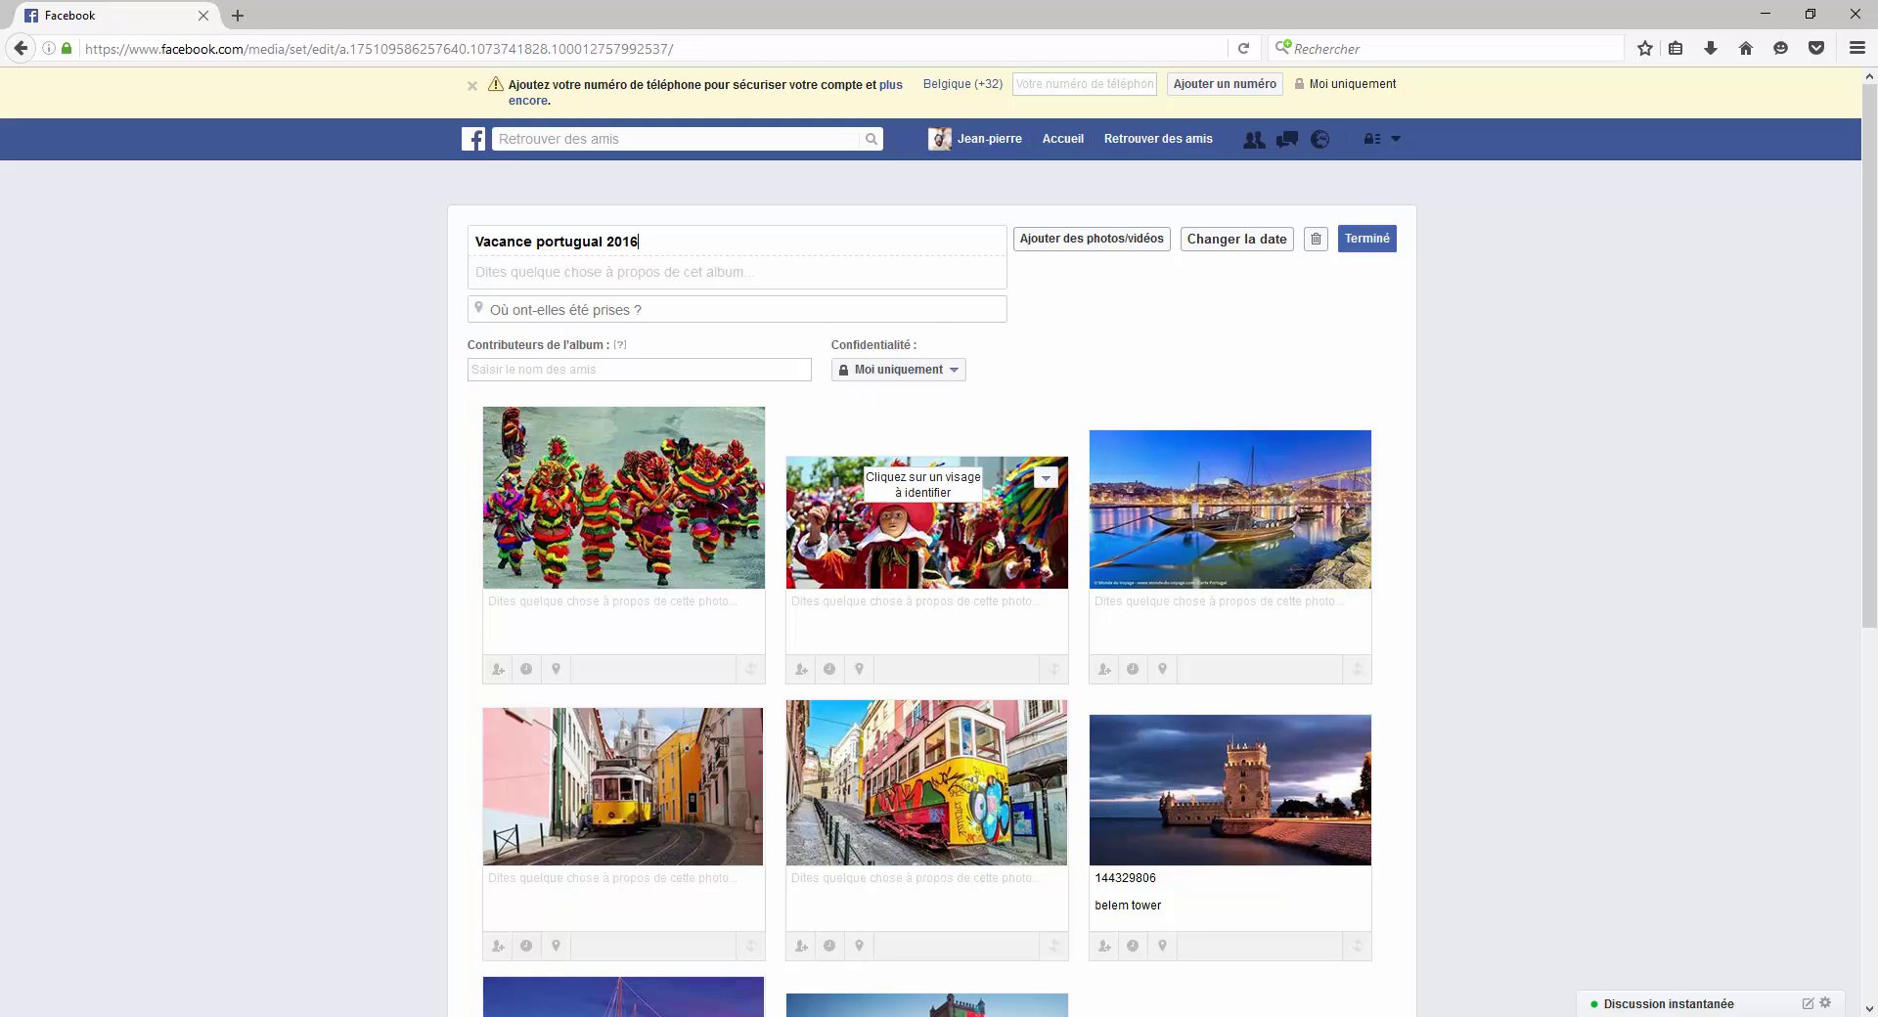
click(900, 377)
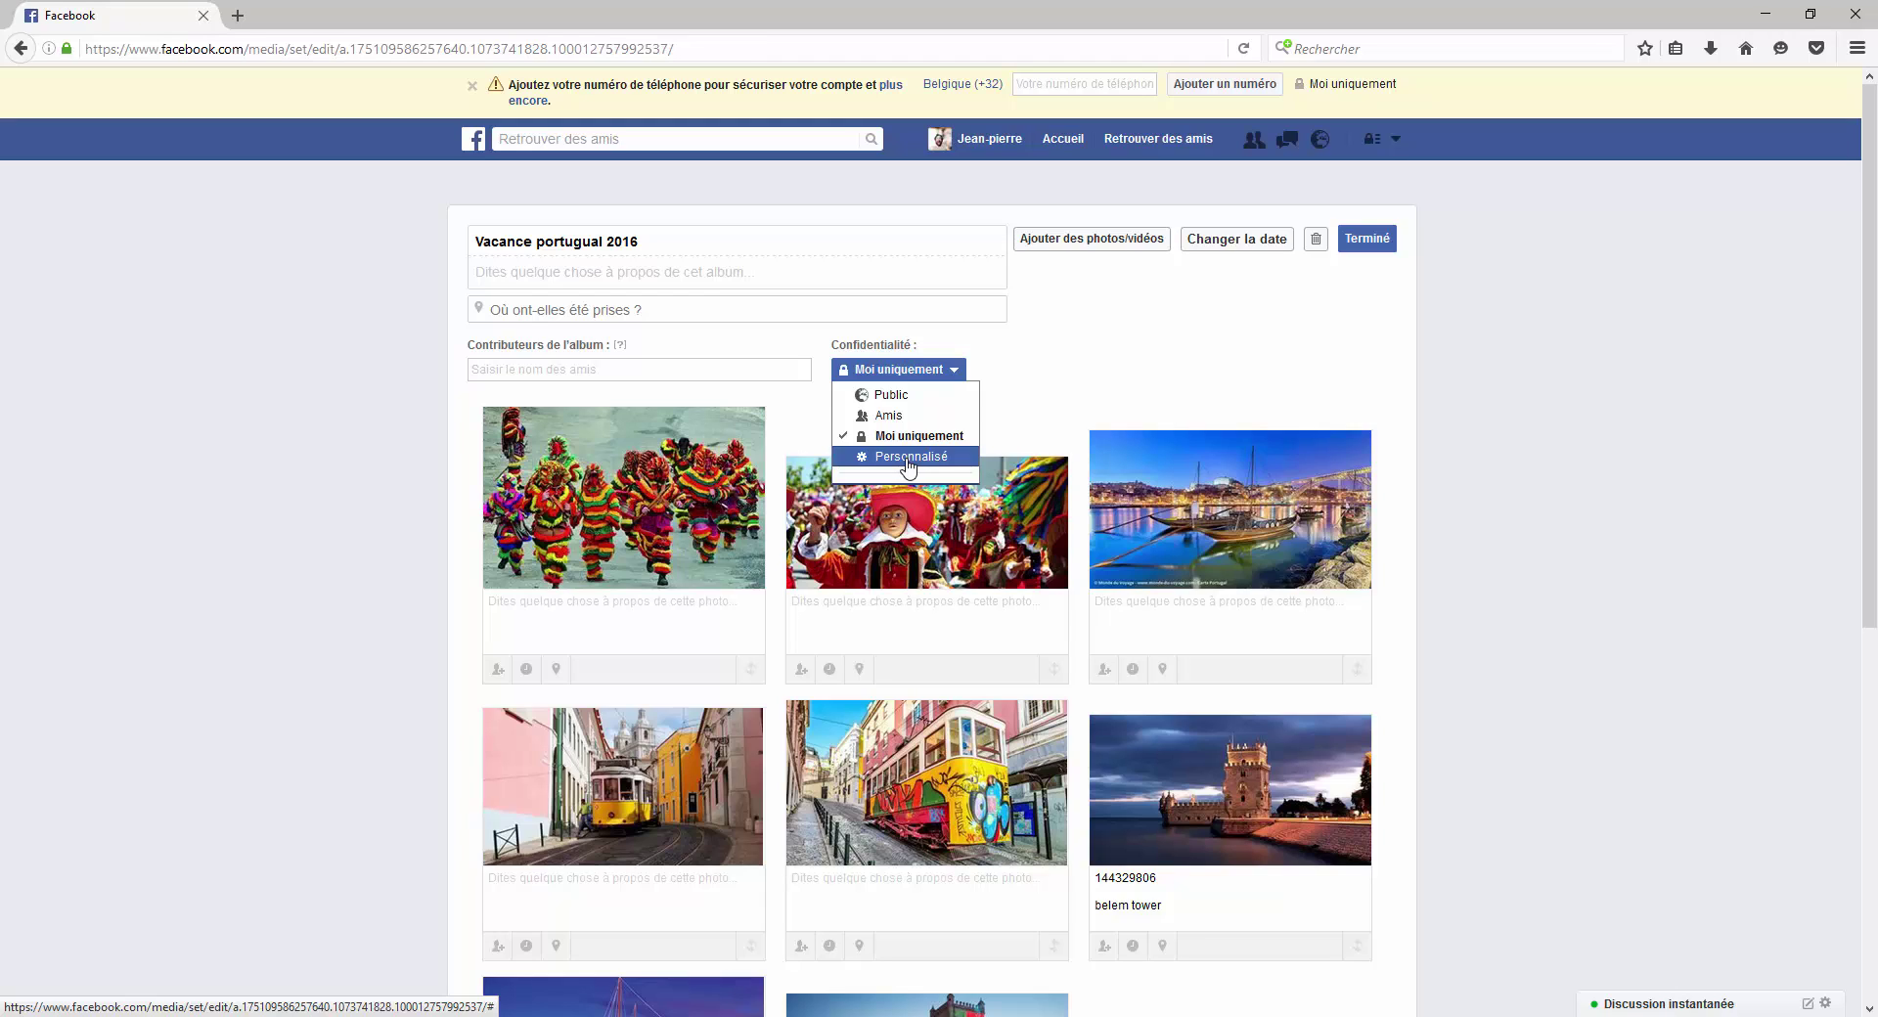
click(909, 460)
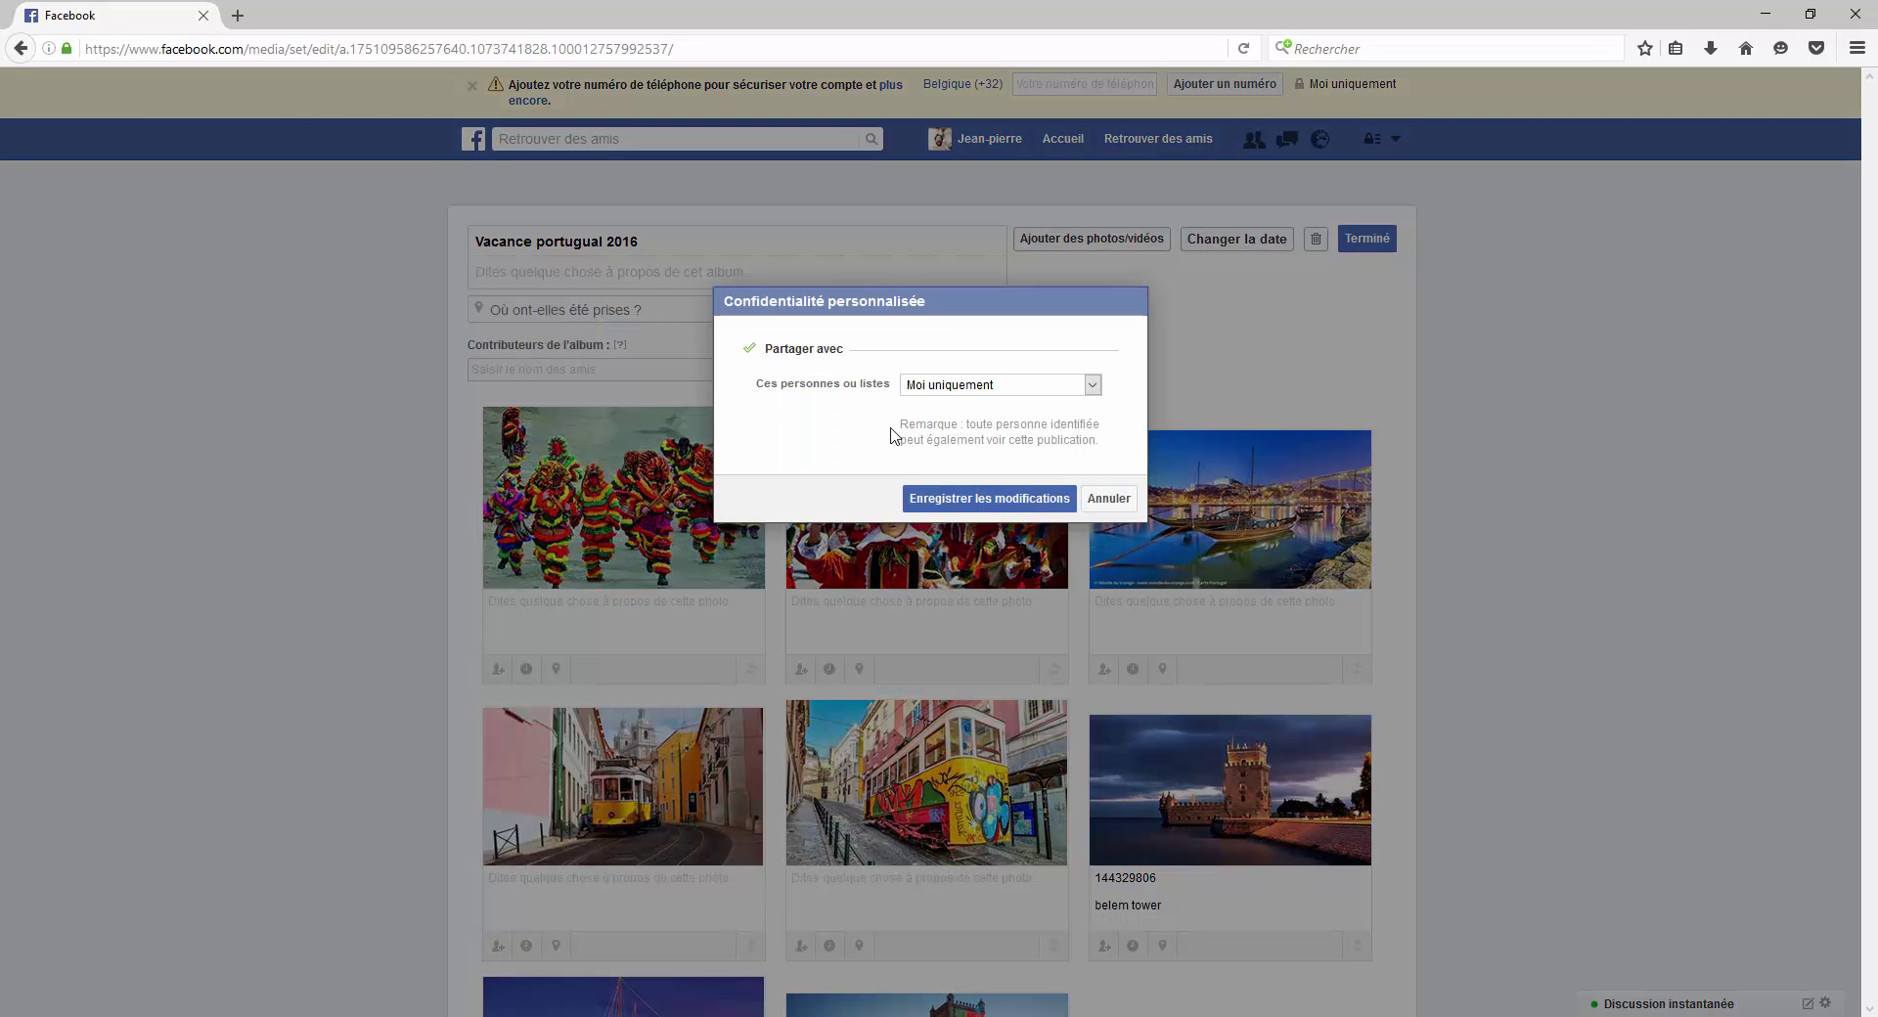
click(1092, 387)
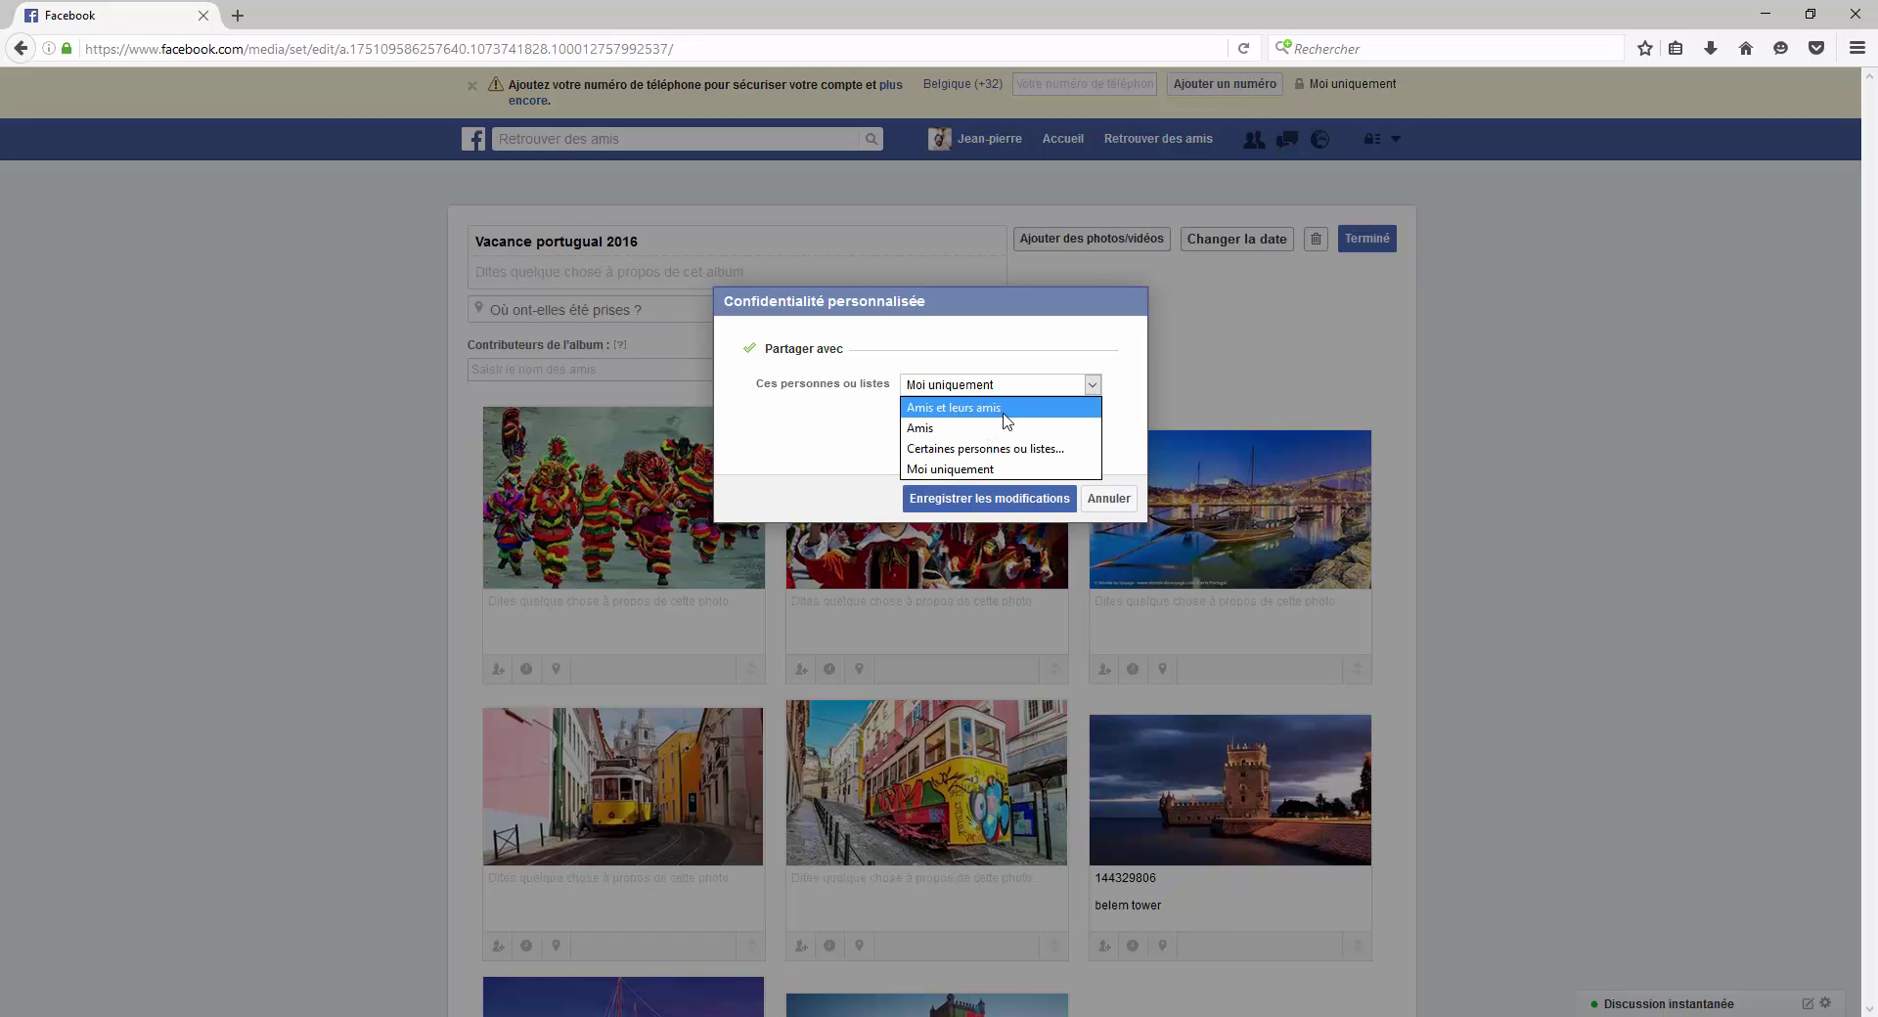
click(1073, 454)
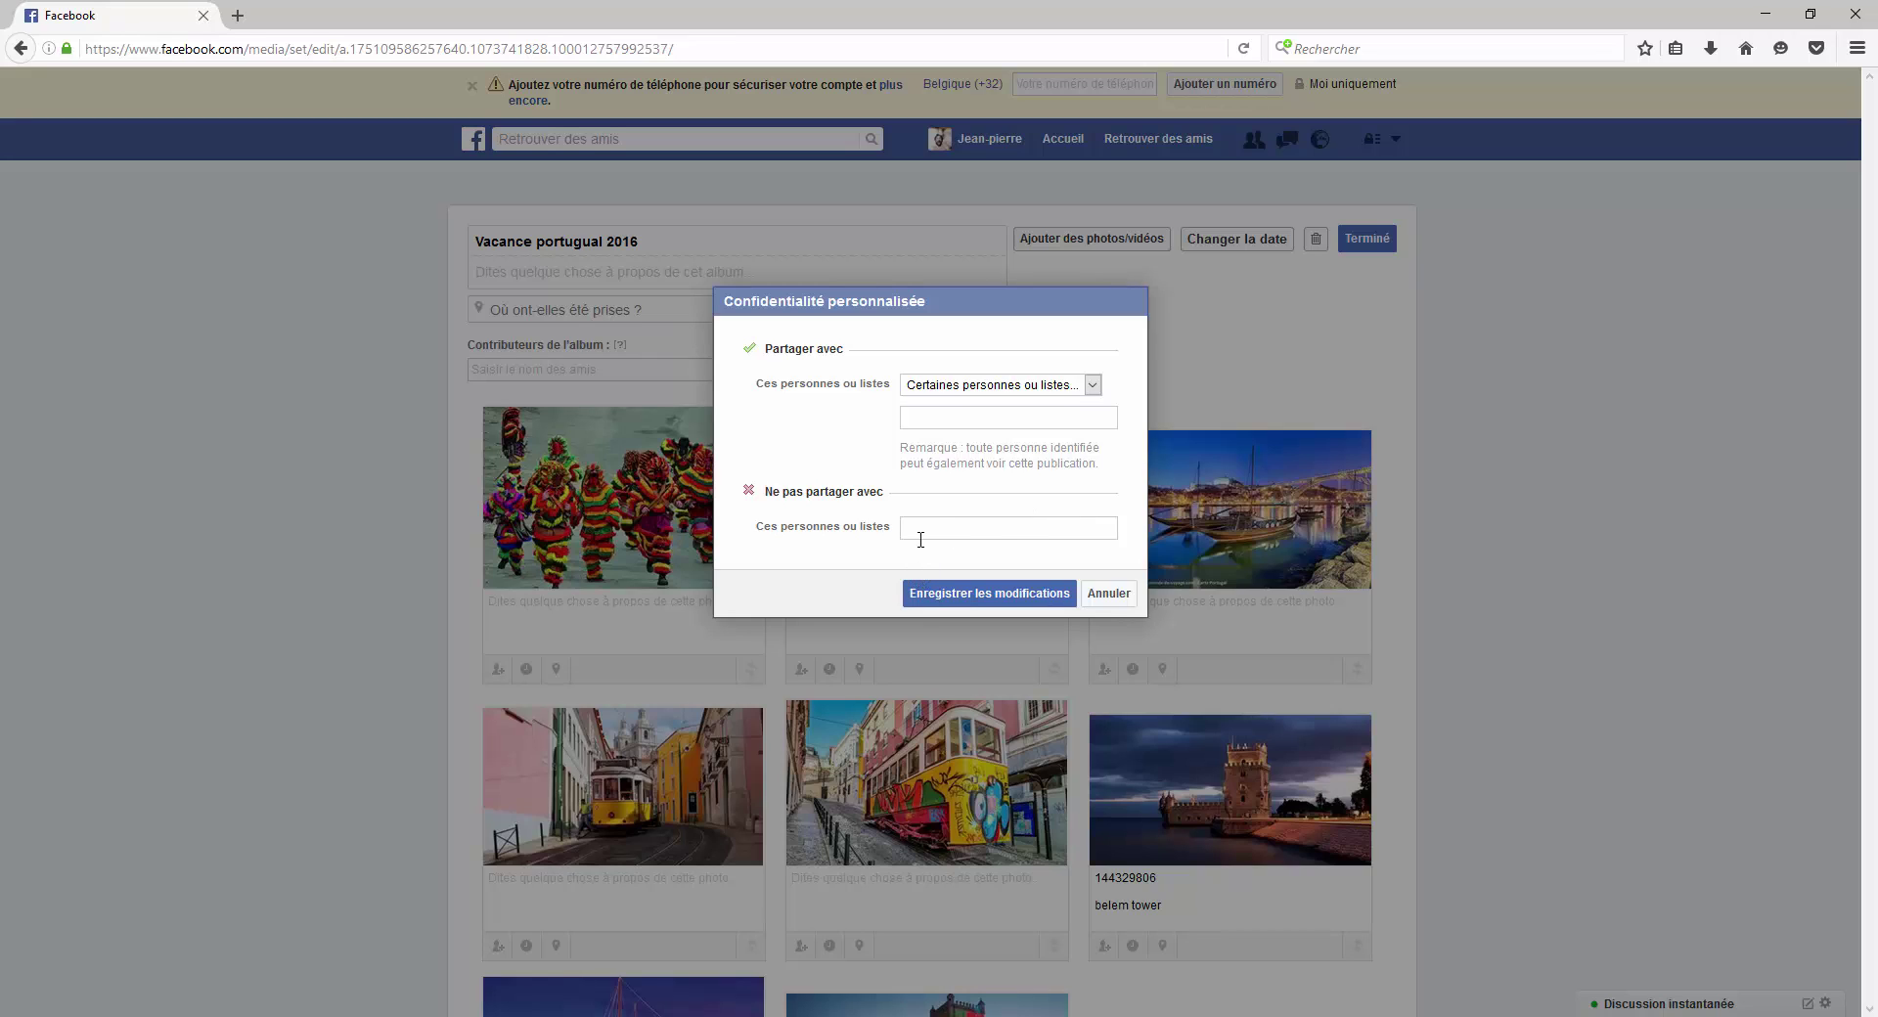
click(923, 426)
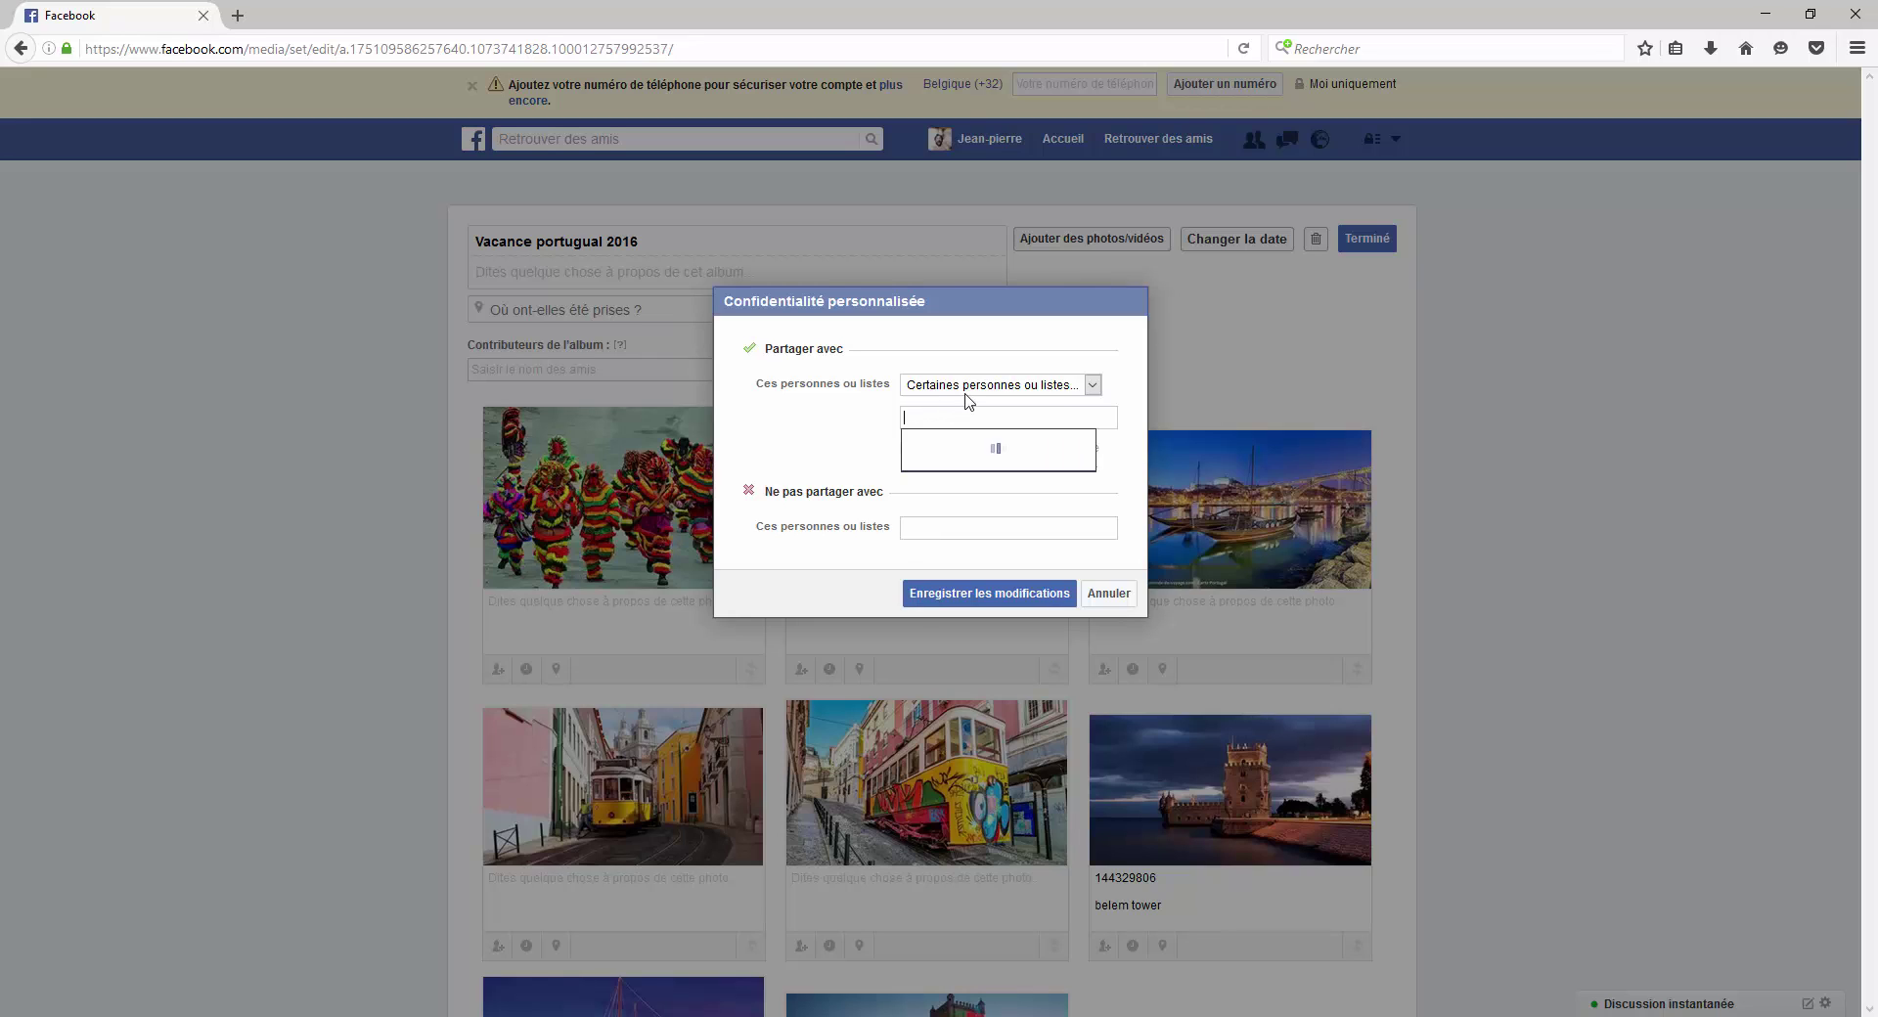
click(1093, 386)
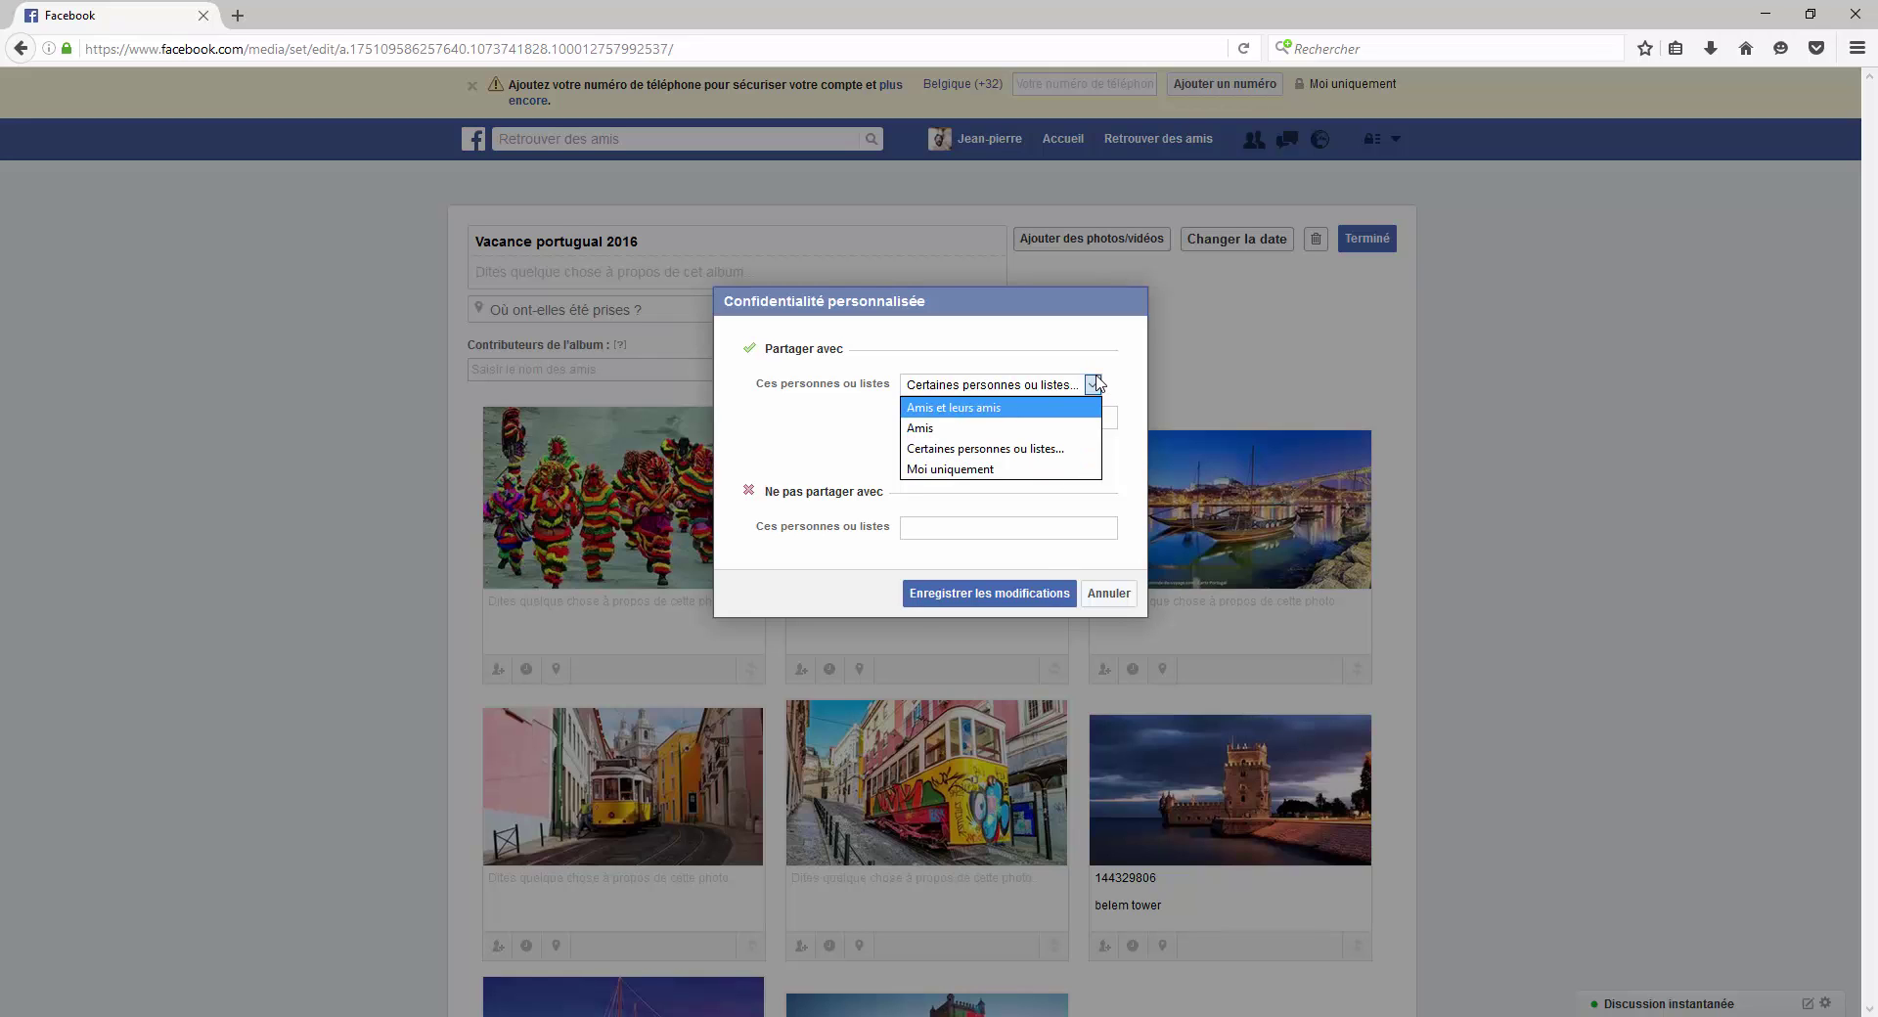
click(1093, 384)
click(941, 424)
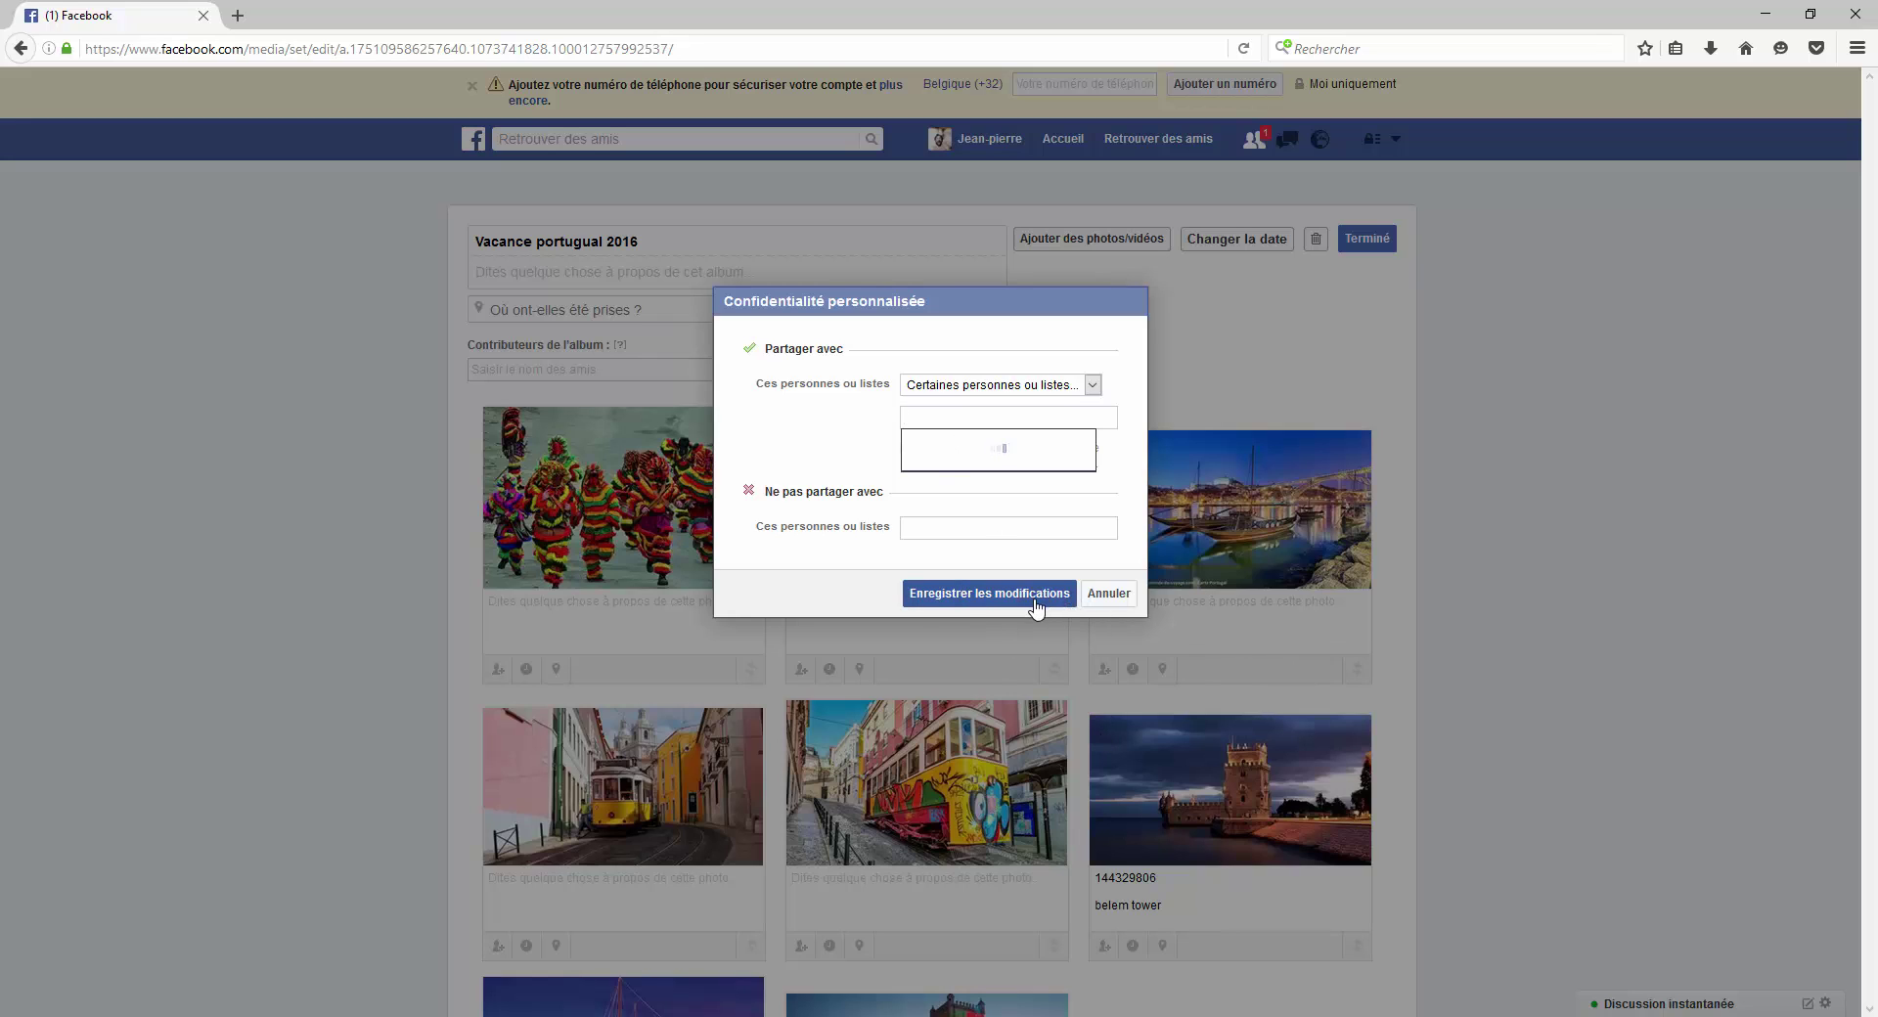
click(1112, 604)
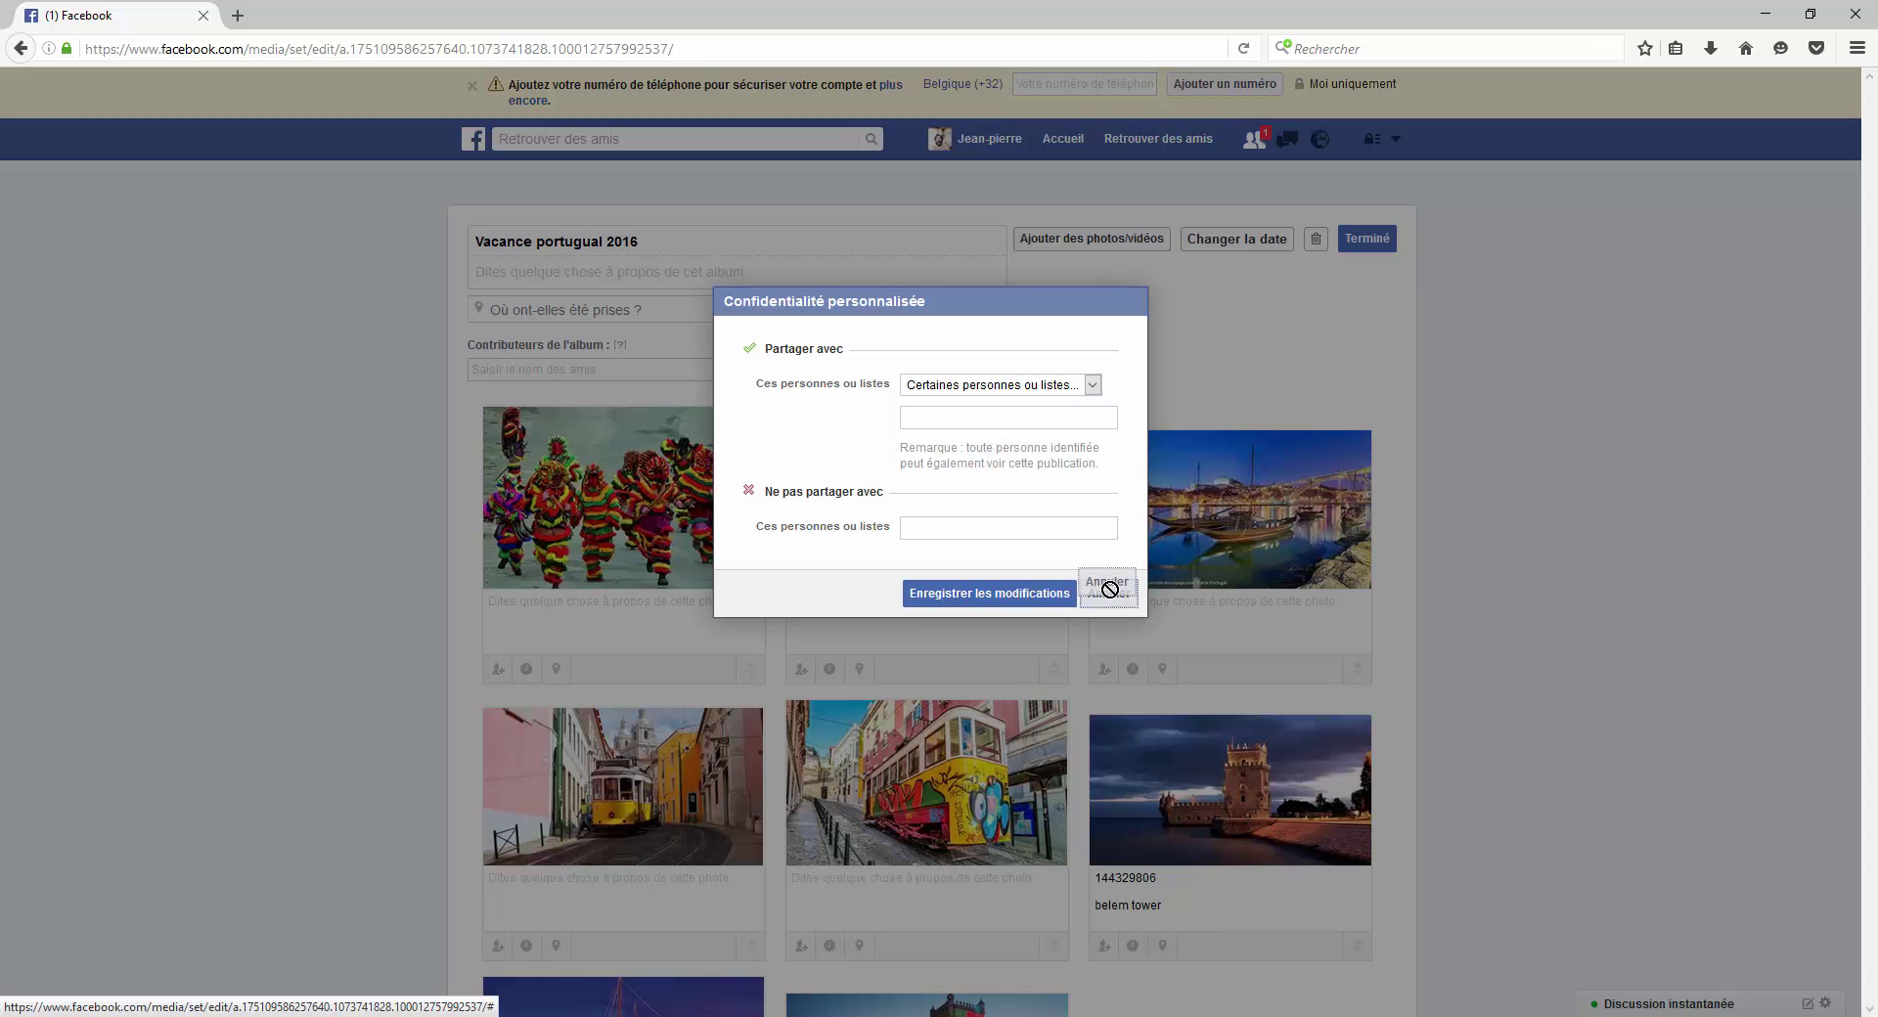
click(1109, 598)
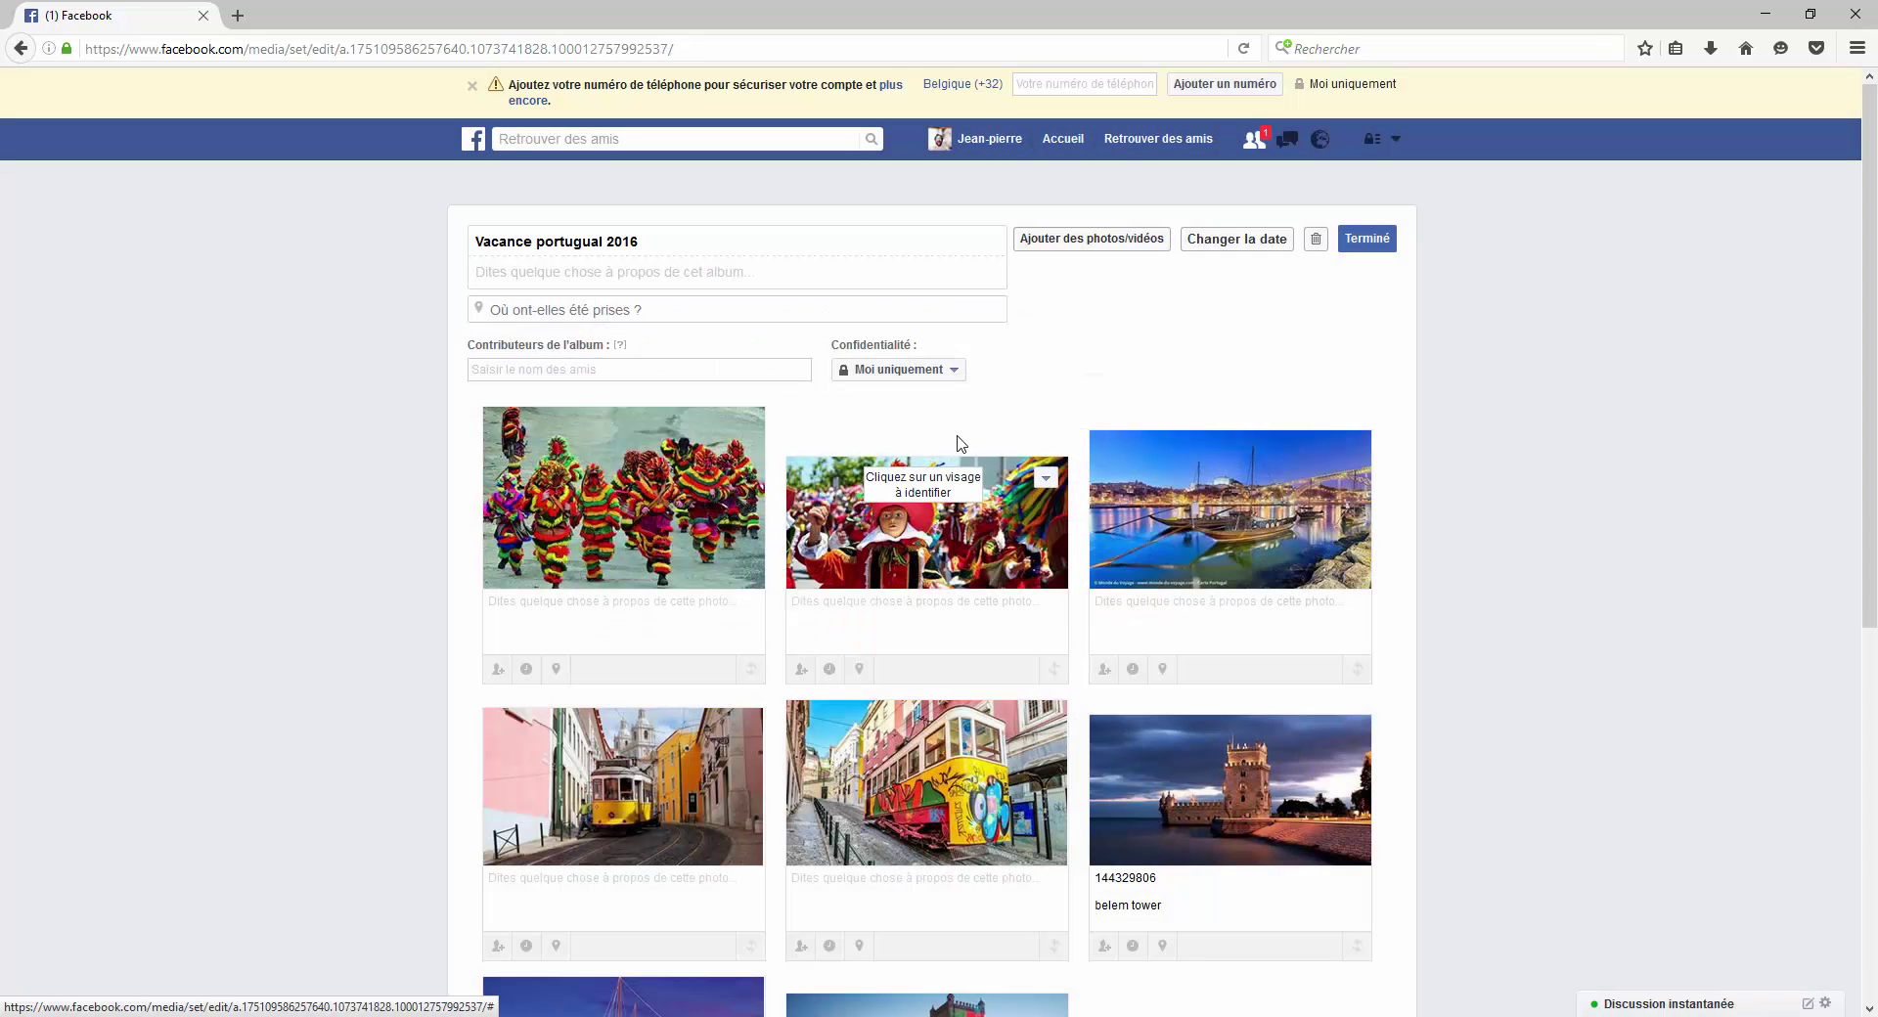
- Set the album's privacy to Amis and finish editing so the title and privacy are saved
click(893, 371)
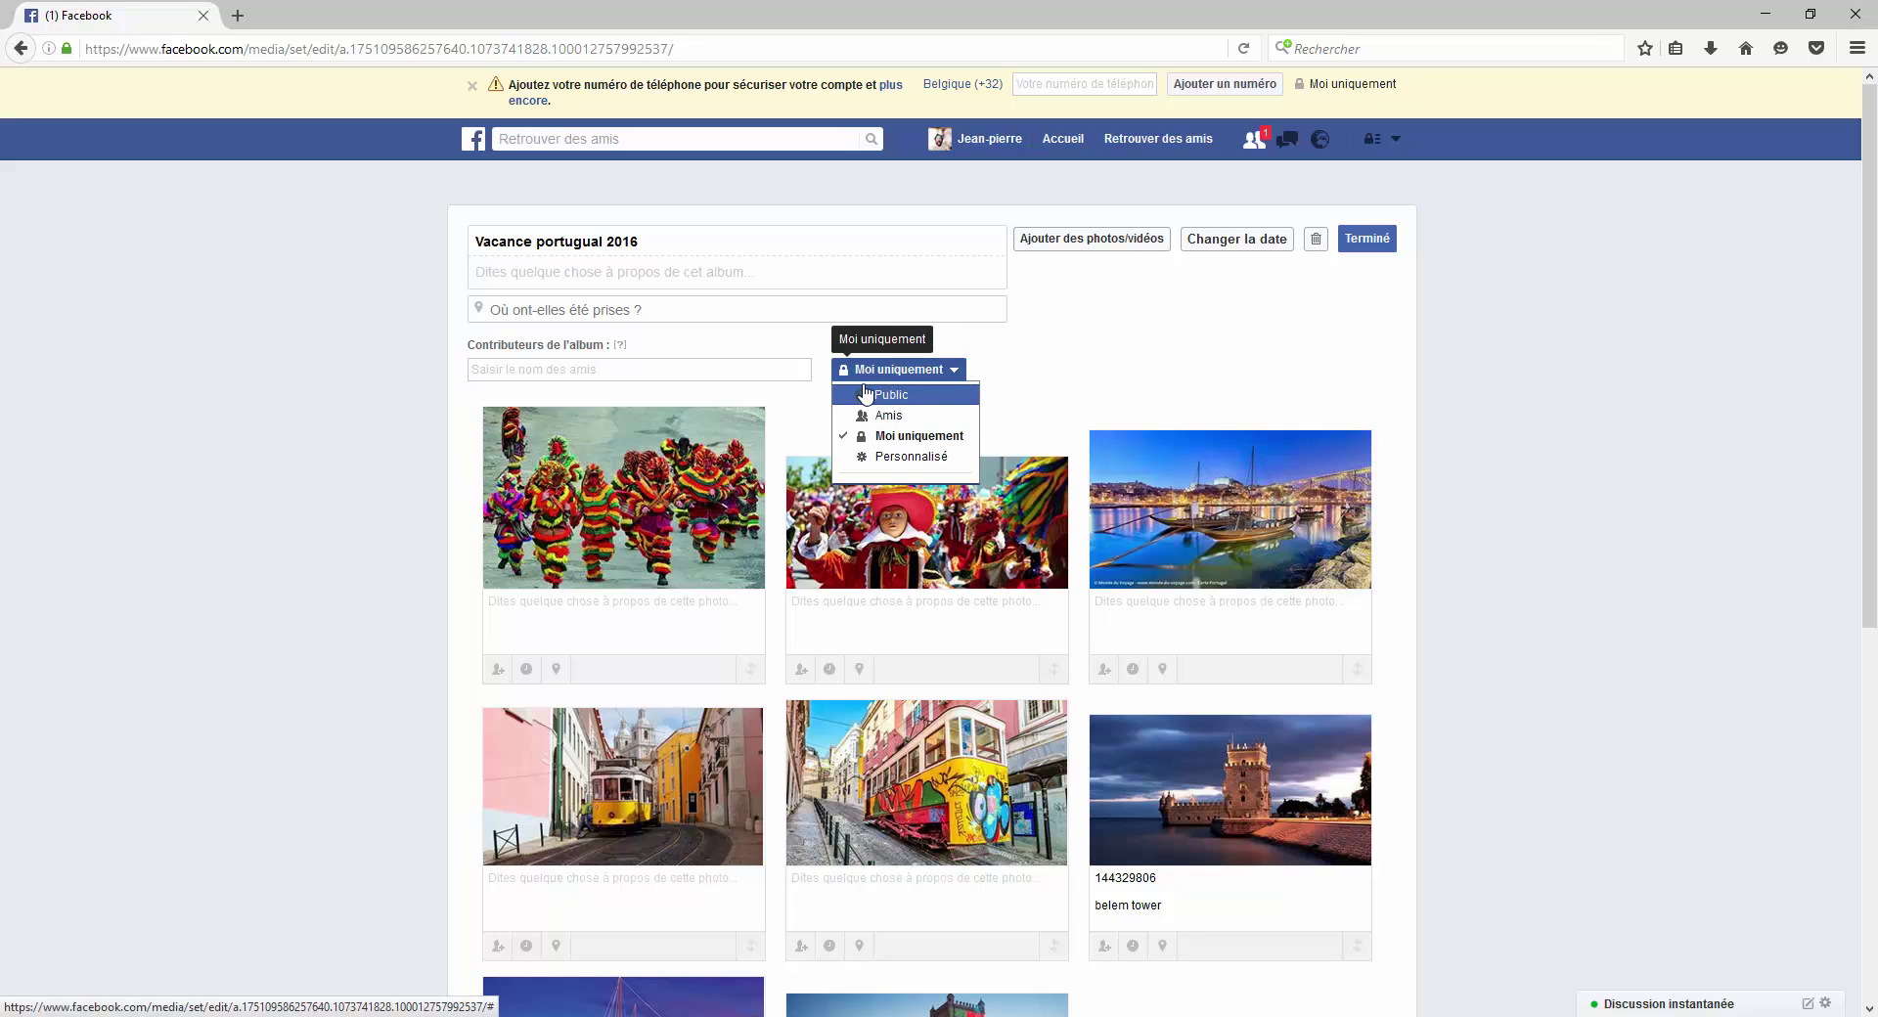
click(889, 419)
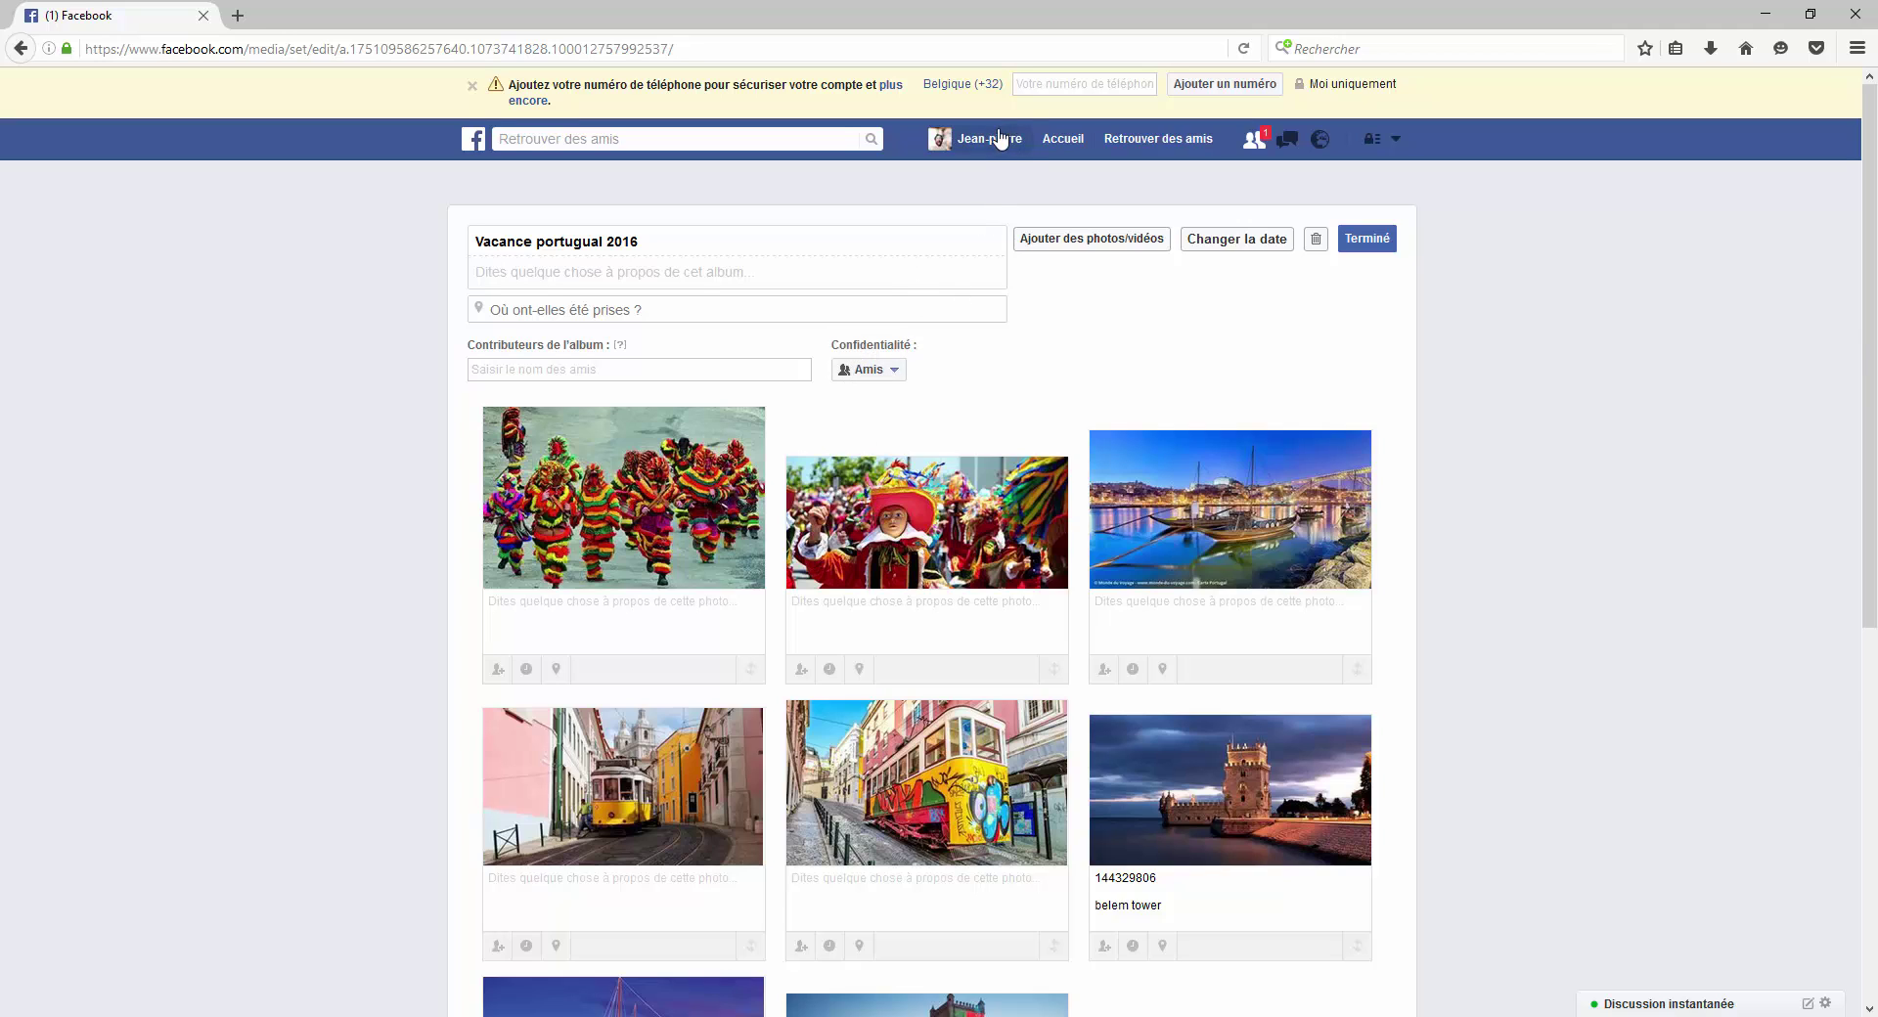
click(994, 143)
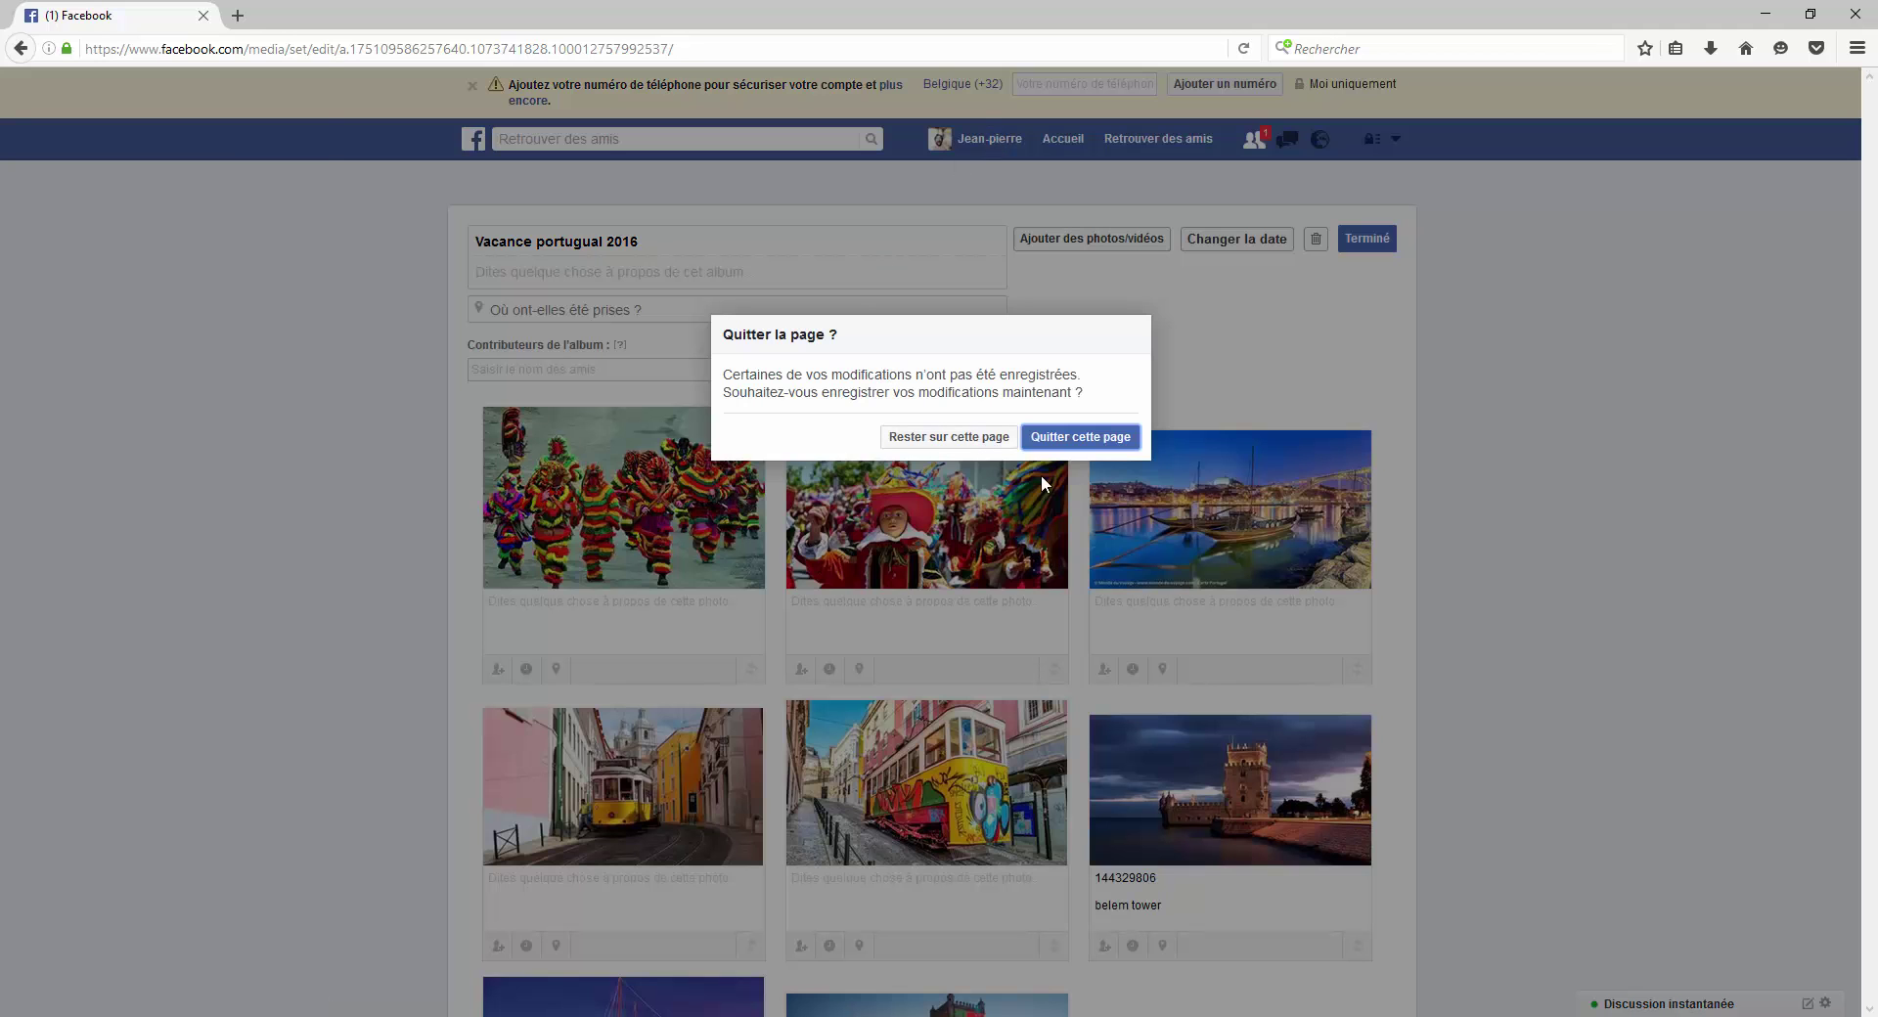
click(975, 445)
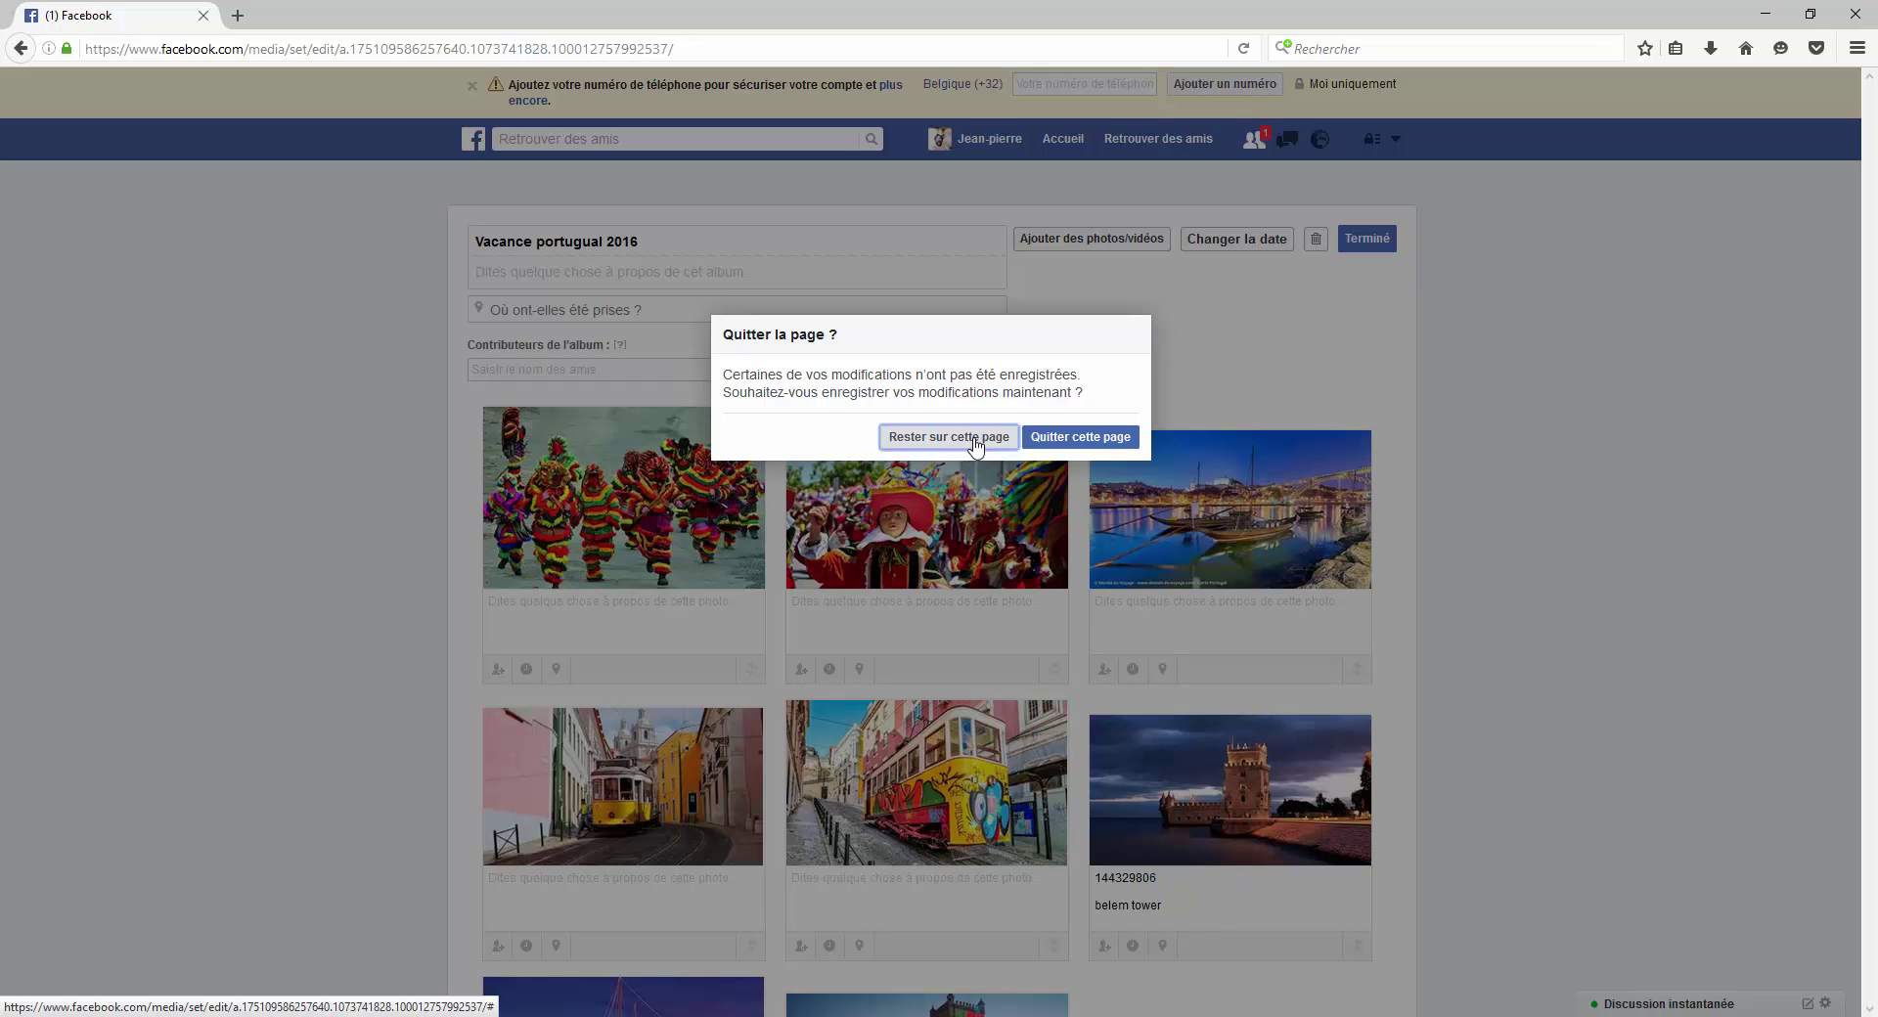
scroll(722, 566, down, 6)
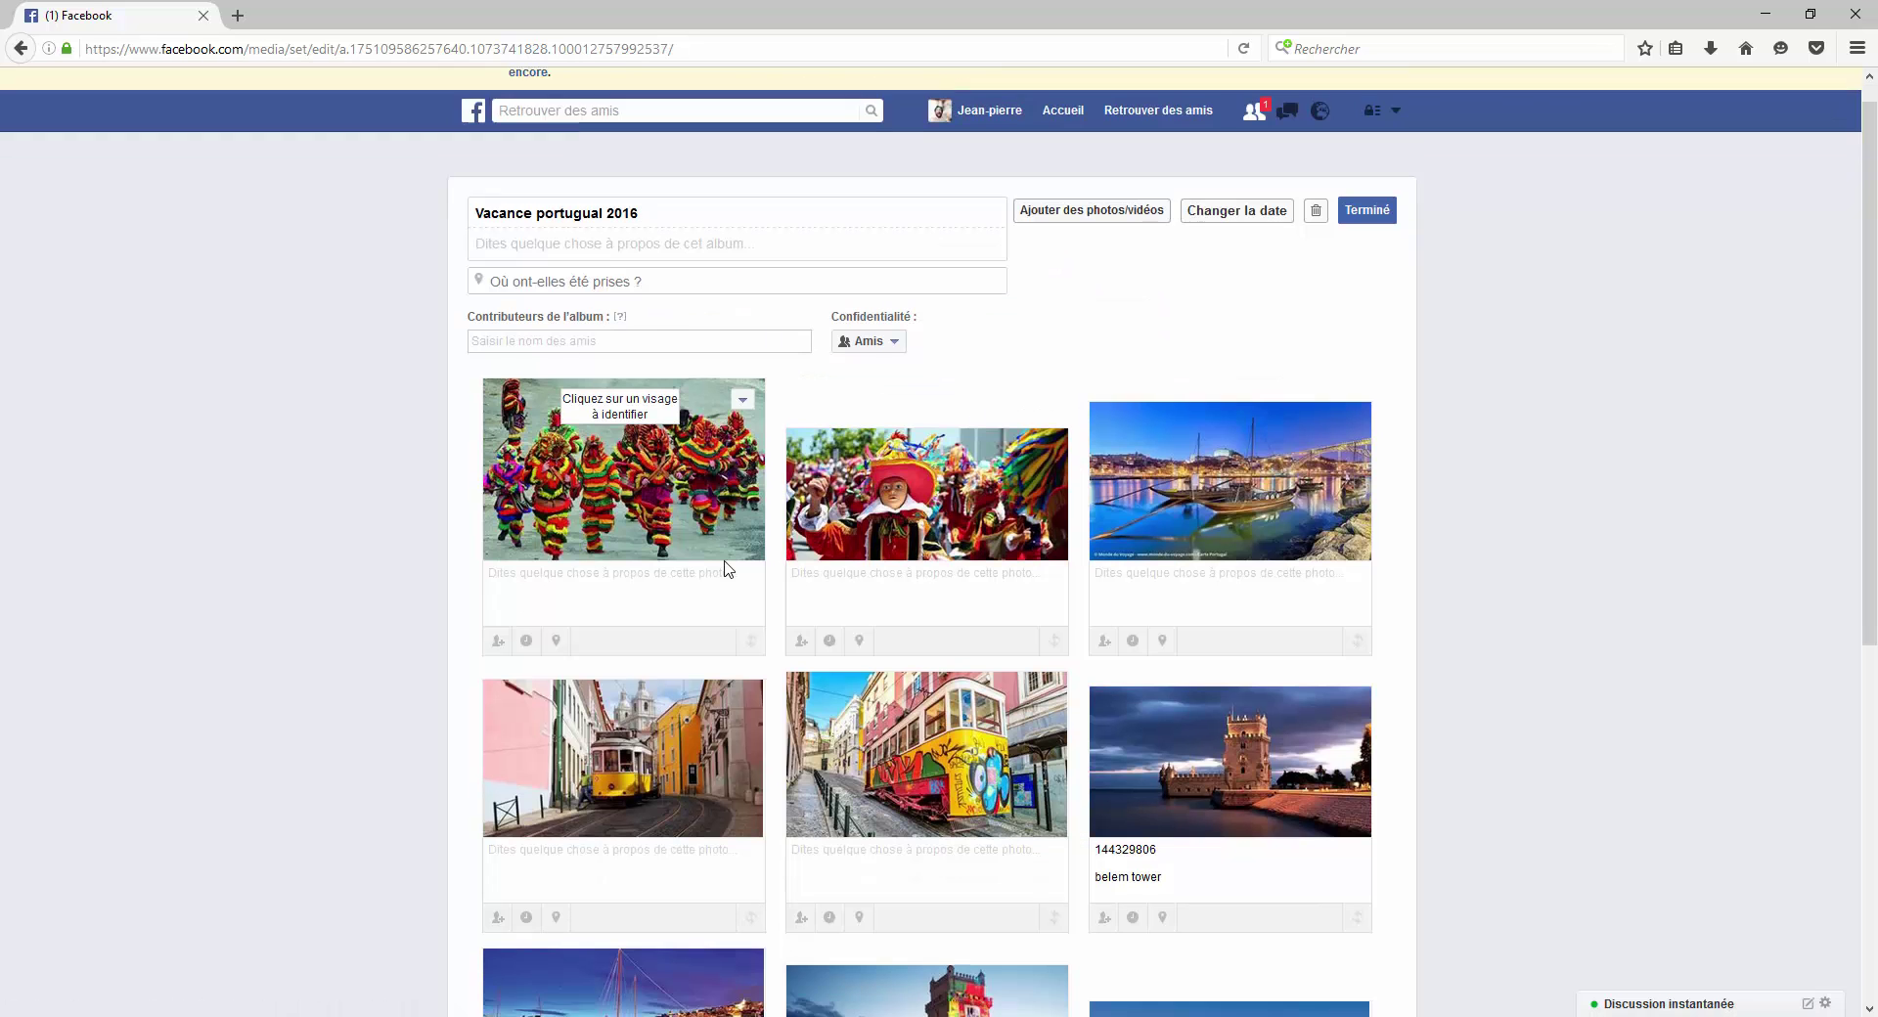
scroll(738, 591, up, 6)
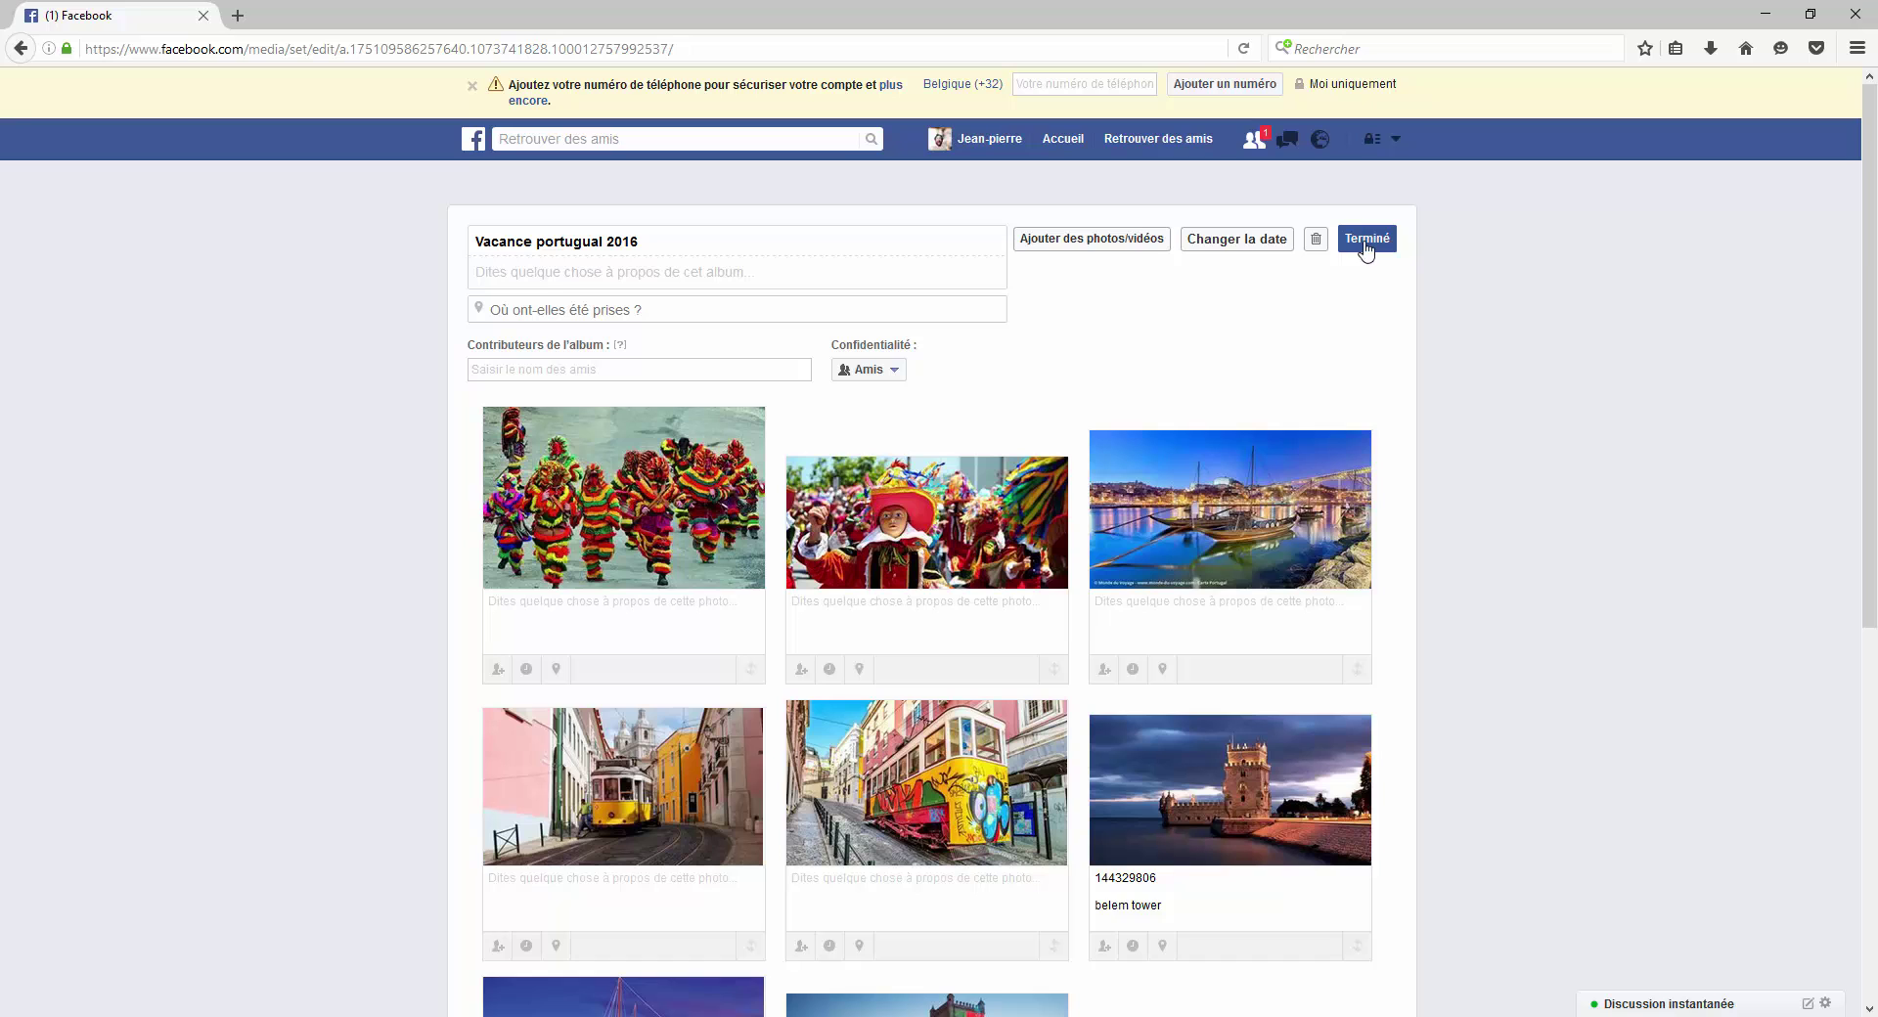
click(1366, 246)
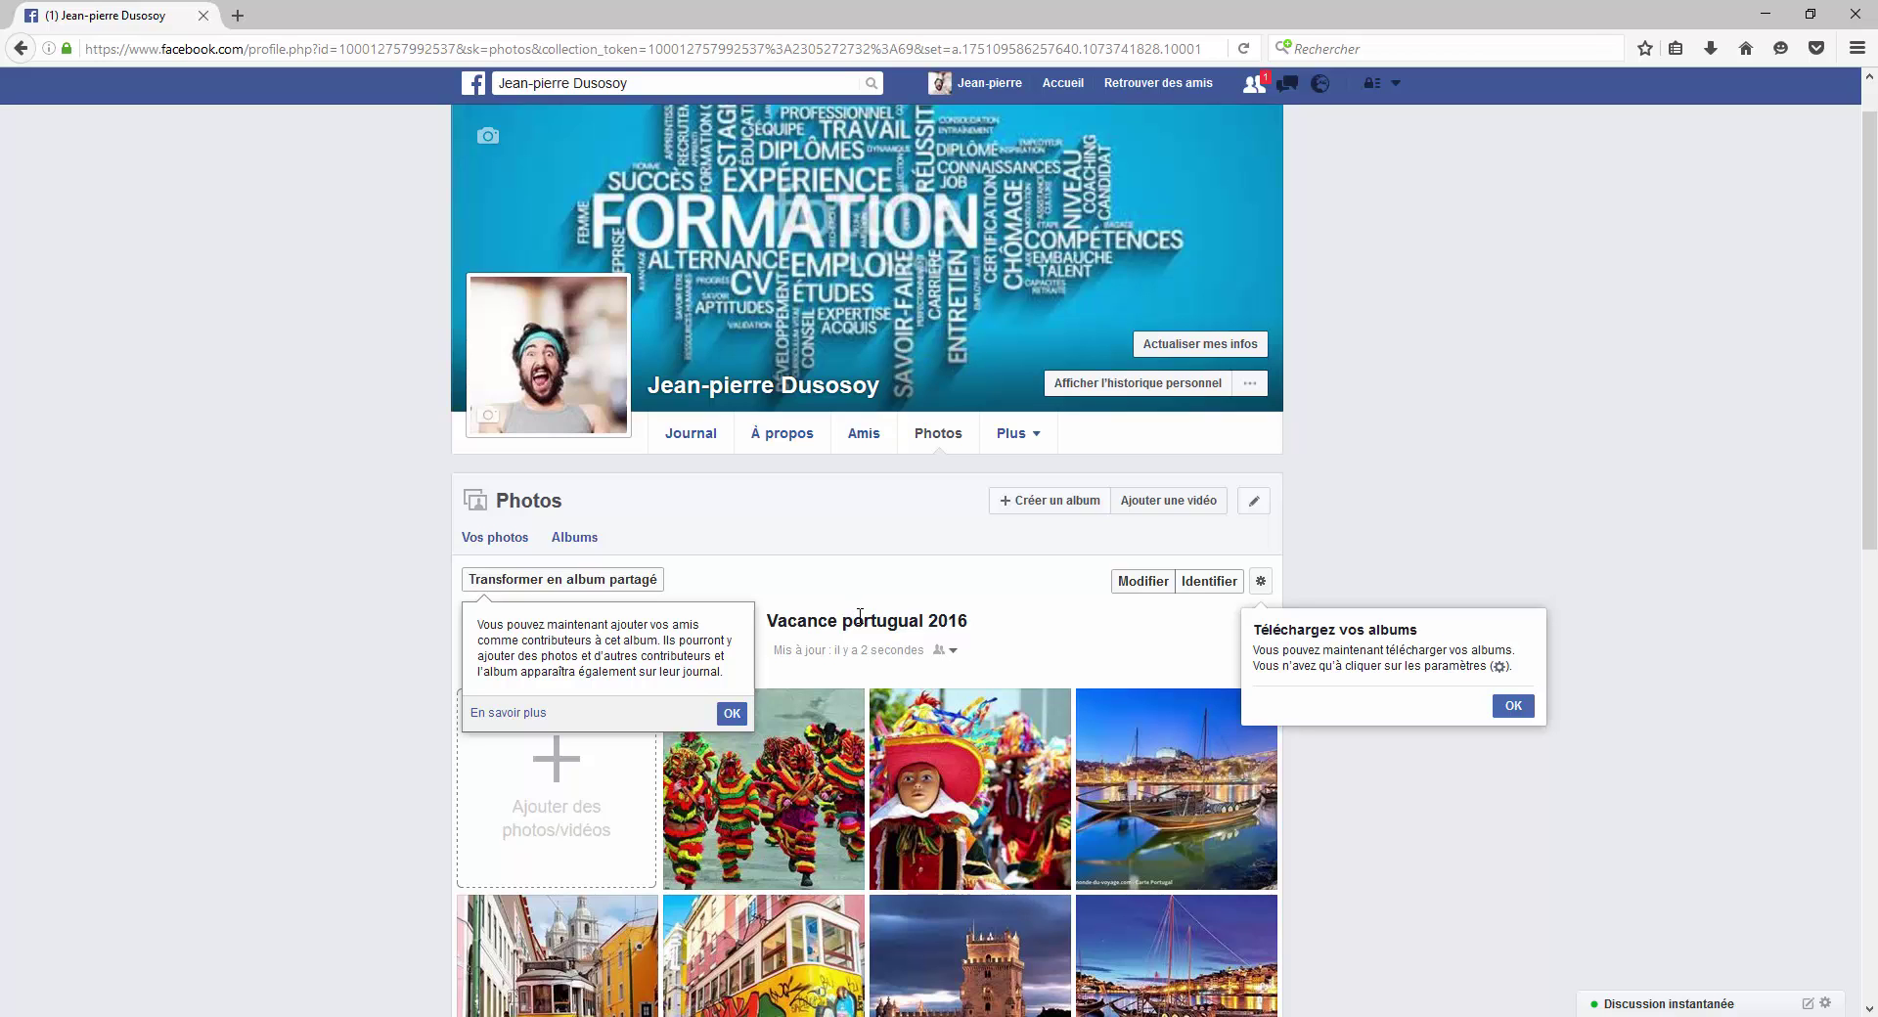
- Go to the home page and look through the news feed for the album
click(1073, 90)
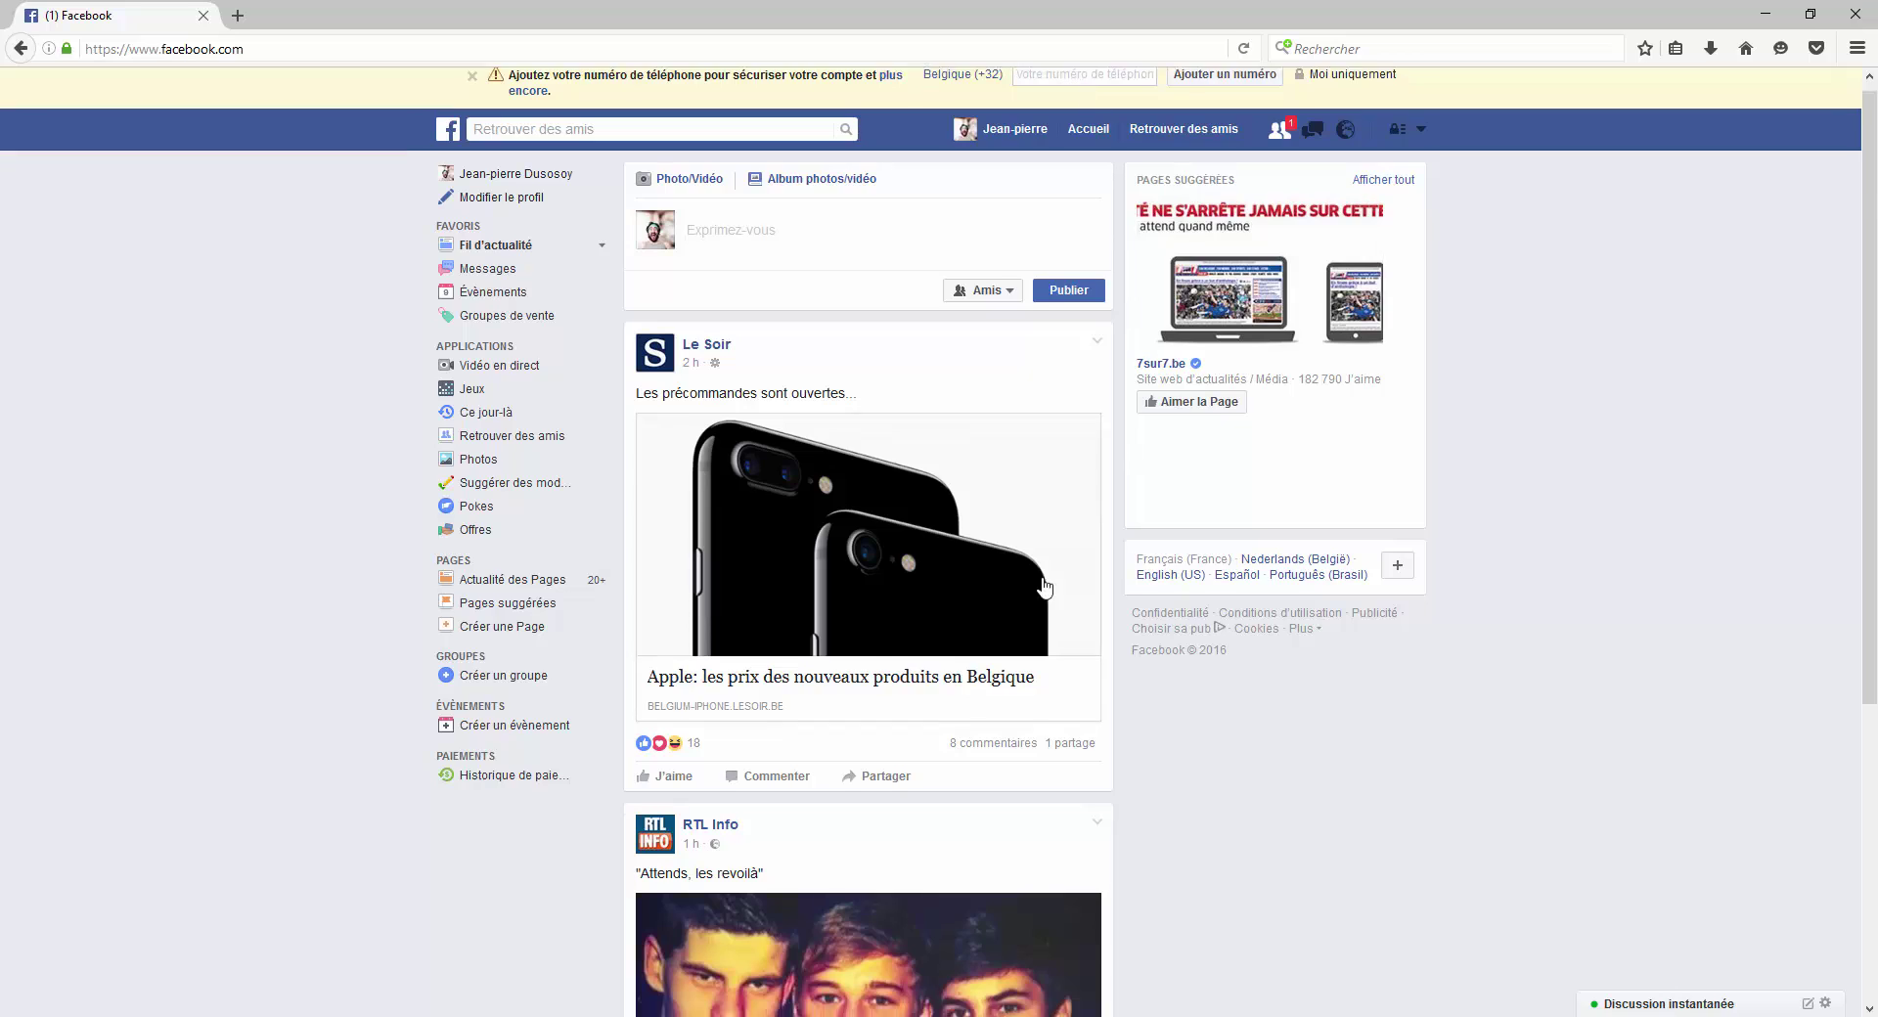
scroll(1045, 587, down, 20)
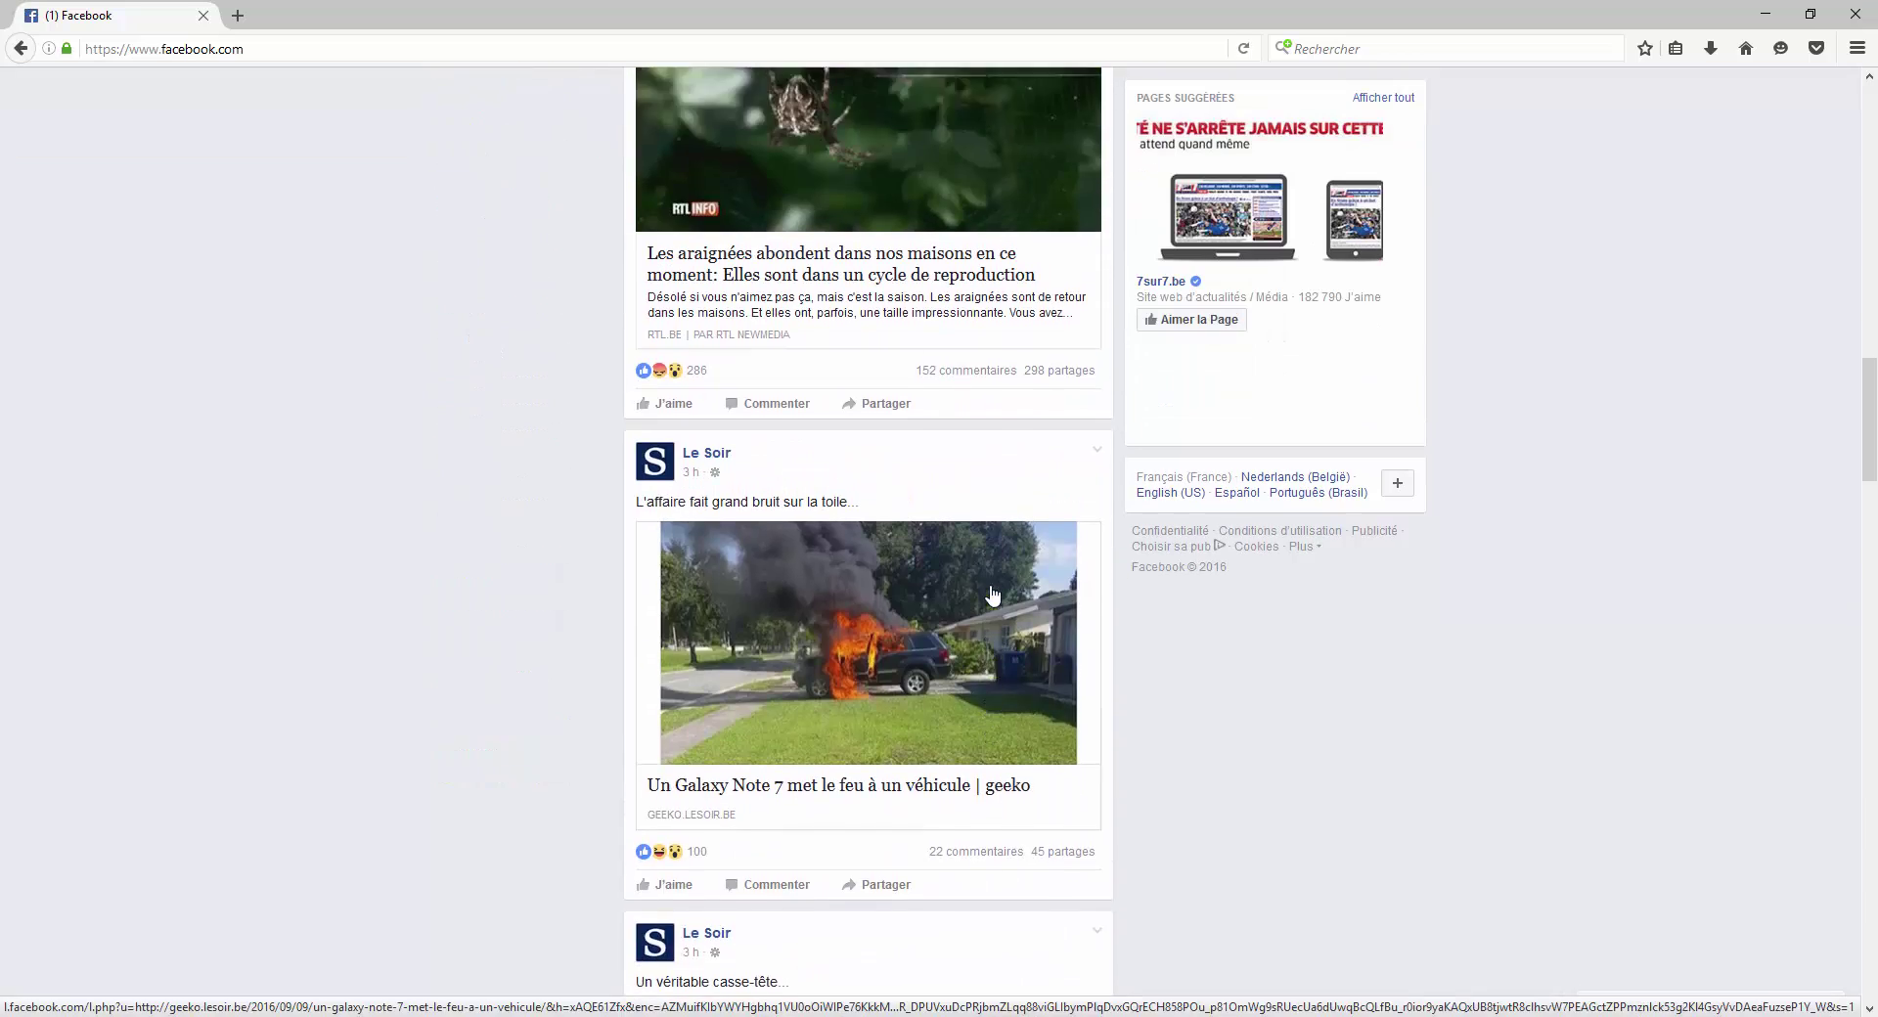
scroll(991, 593, up, 12)
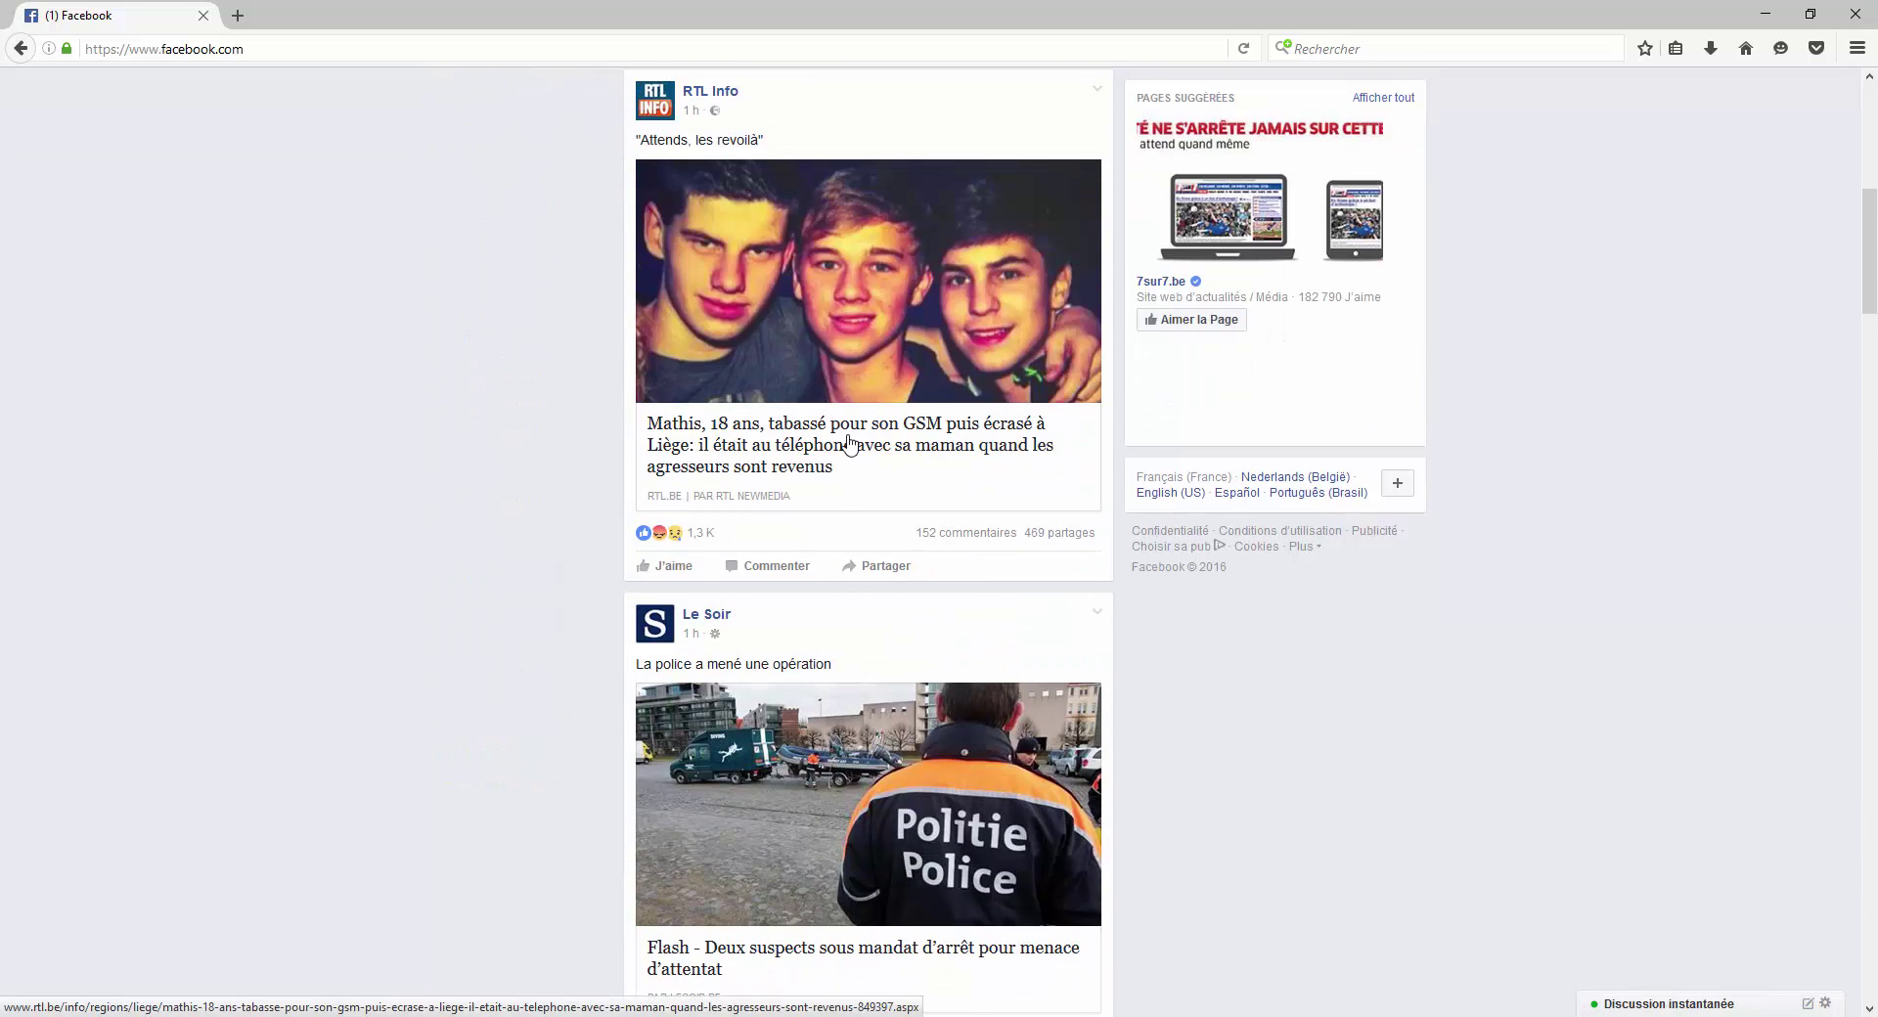
scroll(849, 445, up, 8)
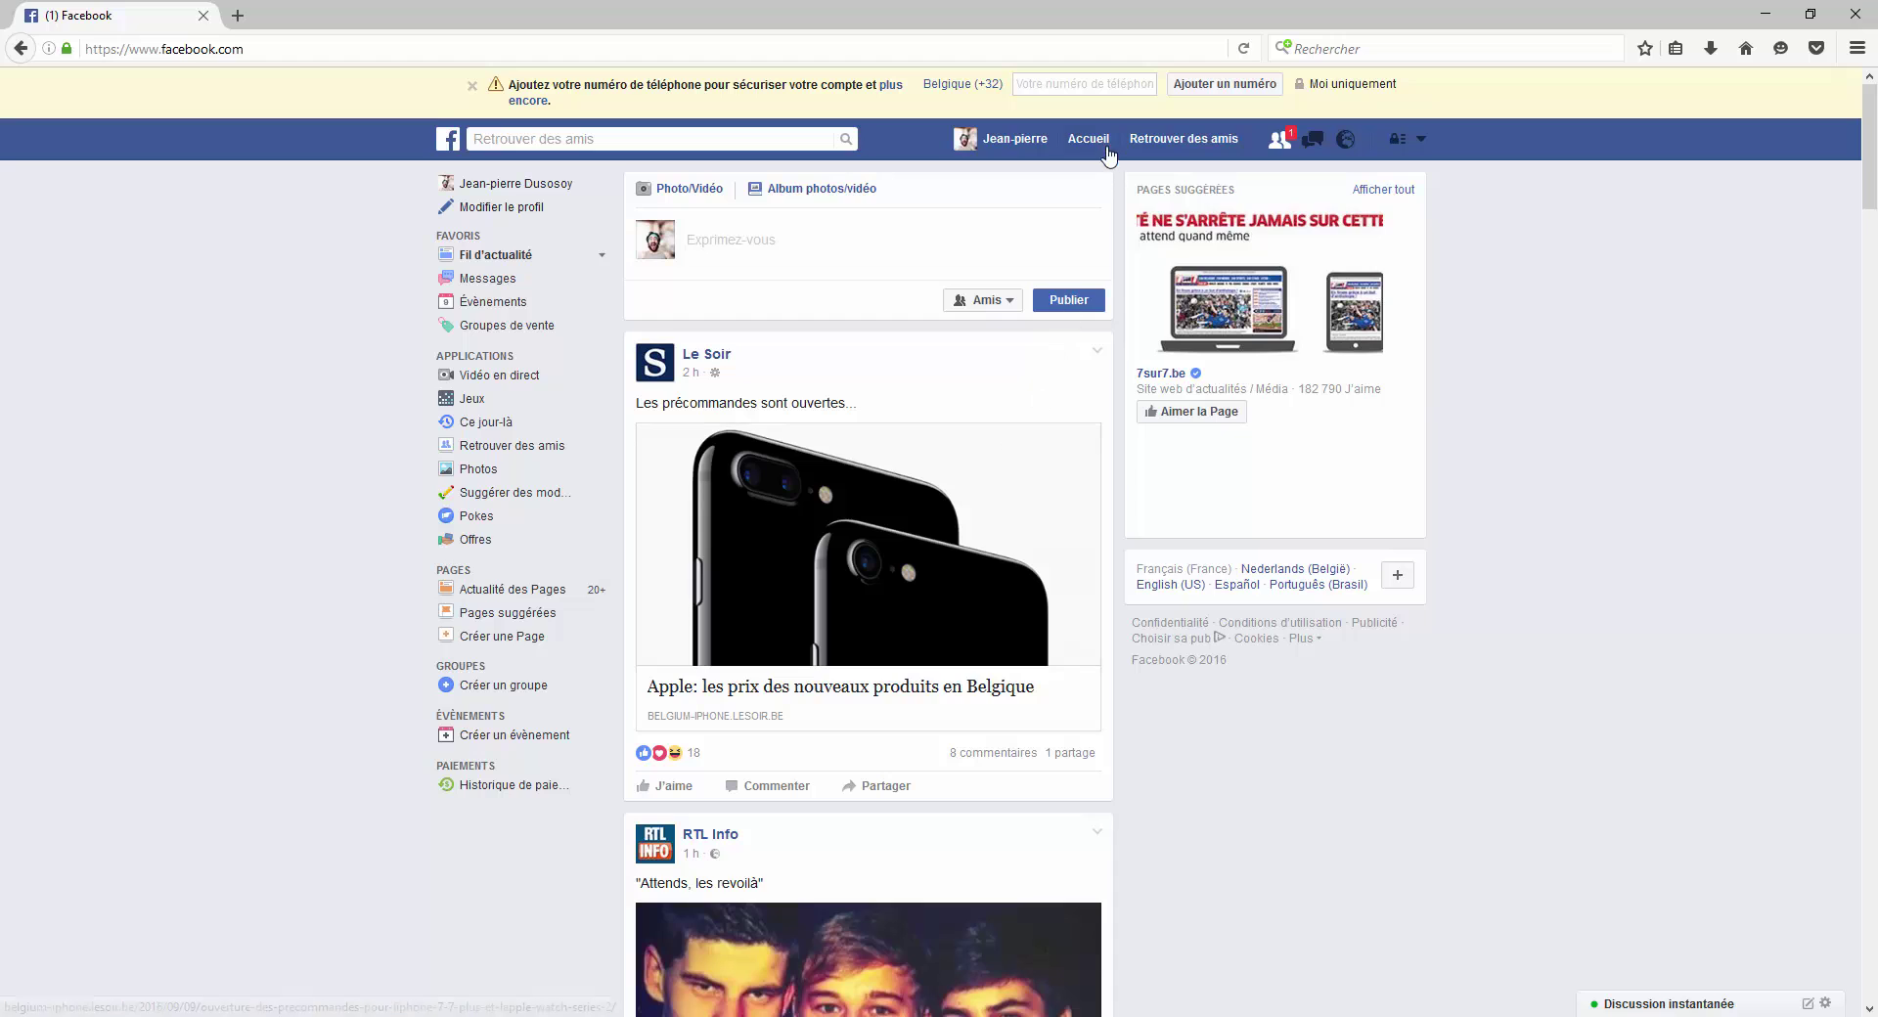
- Open the photo section of the own profile and look through the uploaded pictures and the sections below them
click(1000, 141)
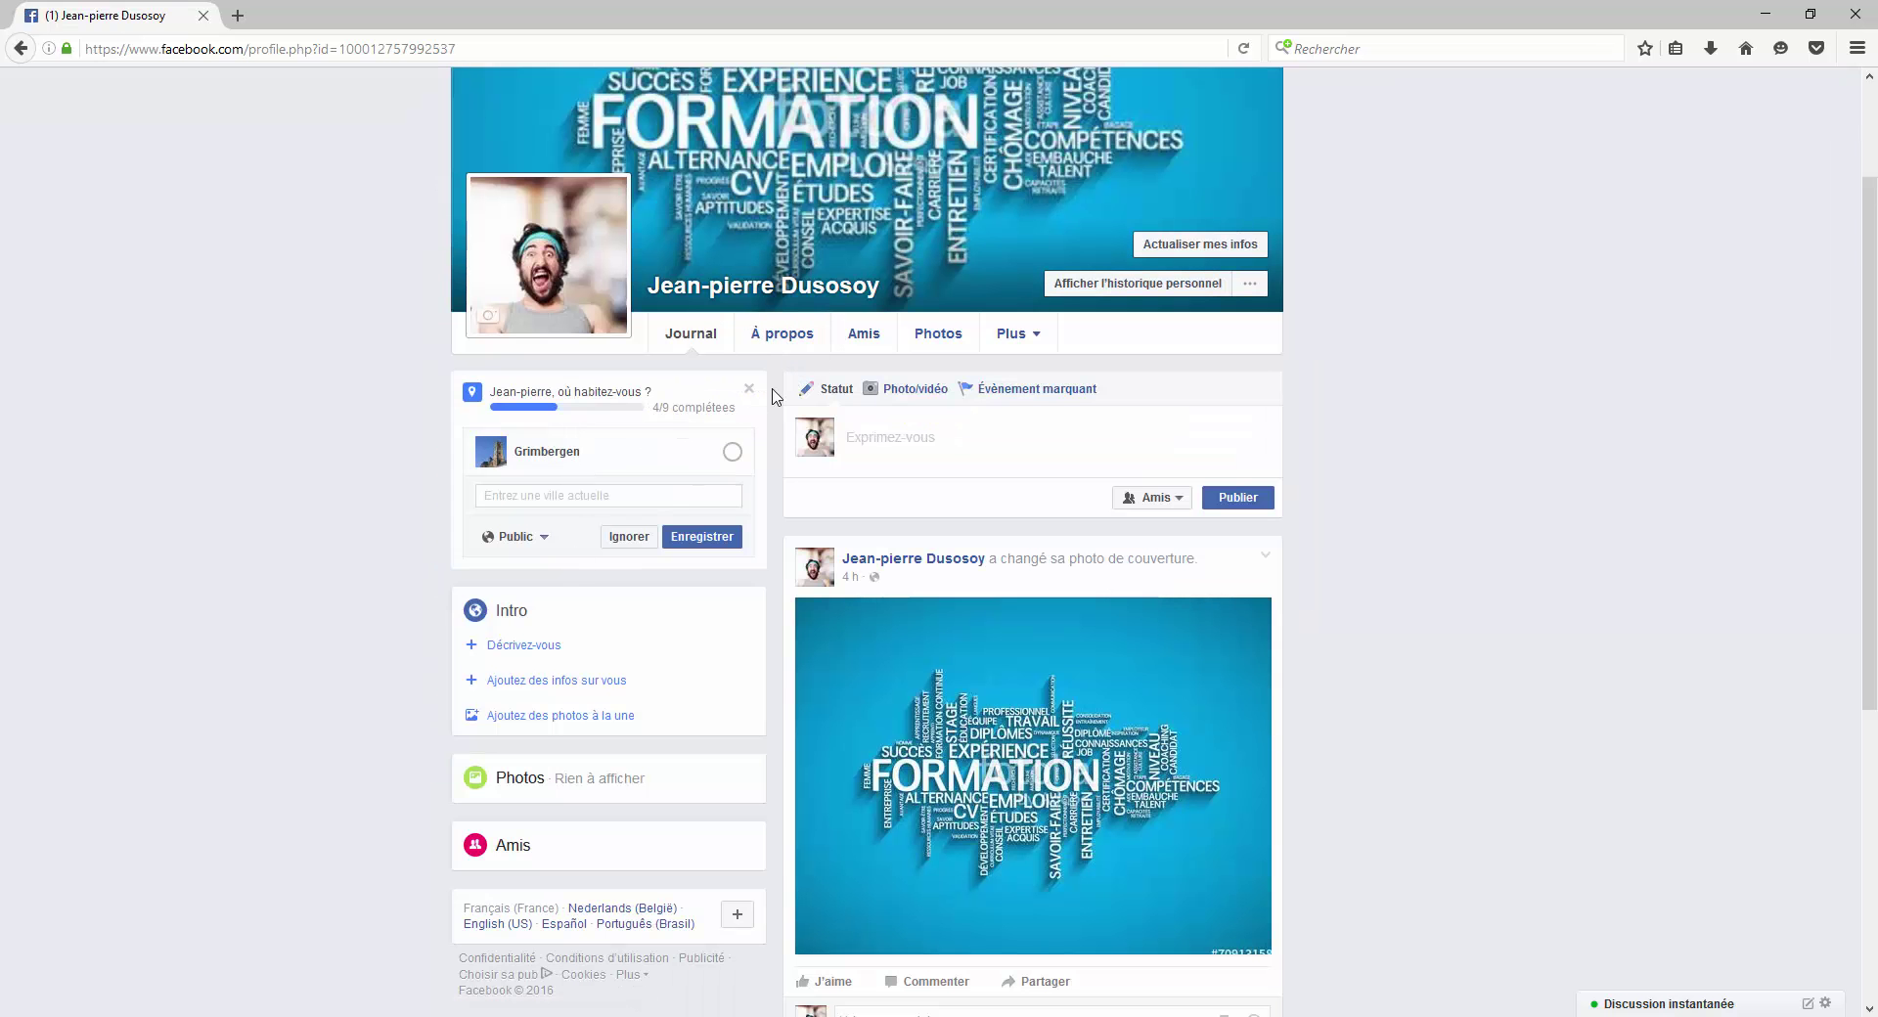
click(938, 338)
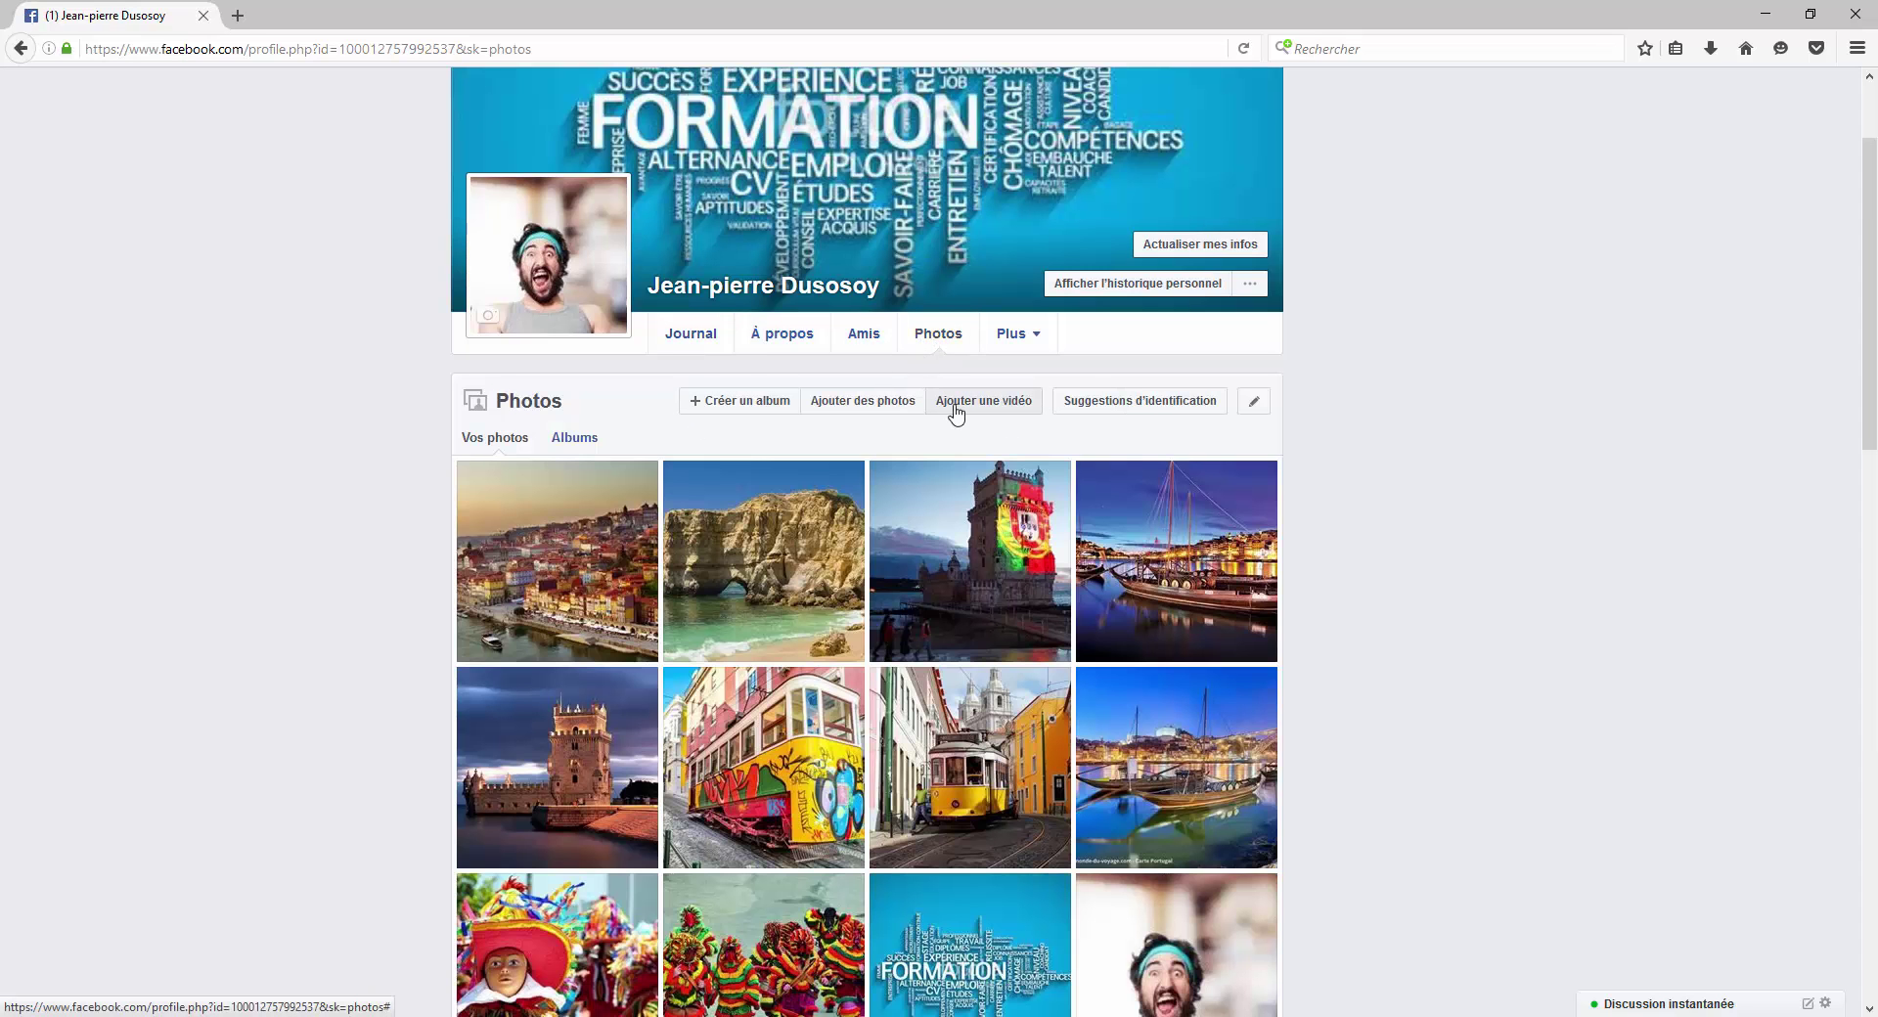
scroll(957, 412, down, 2)
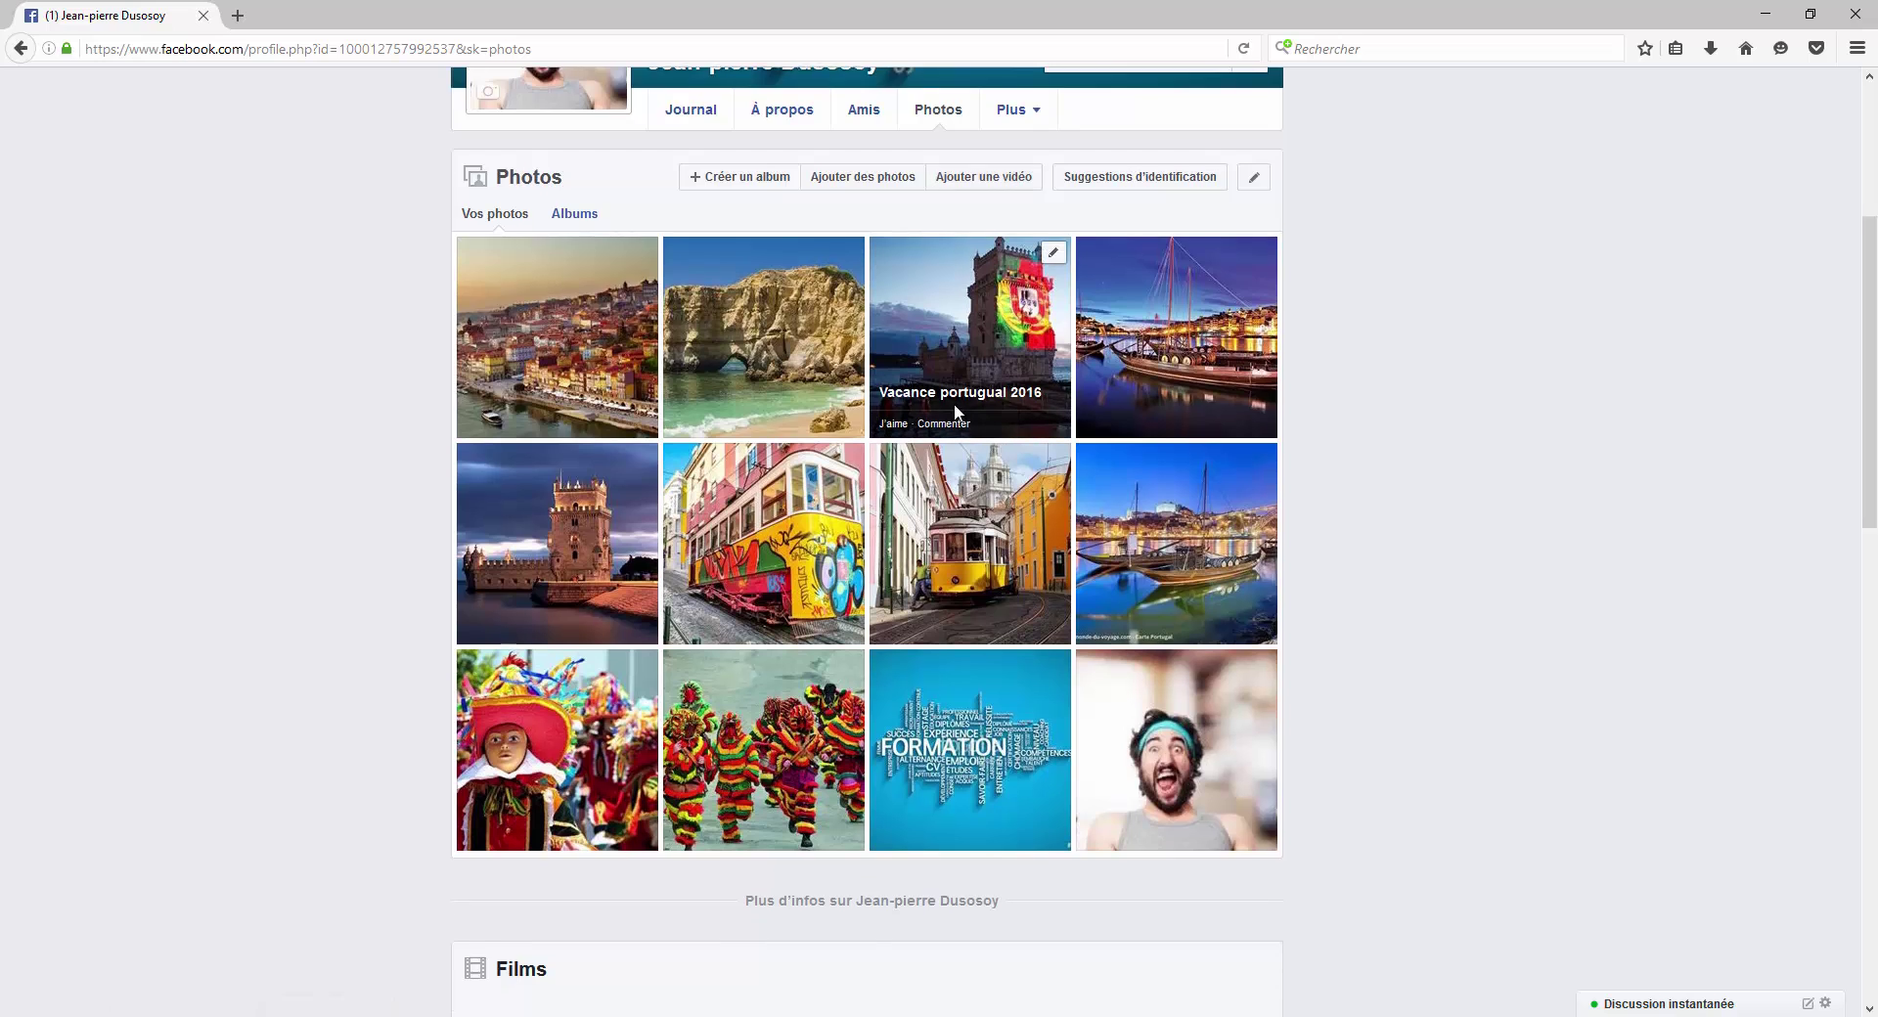
scroll(956, 411, down, 3)
scroll(886, 407, down, 6)
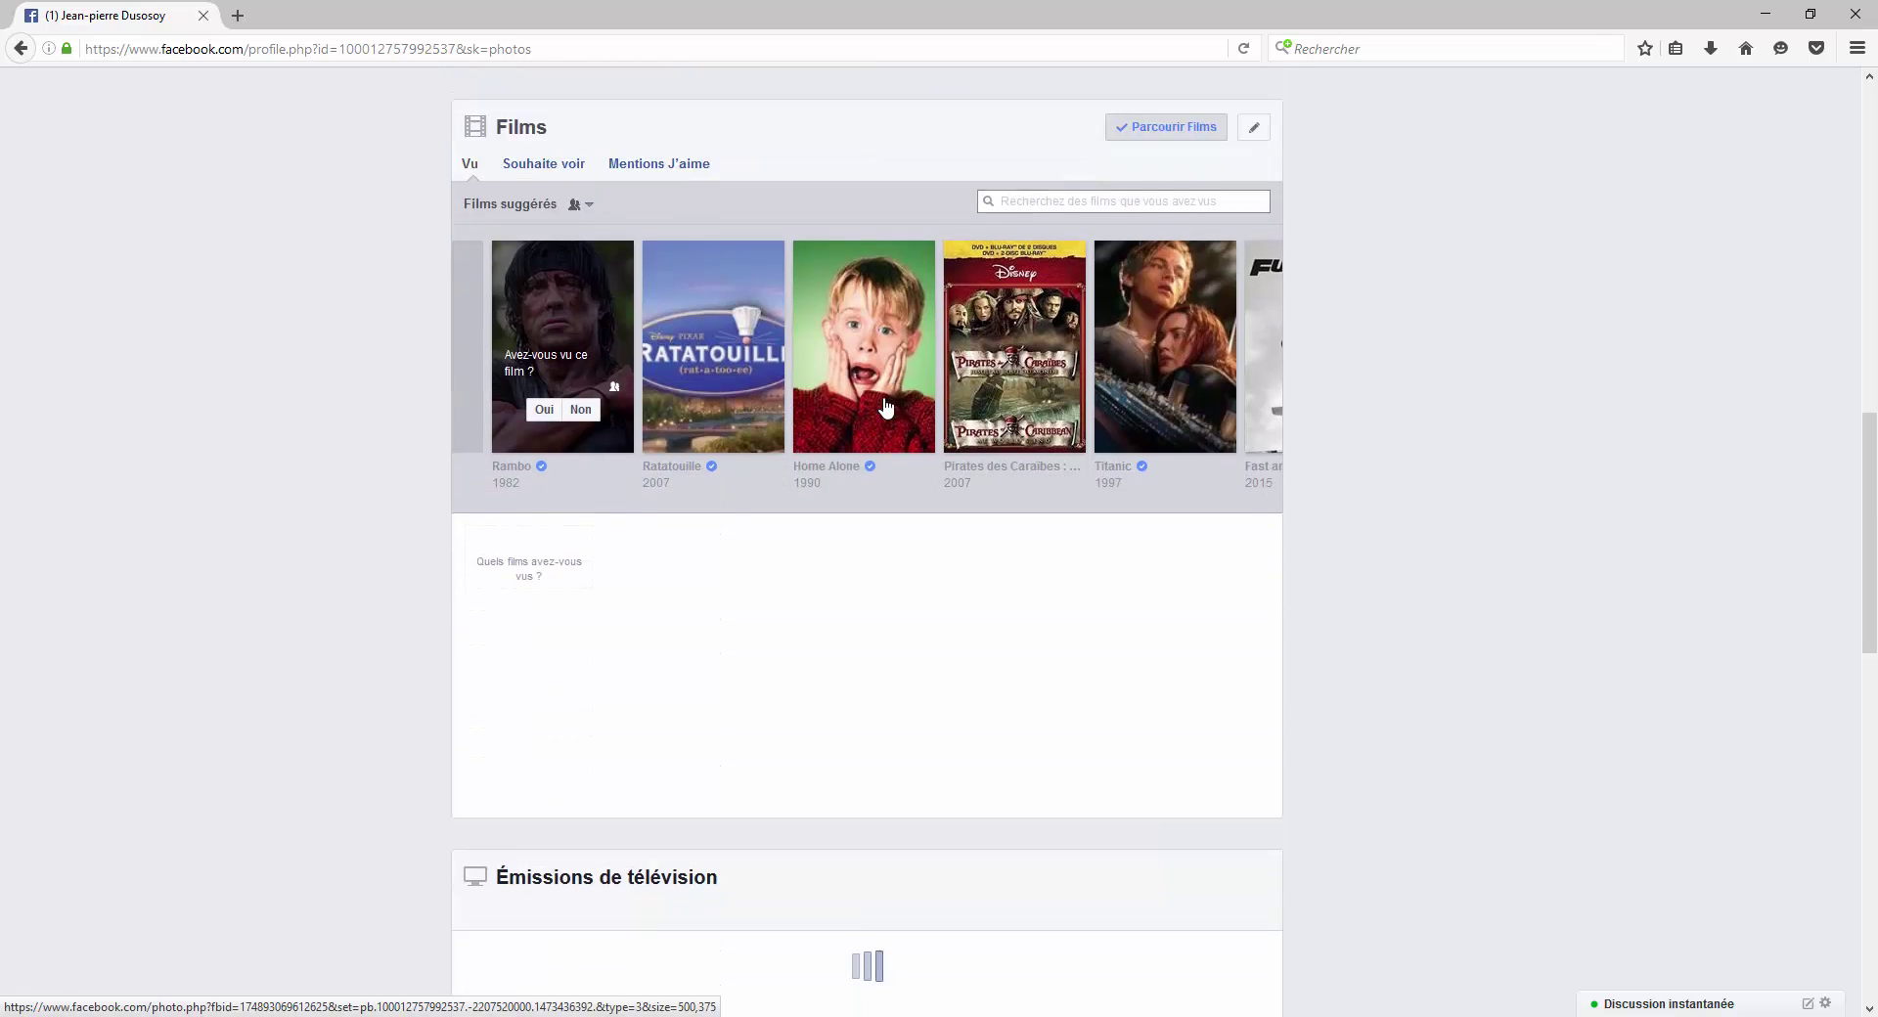
scroll(885, 405, up, 6)
scroll(885, 407, up, 7)
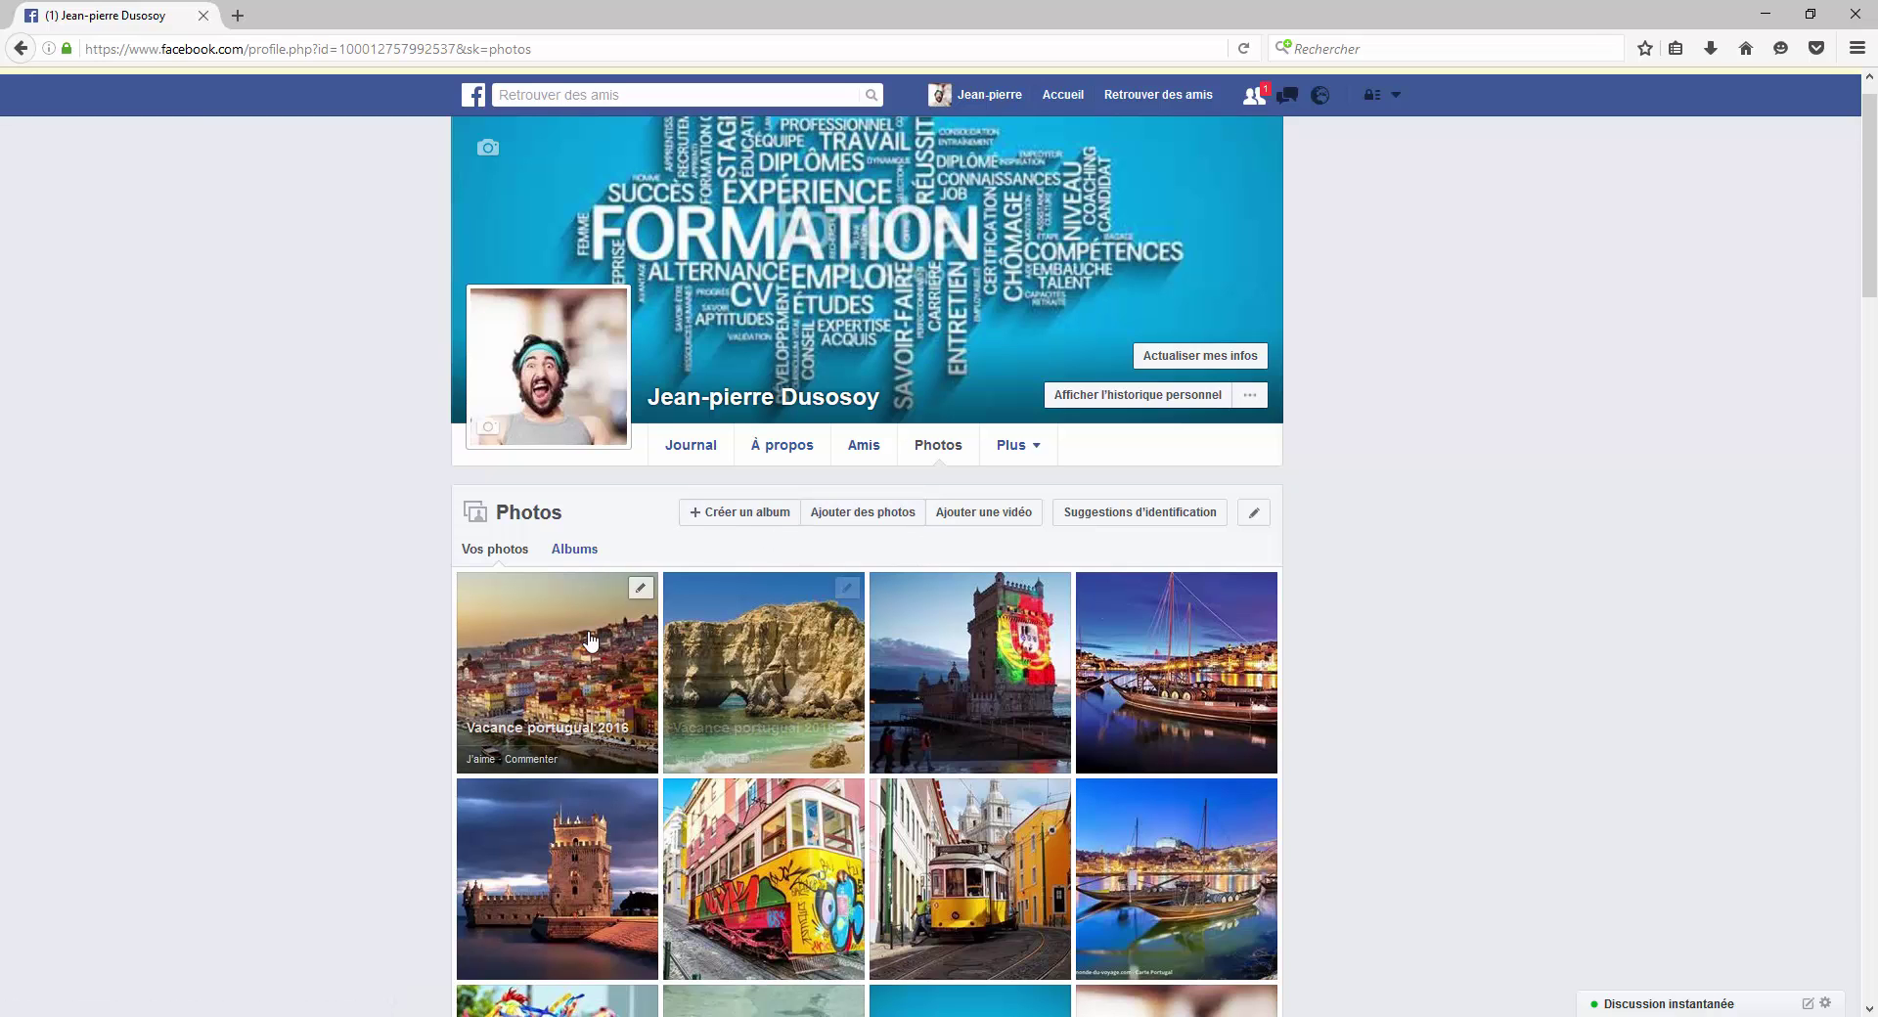
- In the profile's albums, check the audience options of "Vacance portugual 2016", and open that album to view its photos
click(569, 555)
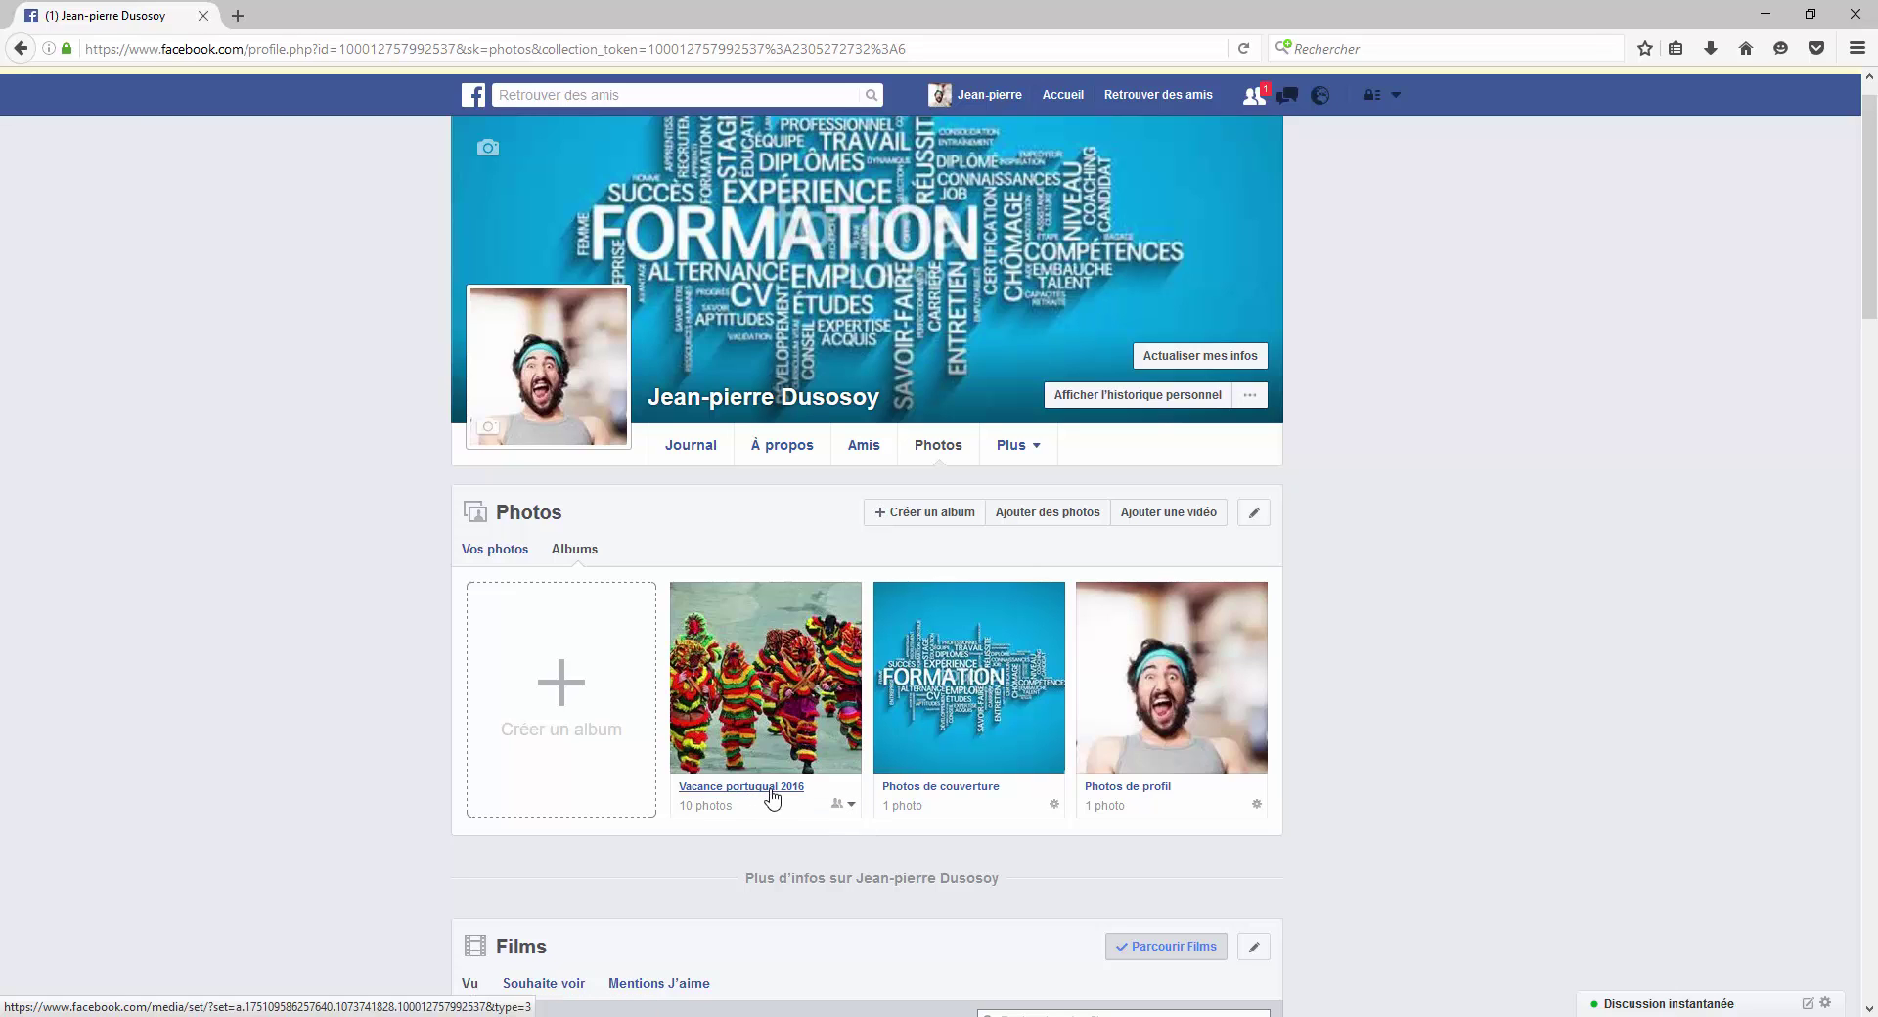
click(837, 806)
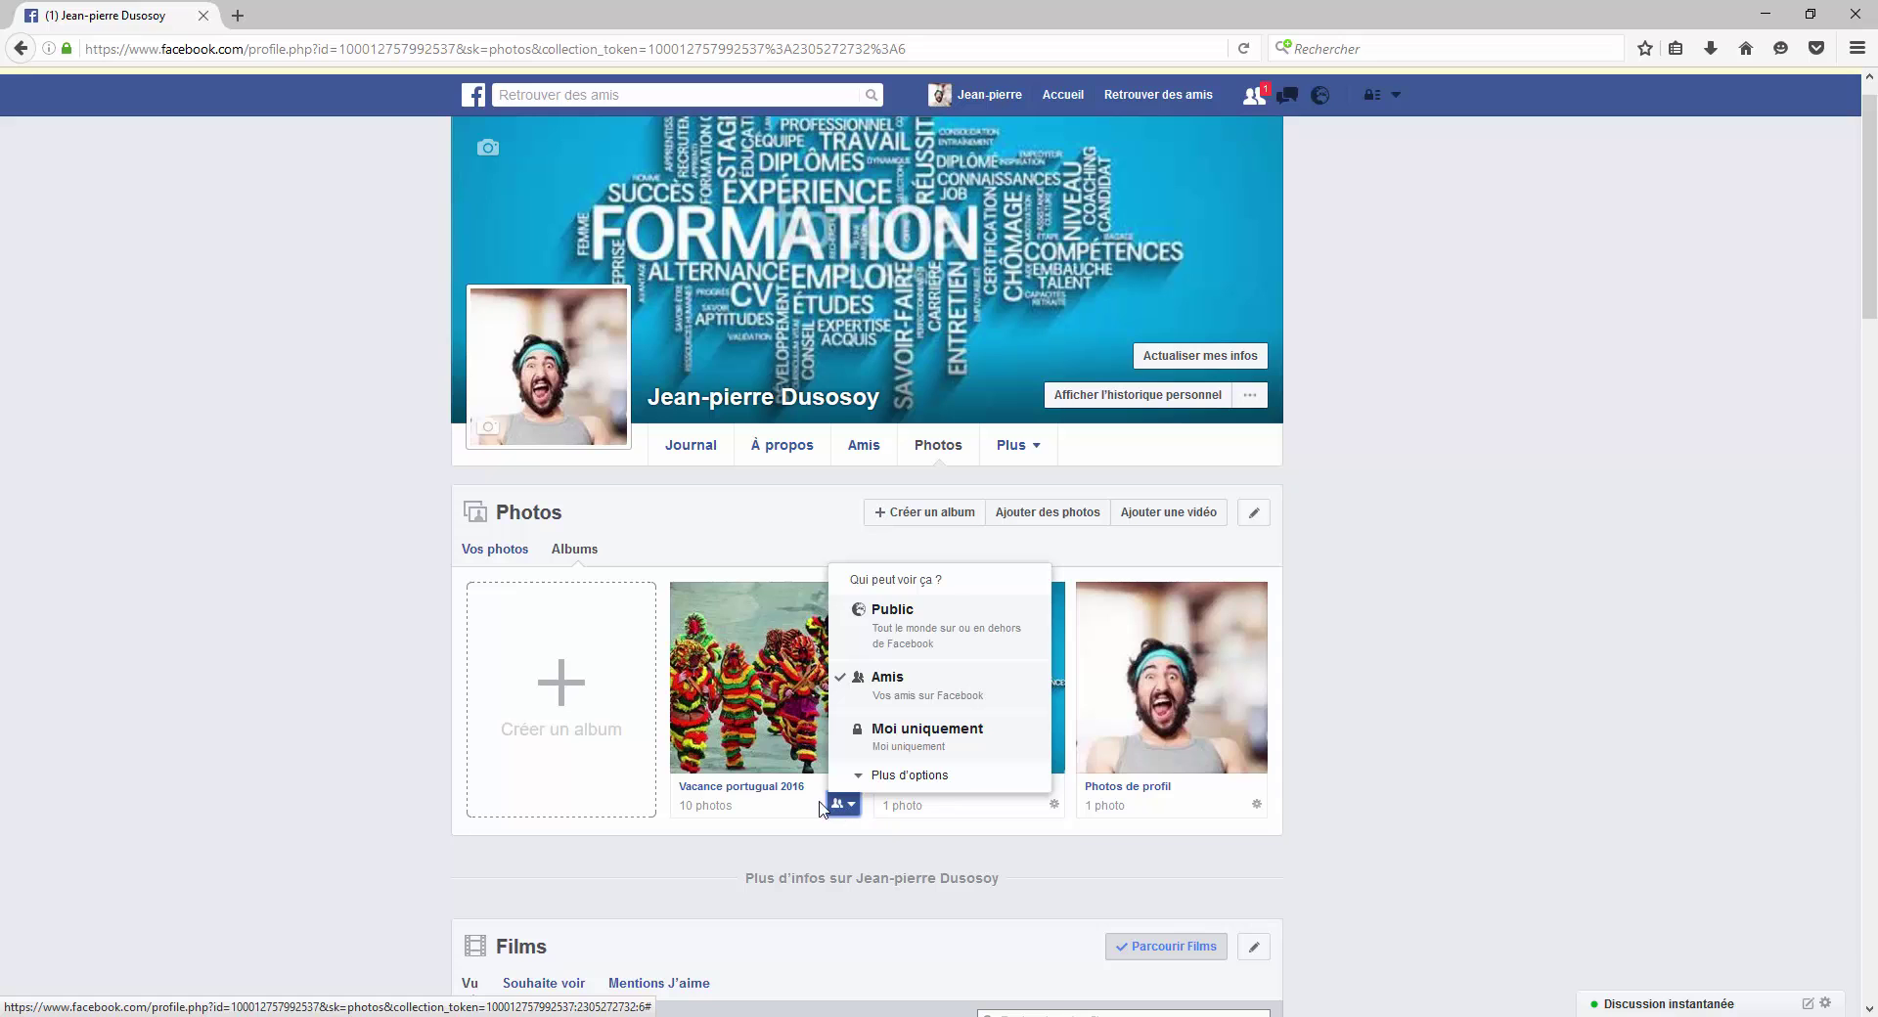
click(775, 786)
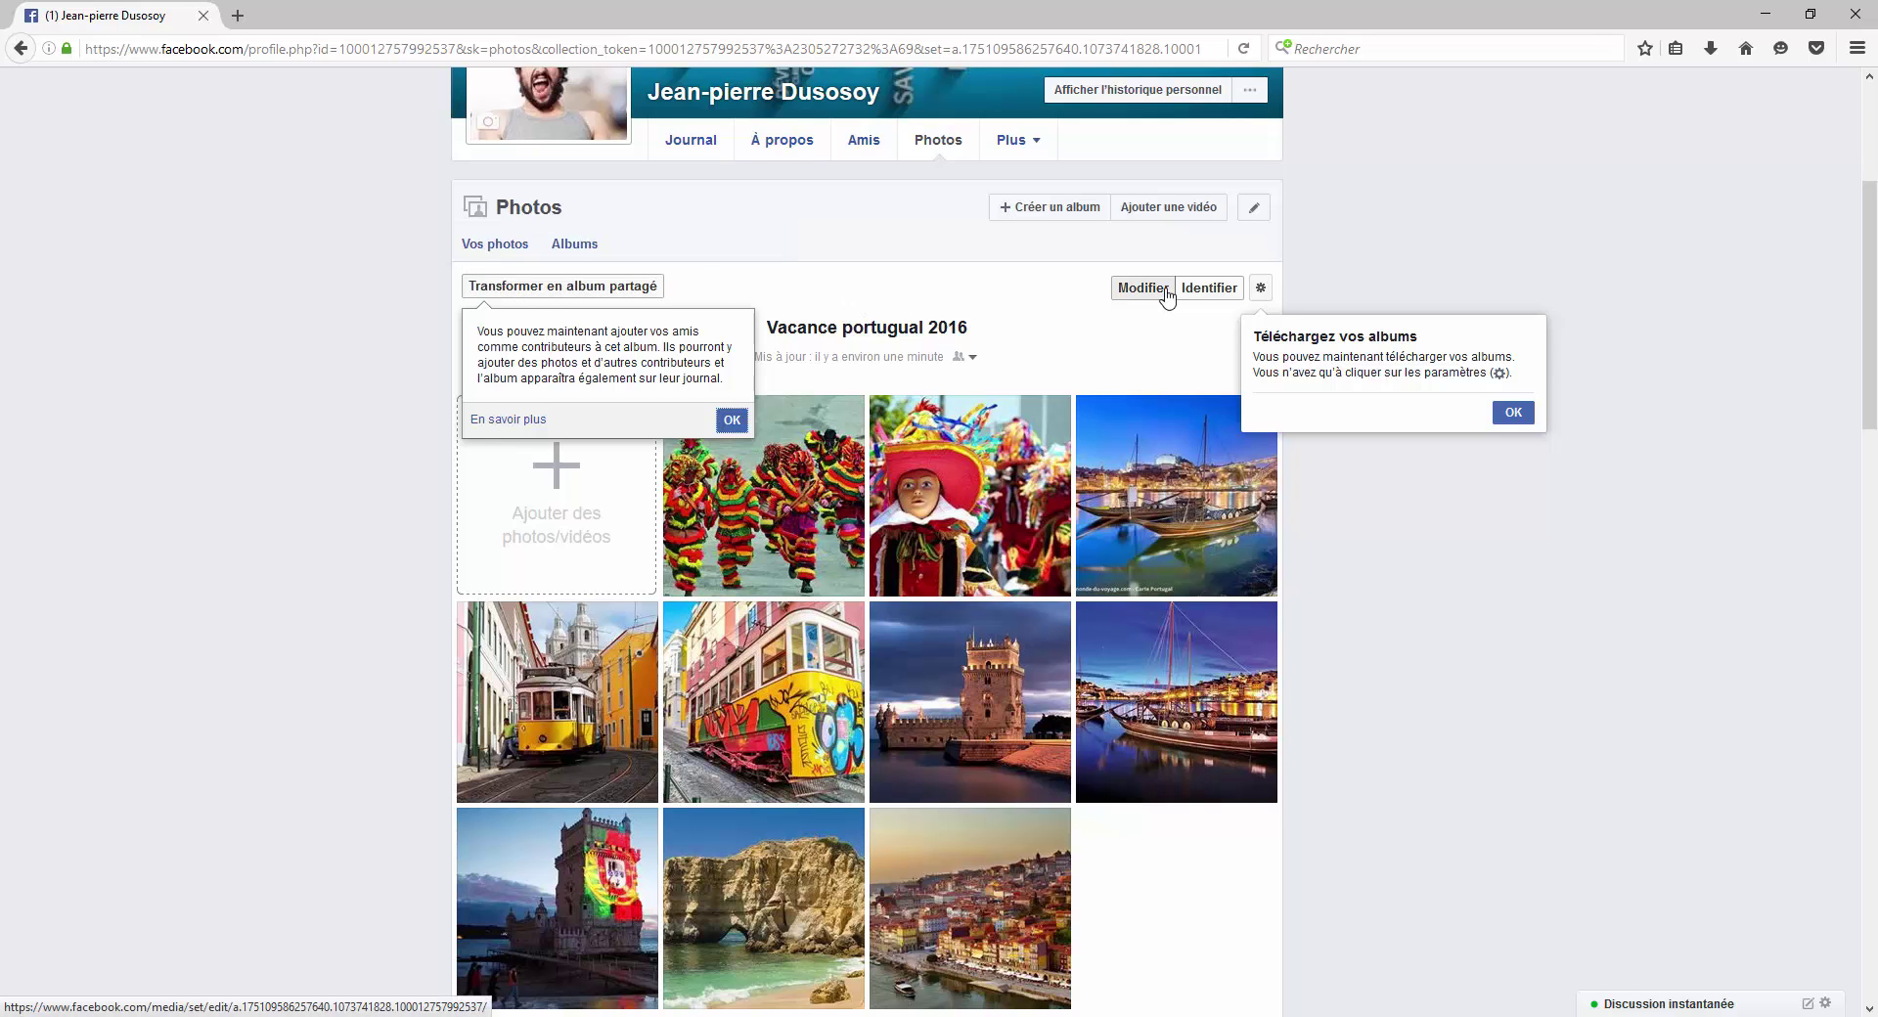
scroll(1164, 293, down, 5)
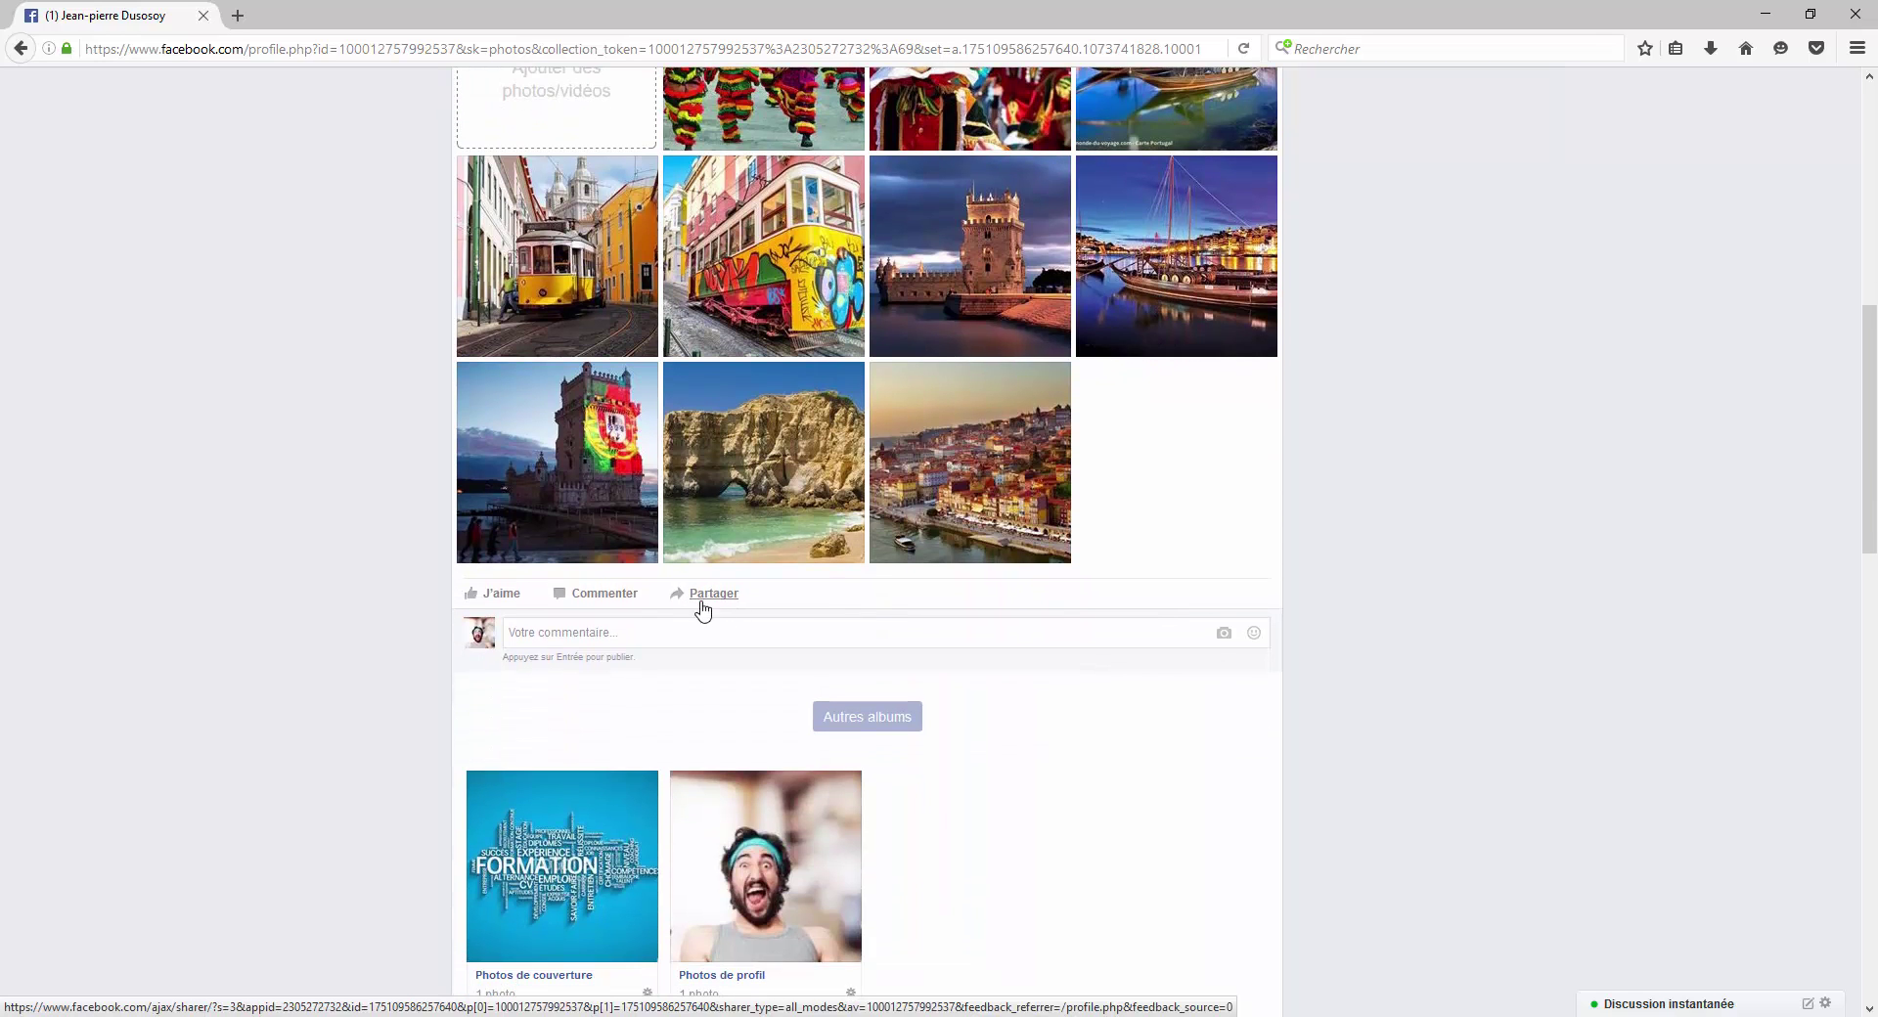